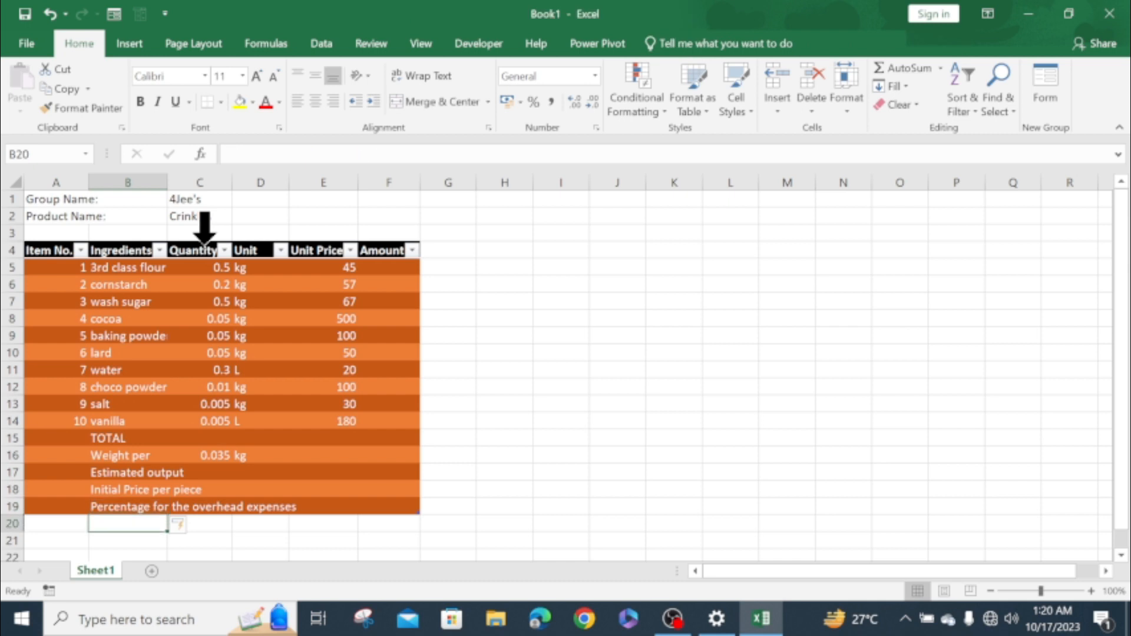
Enter the label Selling Price in cell B20, below the overhead expenses row.
{"action": "type", "text": "Selling"}
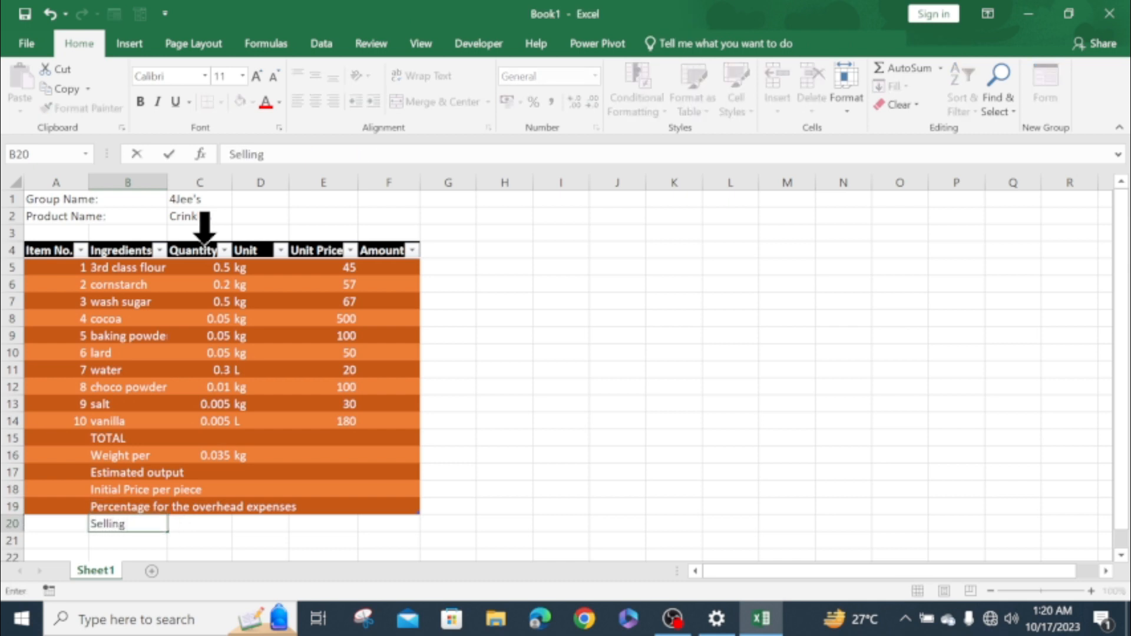
{"action": "type", "text": " Price"}
{"action": "key", "text": "Tab"}
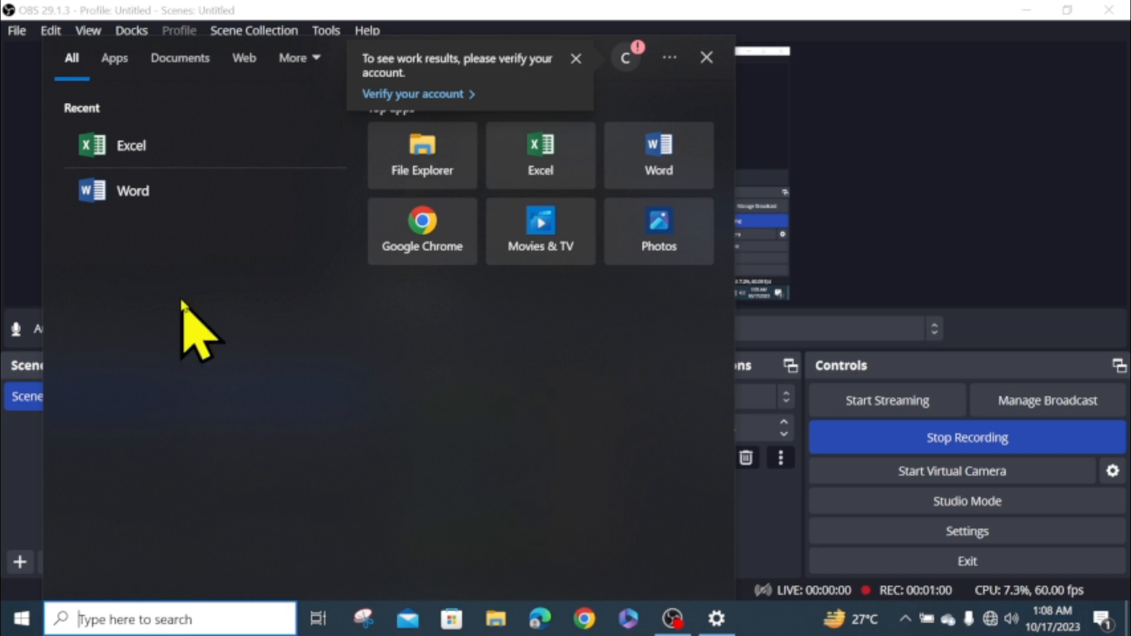
Switch to Excel and create a blank workbook.
{"action": "left_click", "coordinate": [174, 146]}
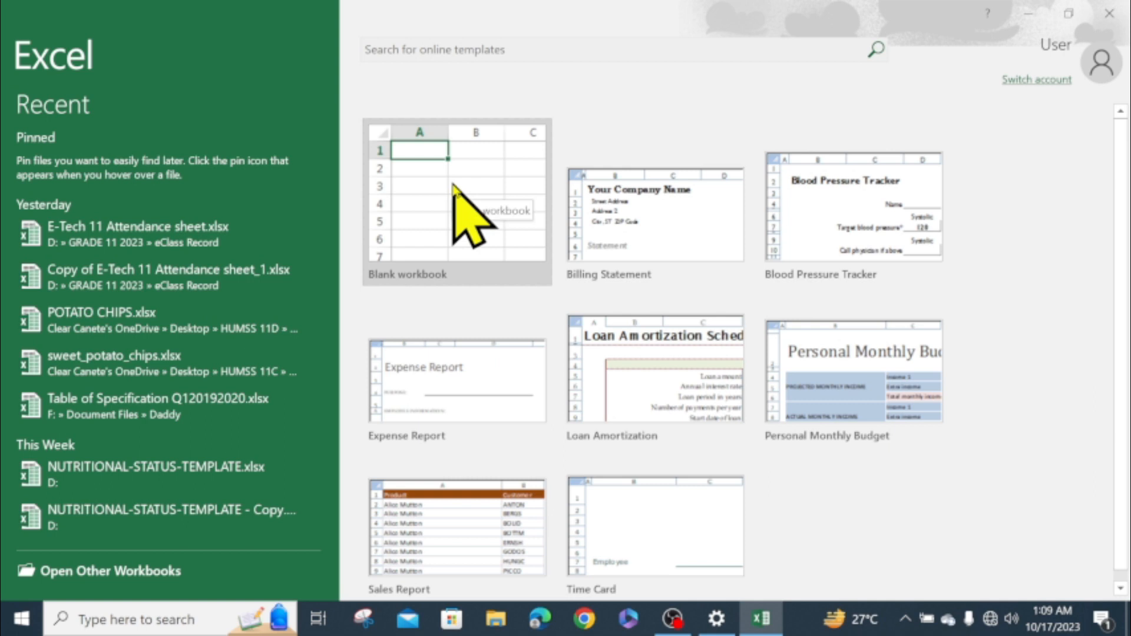
{"action": "left_click", "coordinate": [454, 190]}
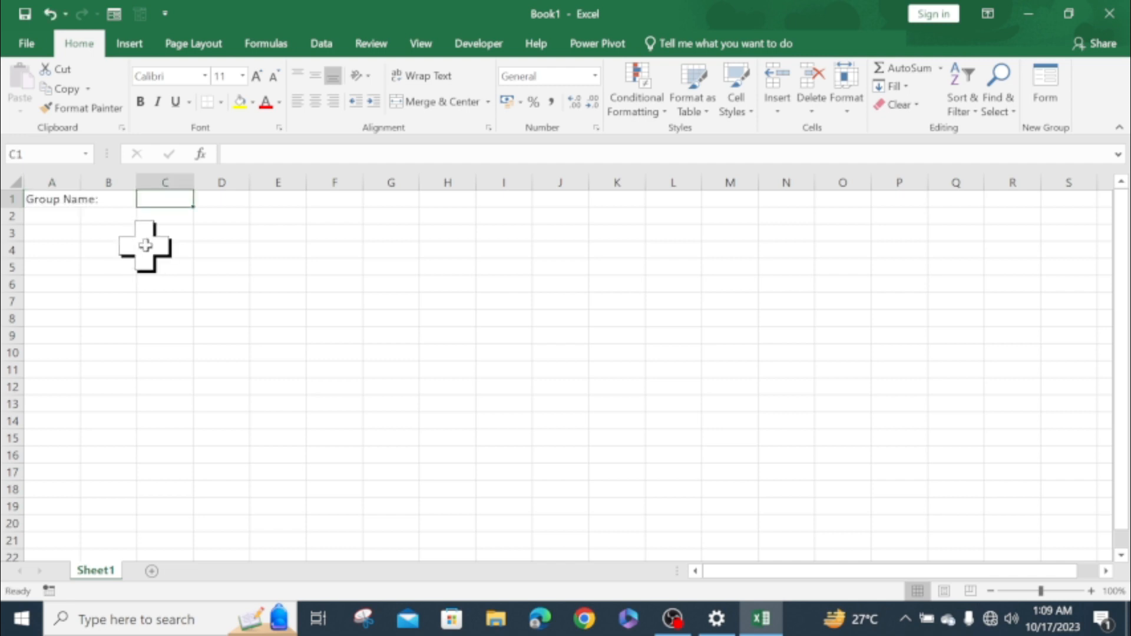
Enter the group name 4Jee's in C1, then label A2 Product Name: and enter Crinkles in C2.
{"action": "type", "text": "4Jee's"}
{"action": "key", "text": "Return"}
{"action": "type", "text": "Product Name:"}
{"action": "key", "text": "Tab"}
{"action": "key", "text": "Tab"}
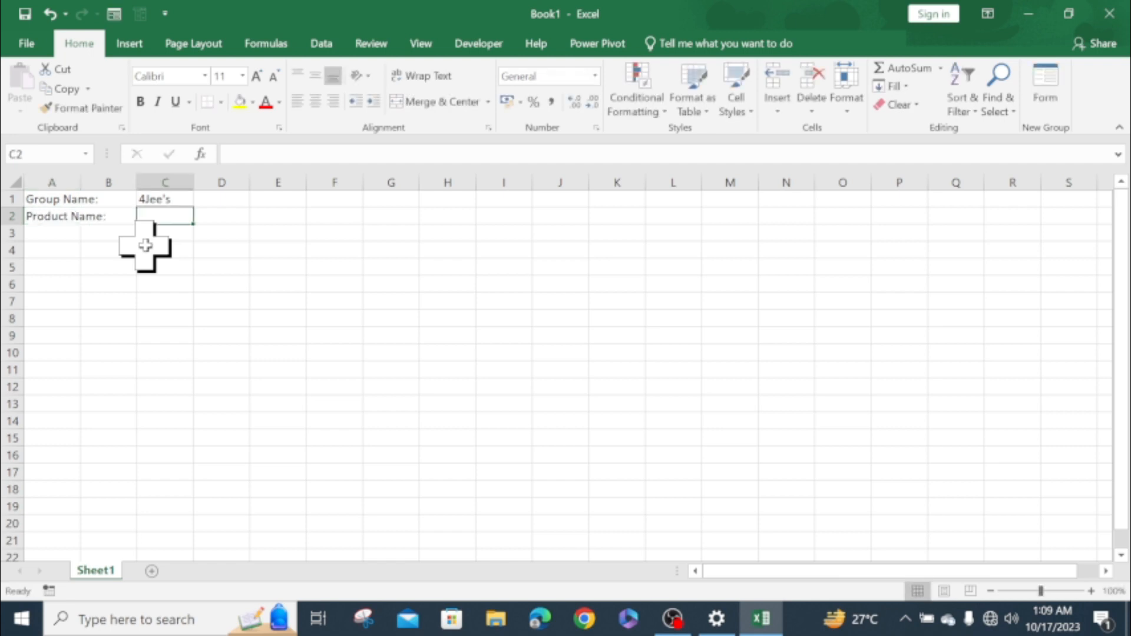
{"action": "type", "text": "Crinkles"}
{"action": "key", "text": "Return"}
{"action": "key", "text": "Return"}
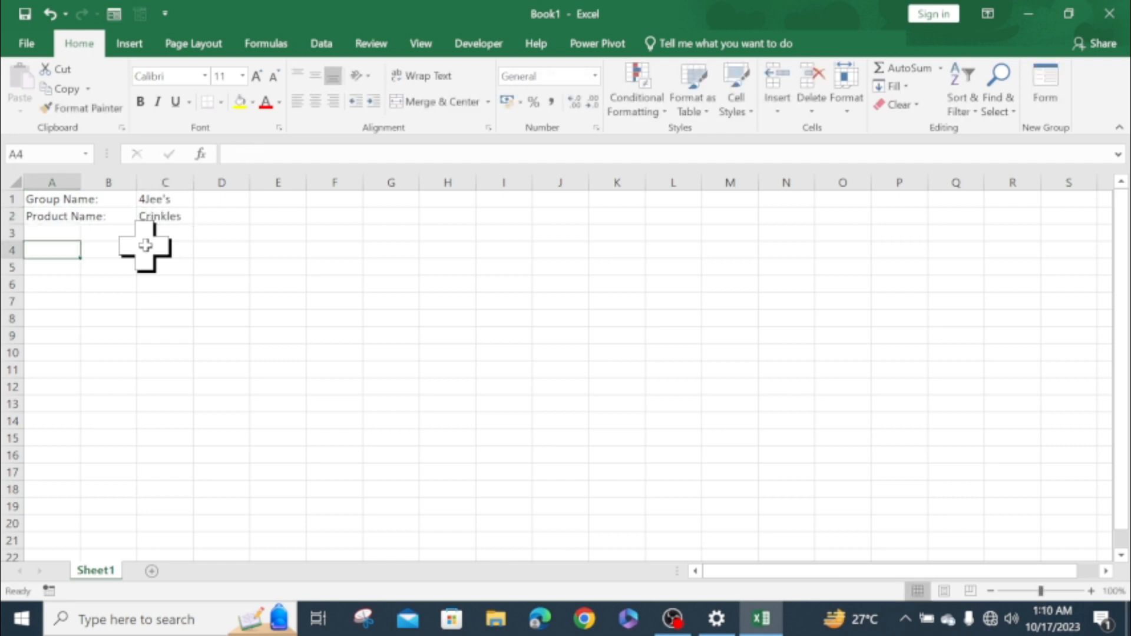
Enter the headers Item No., Ingredients, Quantity, Unit, Unit Price and Amount across A4 to F4.
{"action": "type", "text": "Item No."}
{"action": "key", "text": "Tab"}
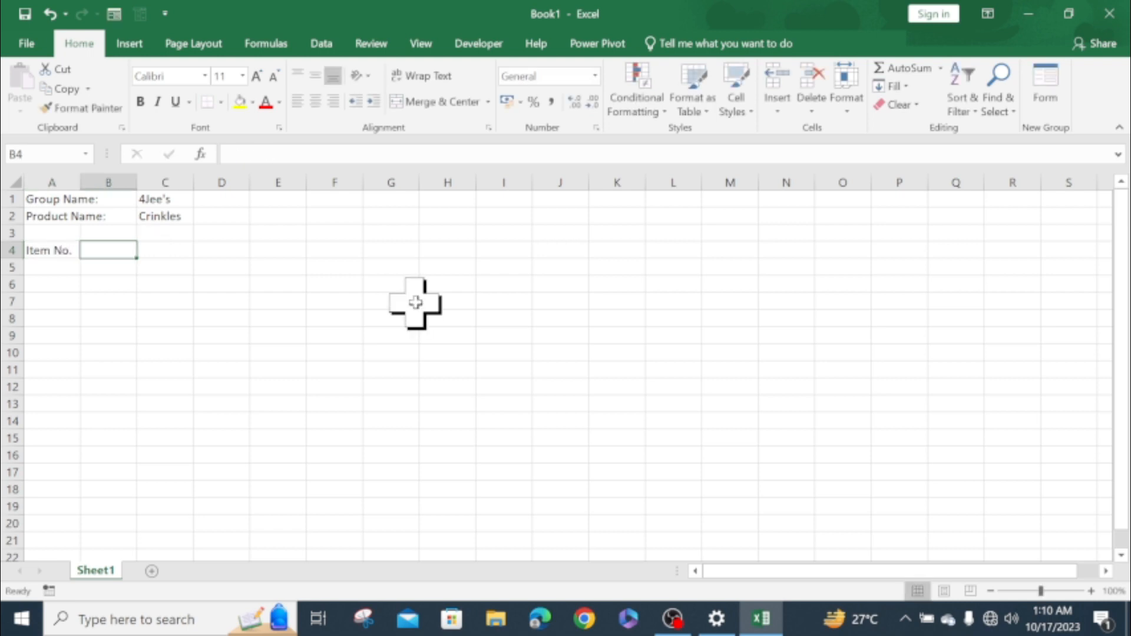
{"action": "type", "text": "Ingredients"}
{"action": "key", "text": "Tab"}
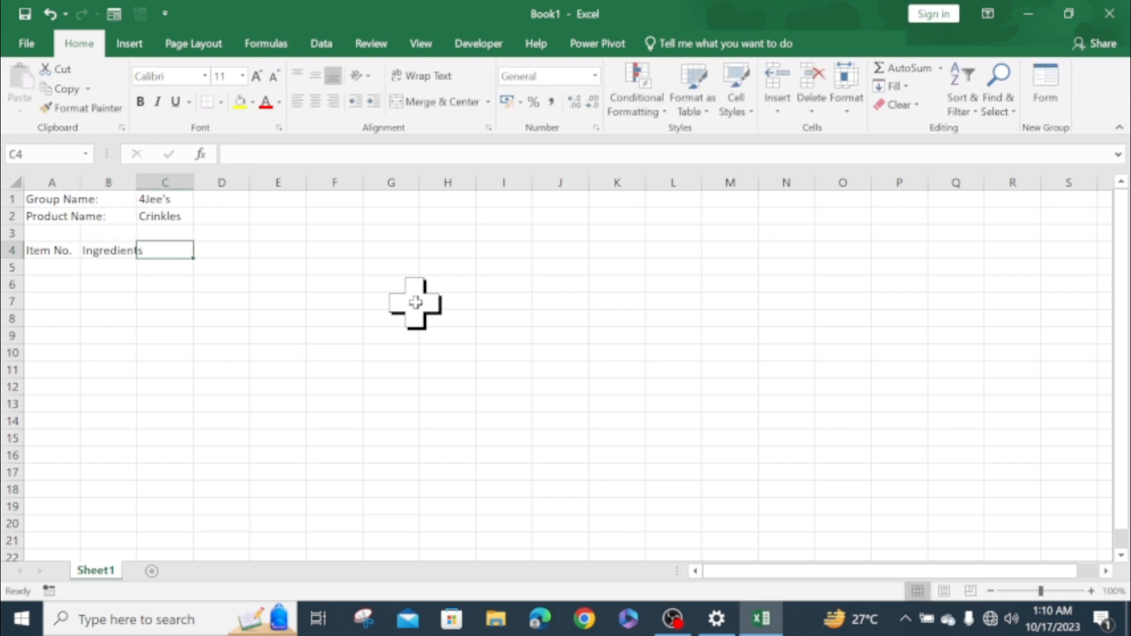
{"action": "type", "text": "Quantity"}
{"action": "key", "text": "Tab"}
{"action": "type", "text": "Unit"}
{"action": "key", "text": "Tab"}
{"action": "type", "text": "Unit"}
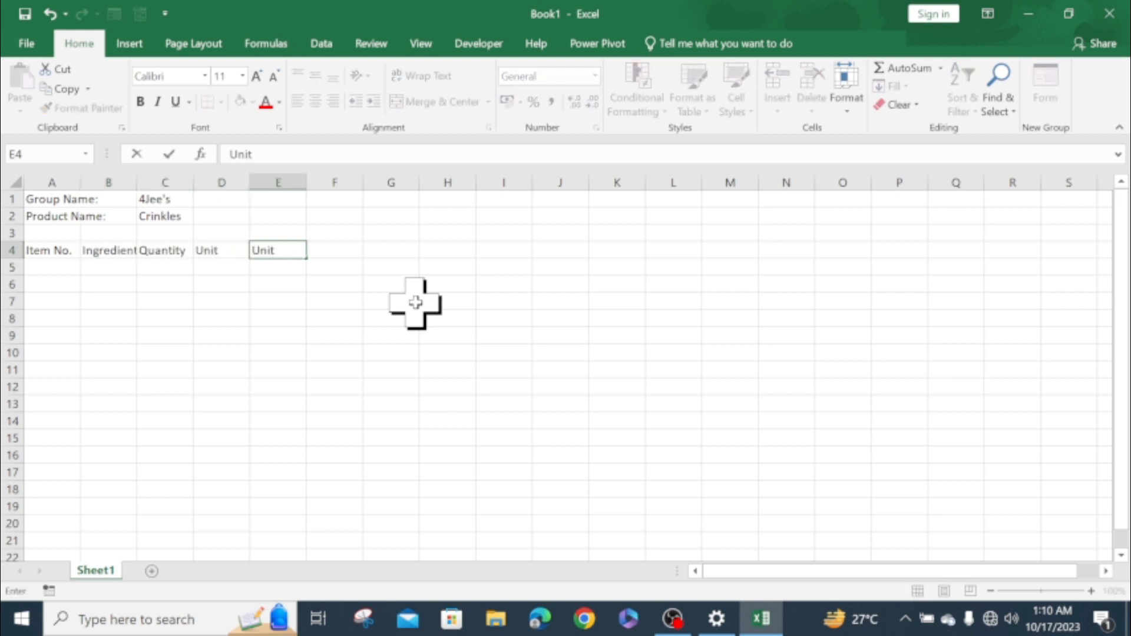
{"action": "type", "text": " Price"}
{"action": "key", "text": "Tab"}
{"action": "type", "text": "Amount"}
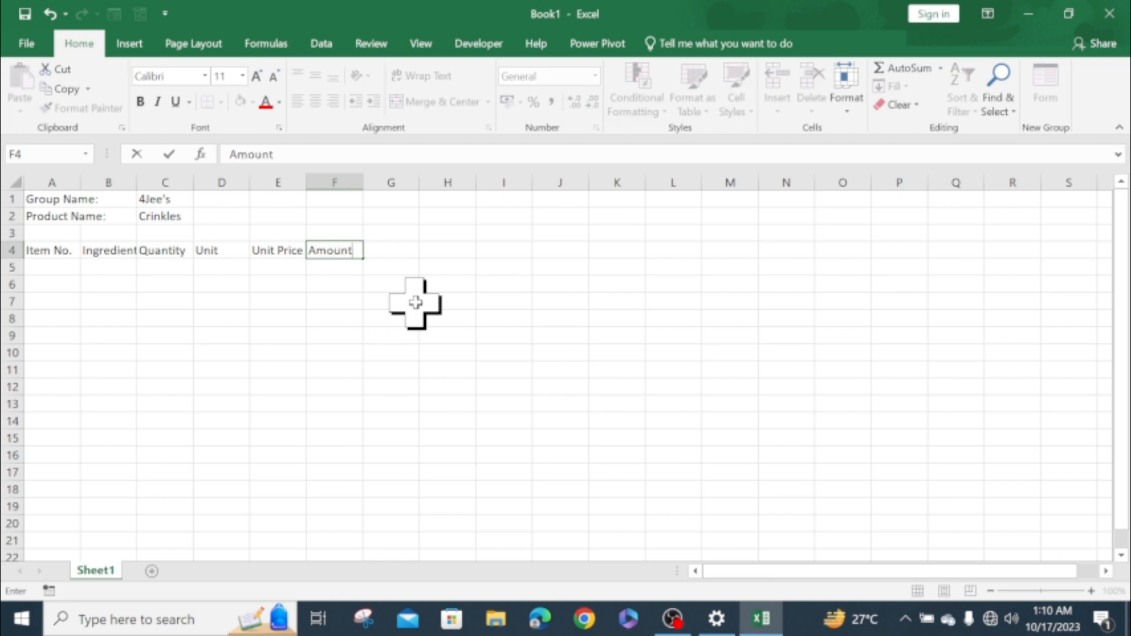
{"action": "key", "text": "Return"}
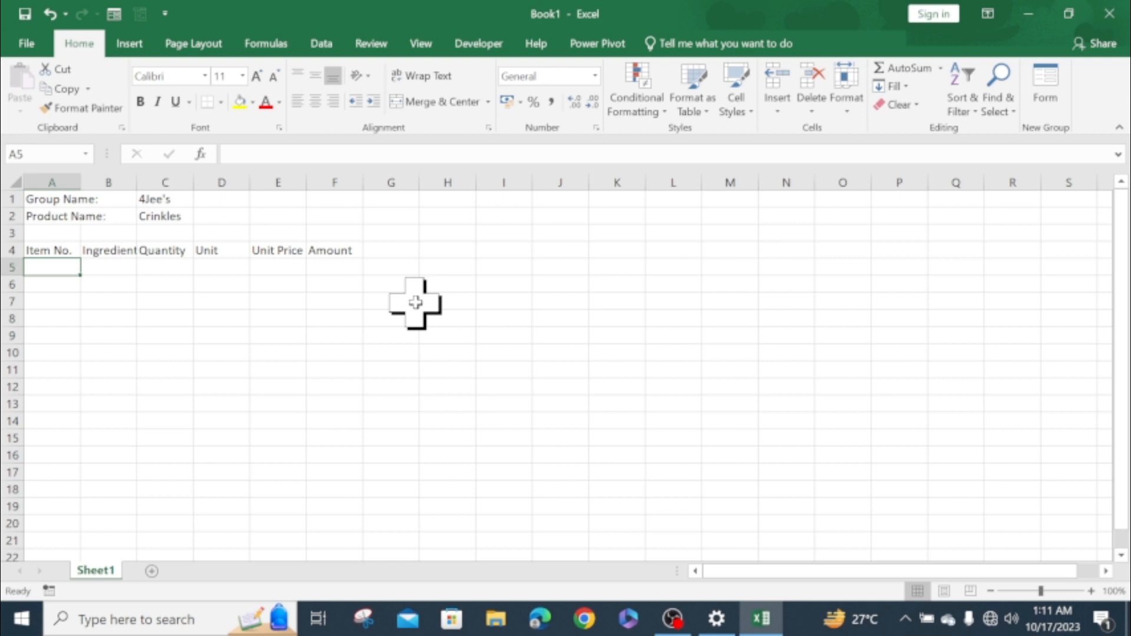
Number the first item 1 in A5 and enter 3rd class flour as its ingredient in B5.
{"action": "type", "text": "1"}
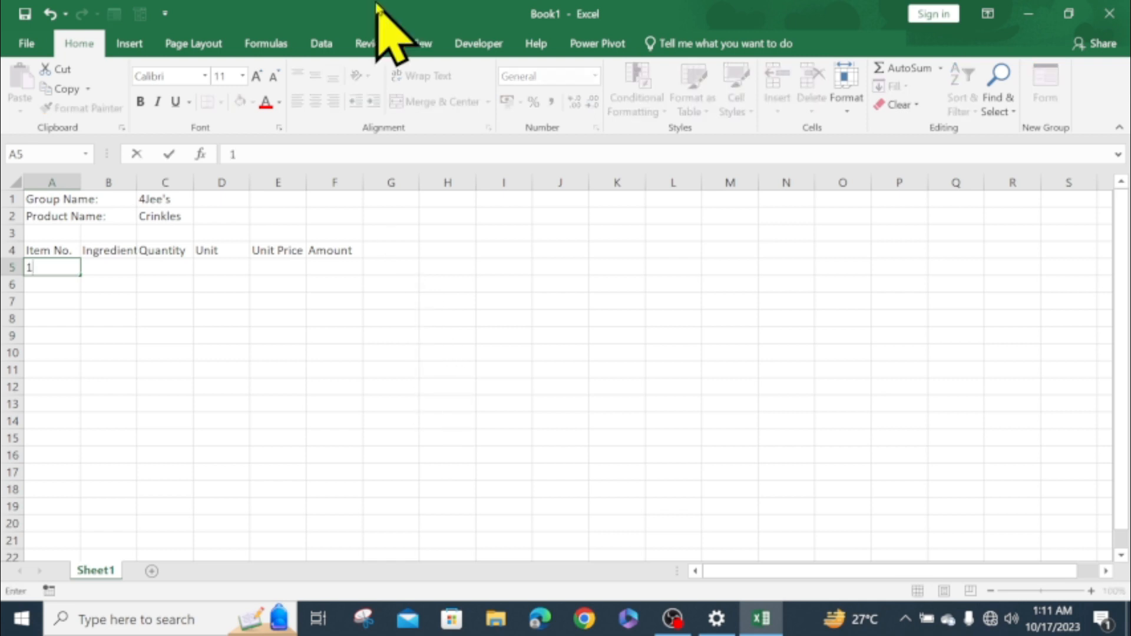
{"action": "key", "text": "Tab"}
{"action": "type", "text": "3rd"}
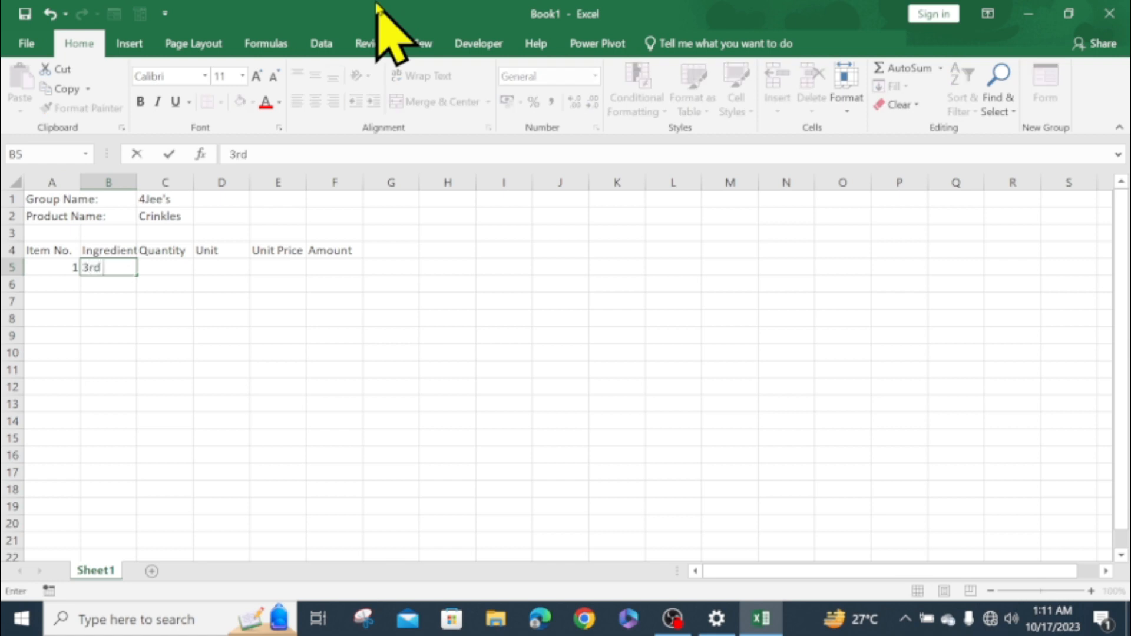
{"action": "type", "text": " cl"}
{"action": "key", "text": "BackSpace"}
{"action": "type", "text": "col"}
{"action": "key", "text": "BackSpace"}
{"action": "key", "text": "BackSpace"}
{"action": "key", "text": "Left"}
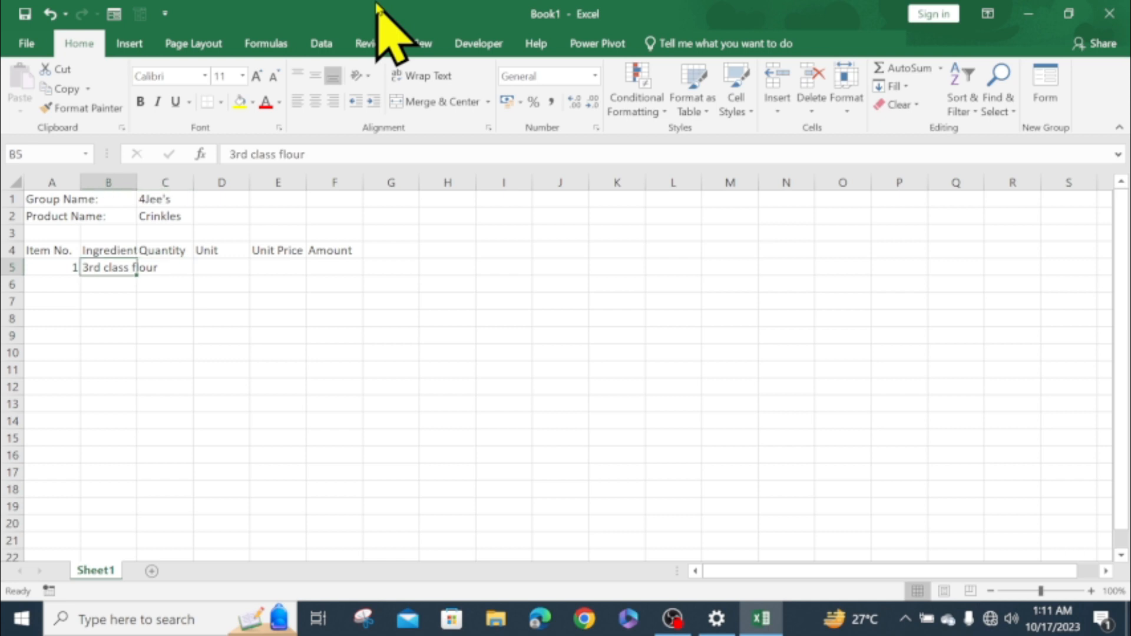
{"action": "key", "text": "Return"}
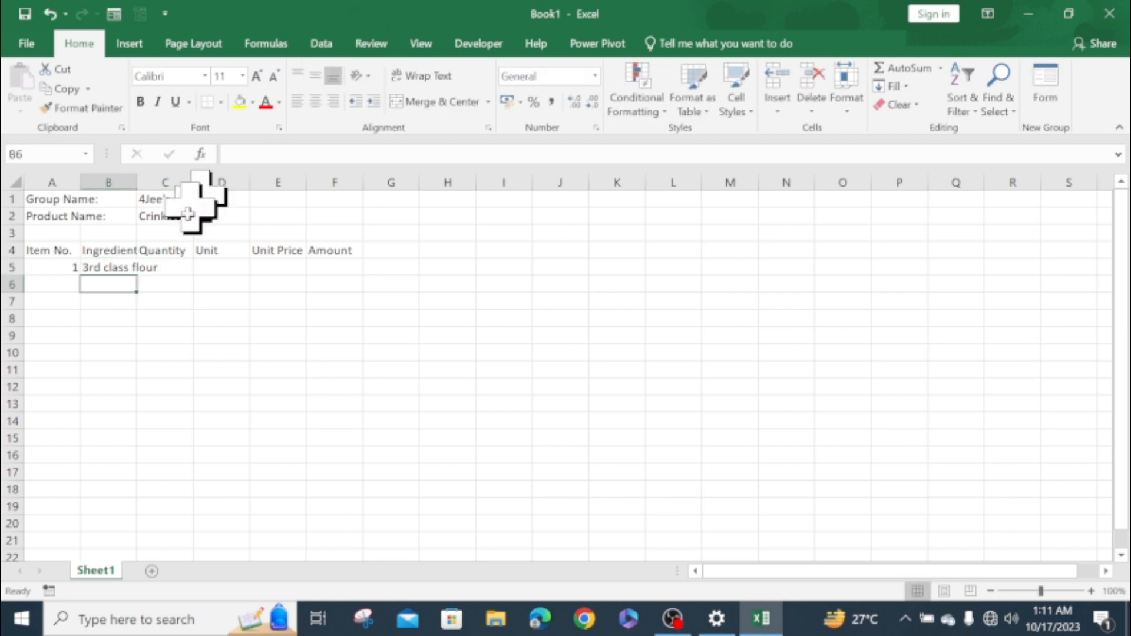
{"action": "double_click", "coordinate": [117, 268]}
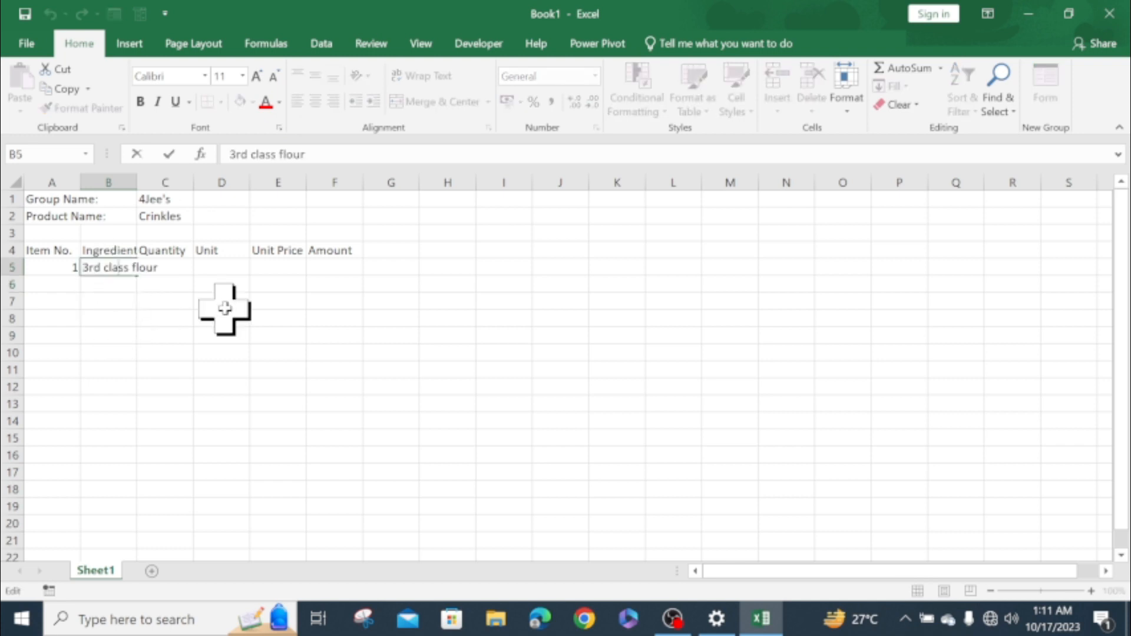
{"action": "key", "text": "Right"}
{"action": "key", "text": "Left"}
{"action": "key", "text": "Left"}
{"action": "key", "text": "Right"}
{"action": "key", "text": "Tab"}
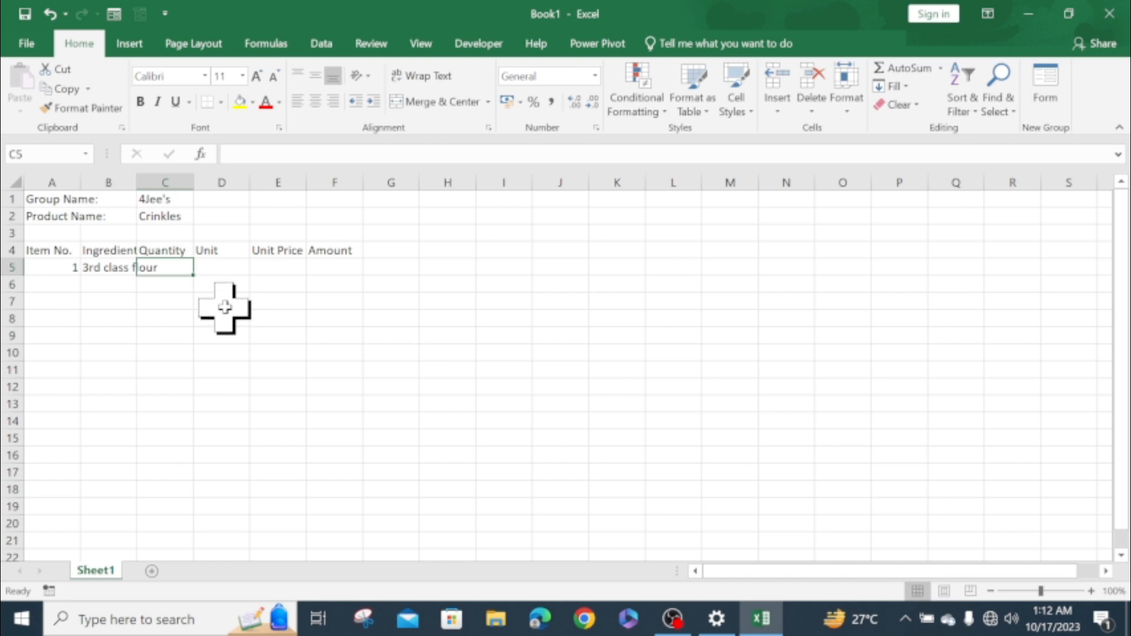
Fill in the flour row with quantity 0.5, unit kg and unit price 45.
{"action": "type", "text": "0.5"}
{"action": "key", "text": "Tab"}
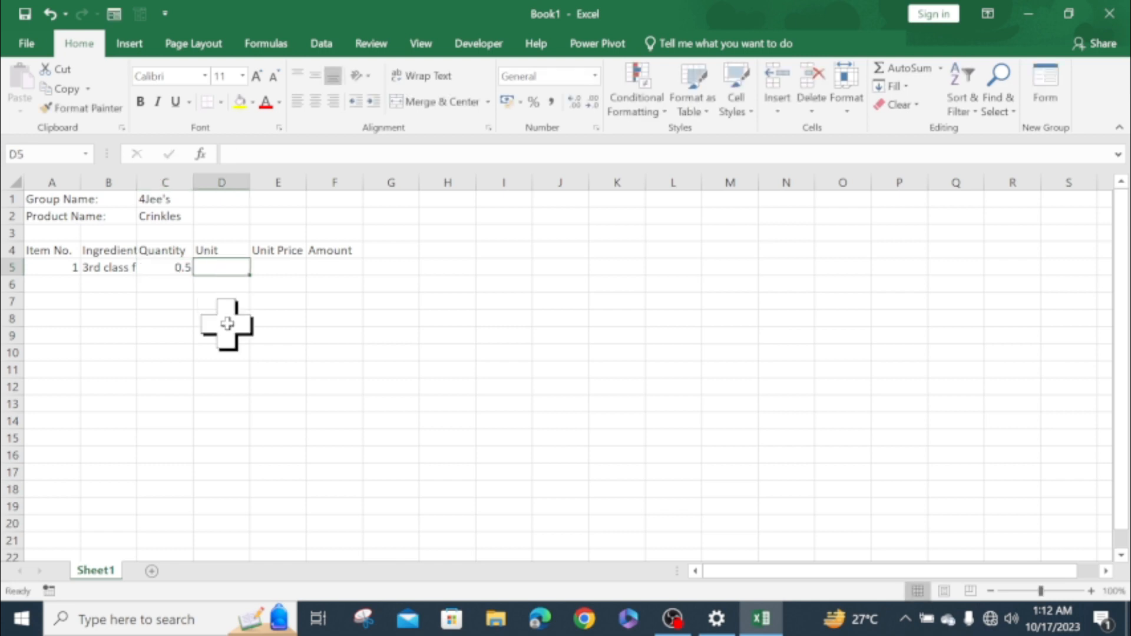
{"action": "type", "text": "kg"}
{"action": "key", "text": "Tab"}
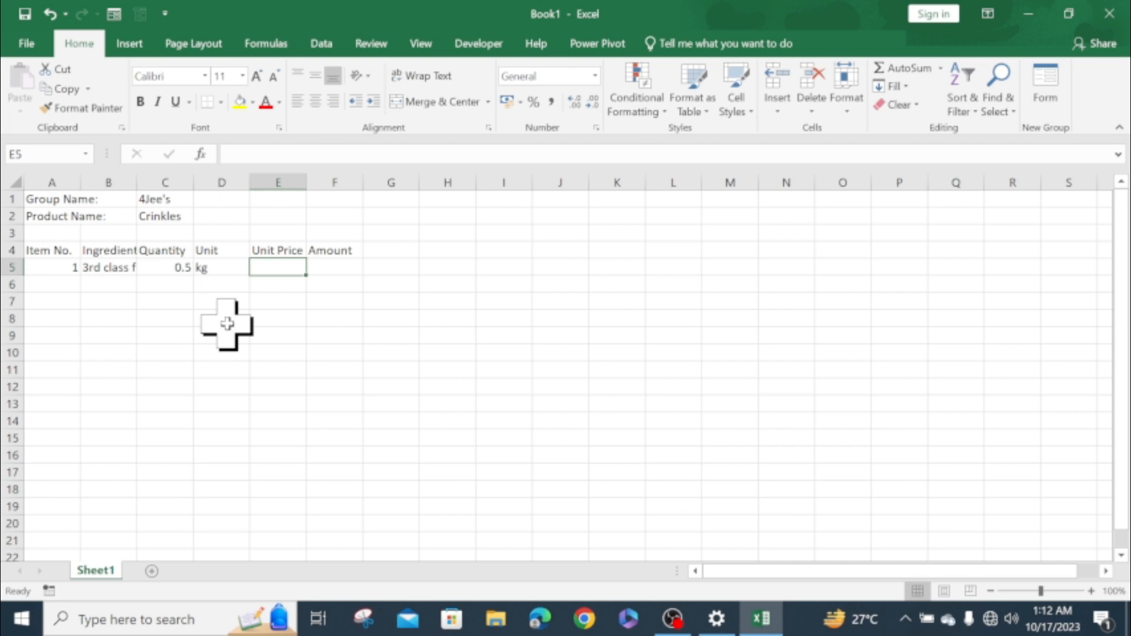
{"action": "type", "text": "45"}
{"action": "key", "text": "Return"}
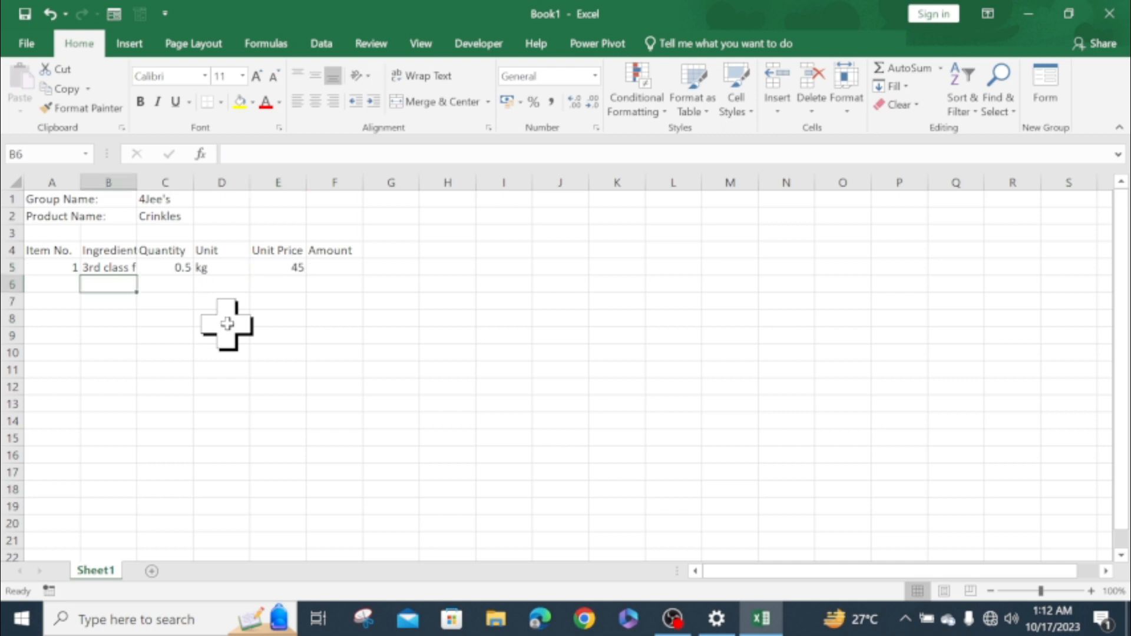
Add item 2 as cornstarch in row 6 and enter kg as the unit for cocoa in D8.
{"action": "key", "text": "Left"}
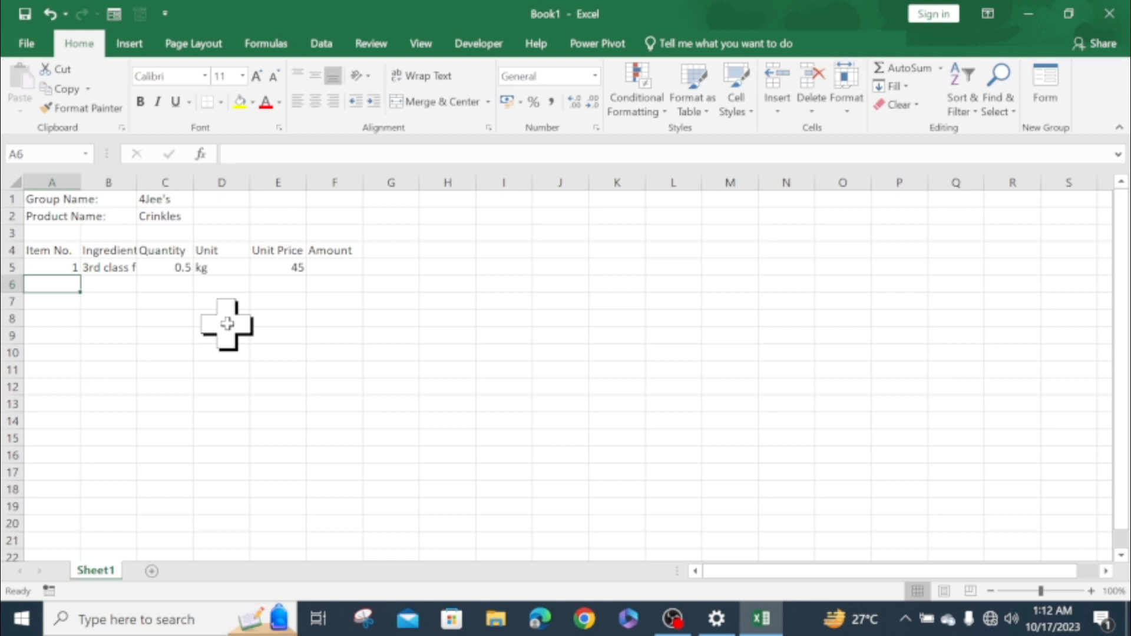
{"action": "type", "text": "2"}
{"action": "key", "text": "Tab"}
{"action": "type", "text": "cornsta"}
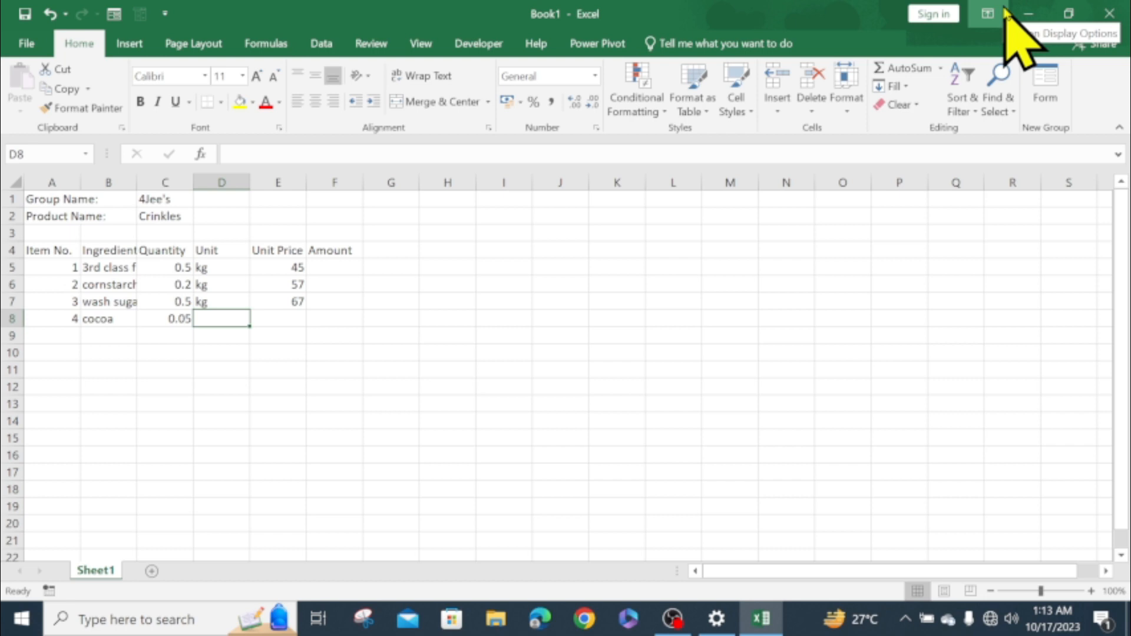
{"action": "type", "text": "kg"}
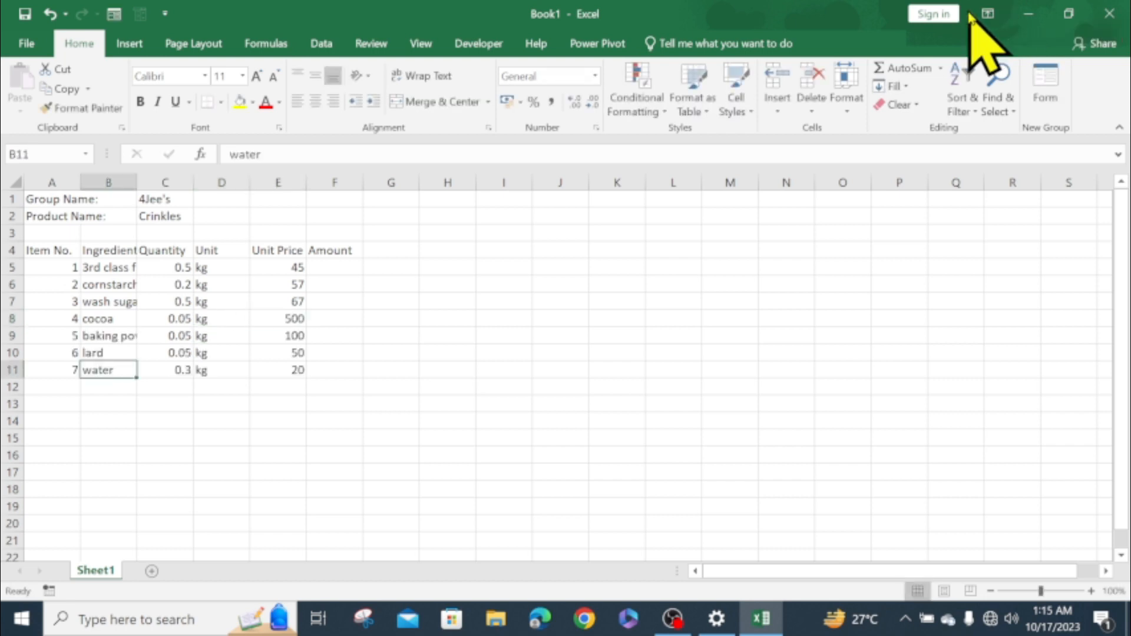
Change the unit of water in D11 to L and enter vanilla as the ingredient of item 10.
{"action": "key", "text": "Tab"}
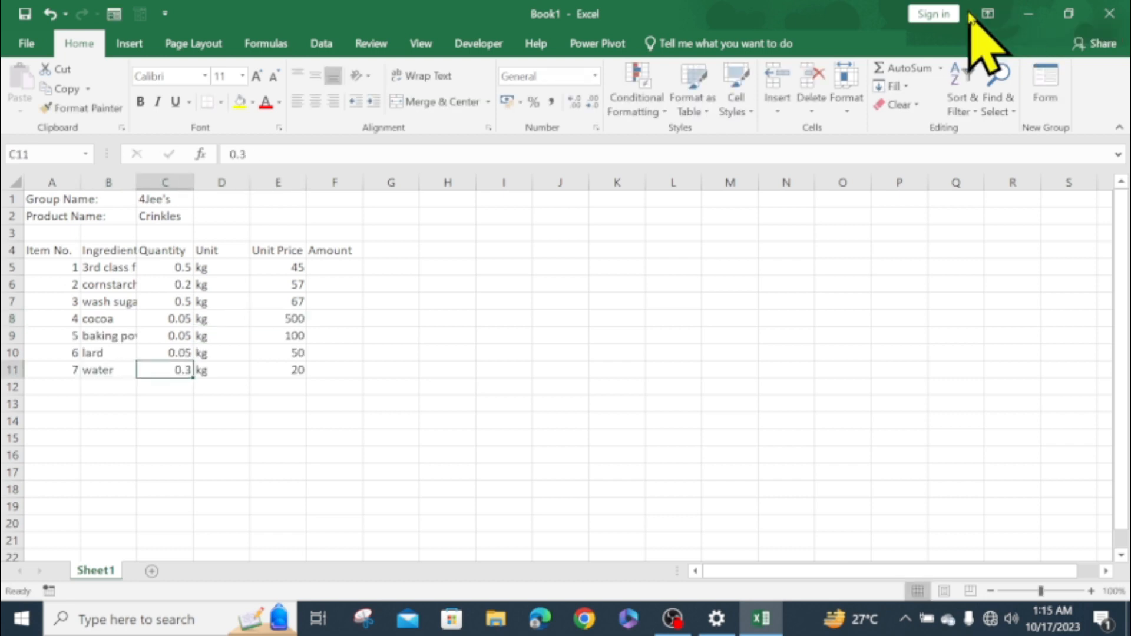
{"action": "key", "text": "Tab"}
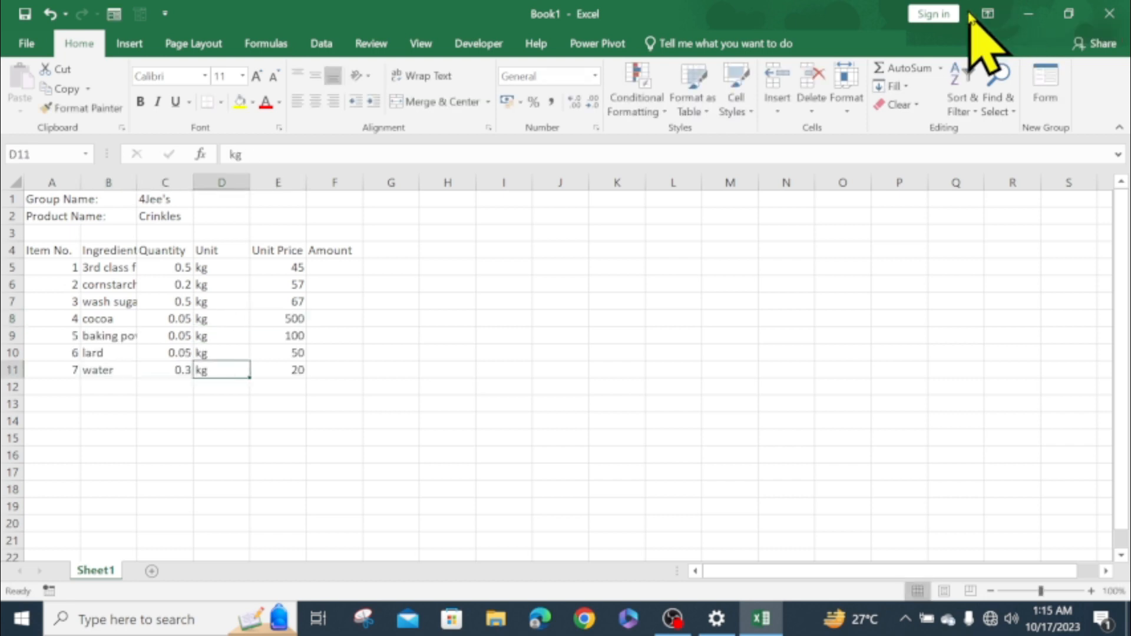
{"action": "type", "text": "lla"}
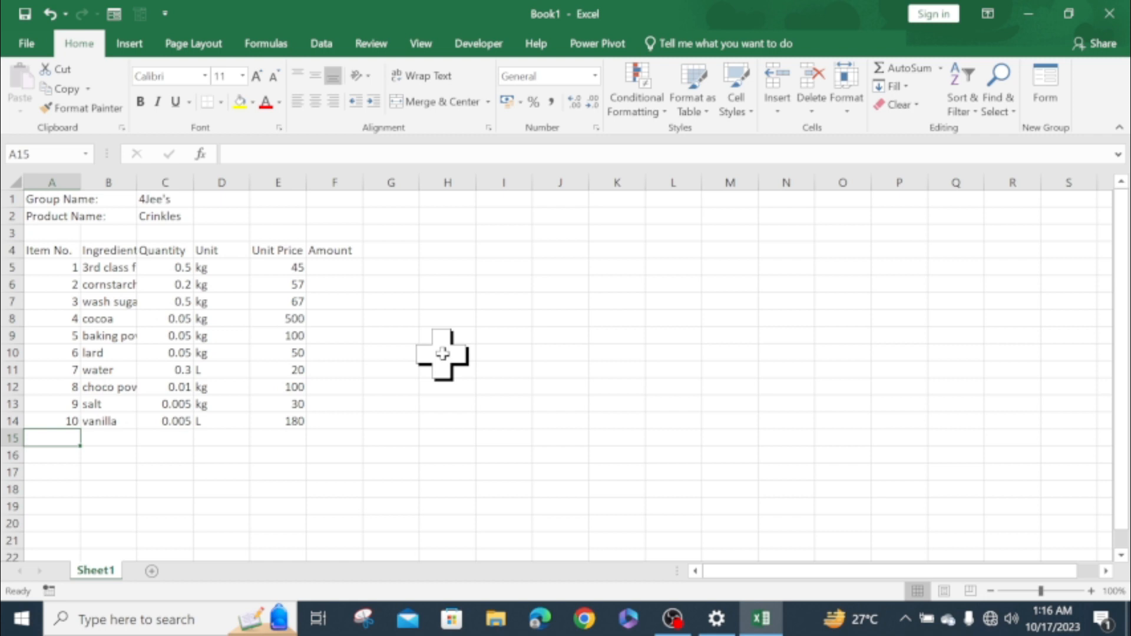
Format the range A4:F14 as a table with headers, using Table Style Dark 3.
{"action": "left_click", "coordinate": [50, 250]}
{"action": "left_click_drag", "start_coordinate": [60, 254], "coordinate": [335, 420]}
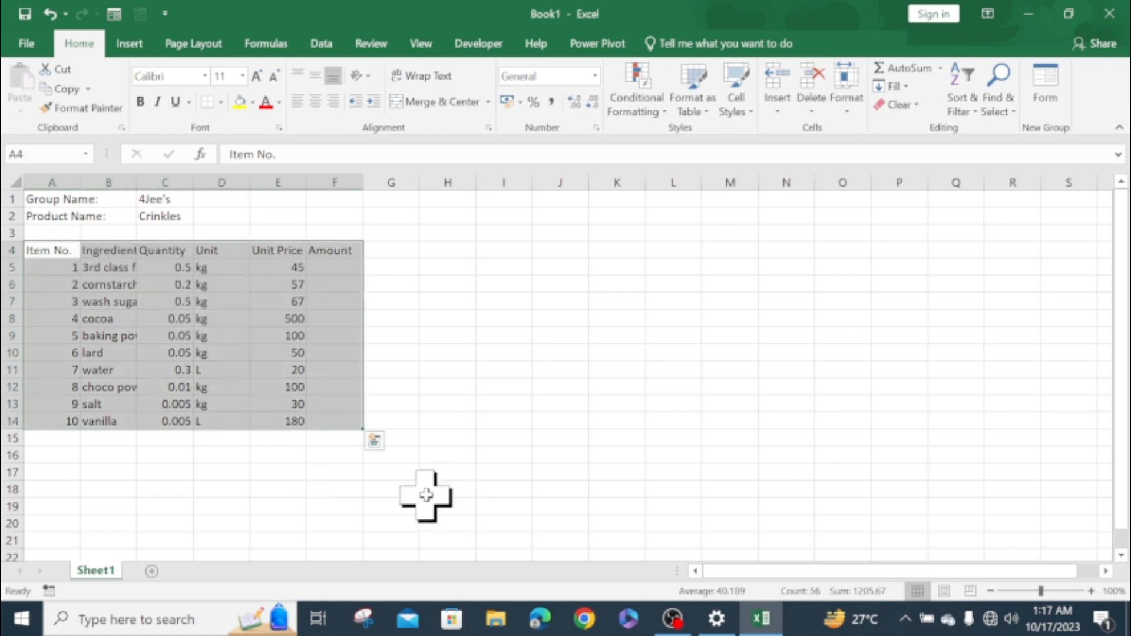
{"action": "left_click", "coordinate": [706, 113]}
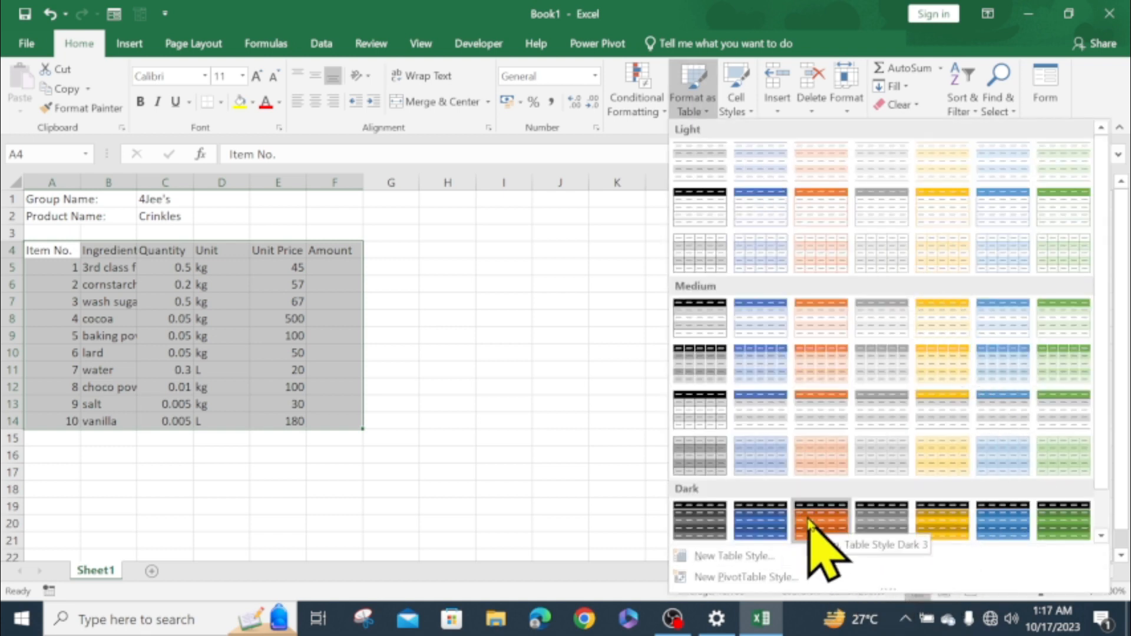
{"action": "left_click", "coordinate": [808, 520]}
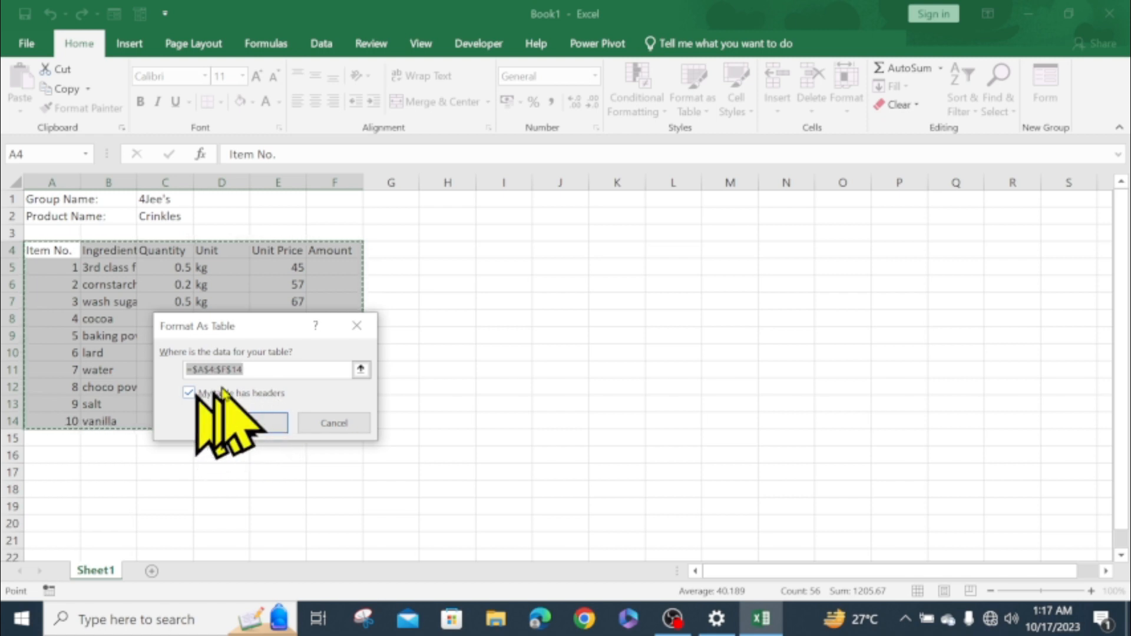
{"action": "left_click", "coordinate": [270, 426]}
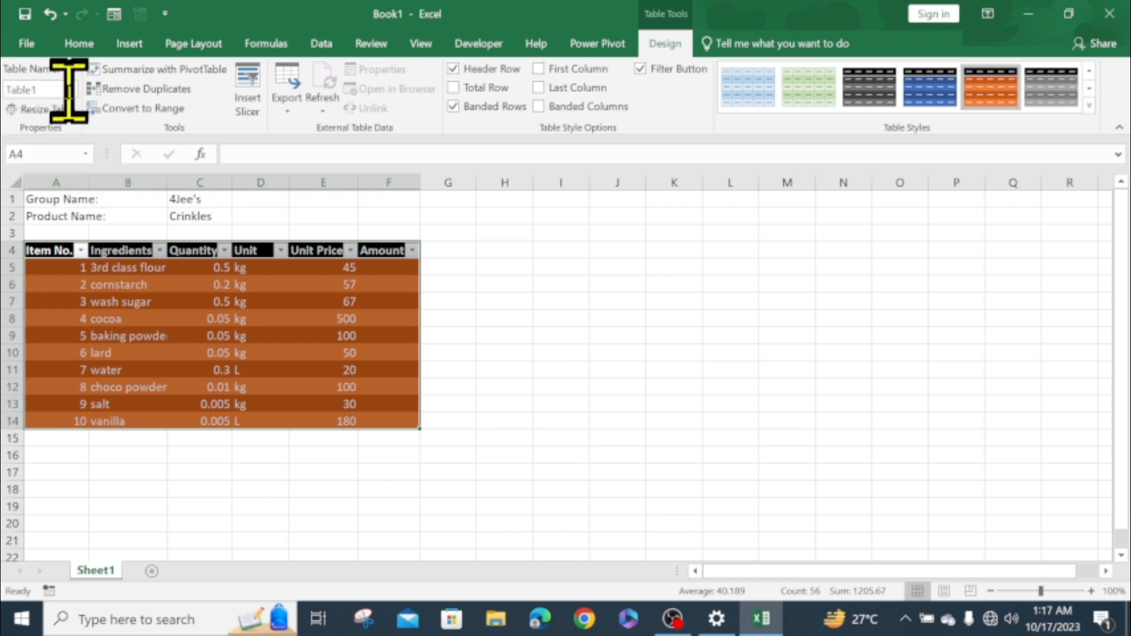
Try to rename the table as Crinkle Ingredients.
{"action": "left_click", "coordinate": [45, 89]}
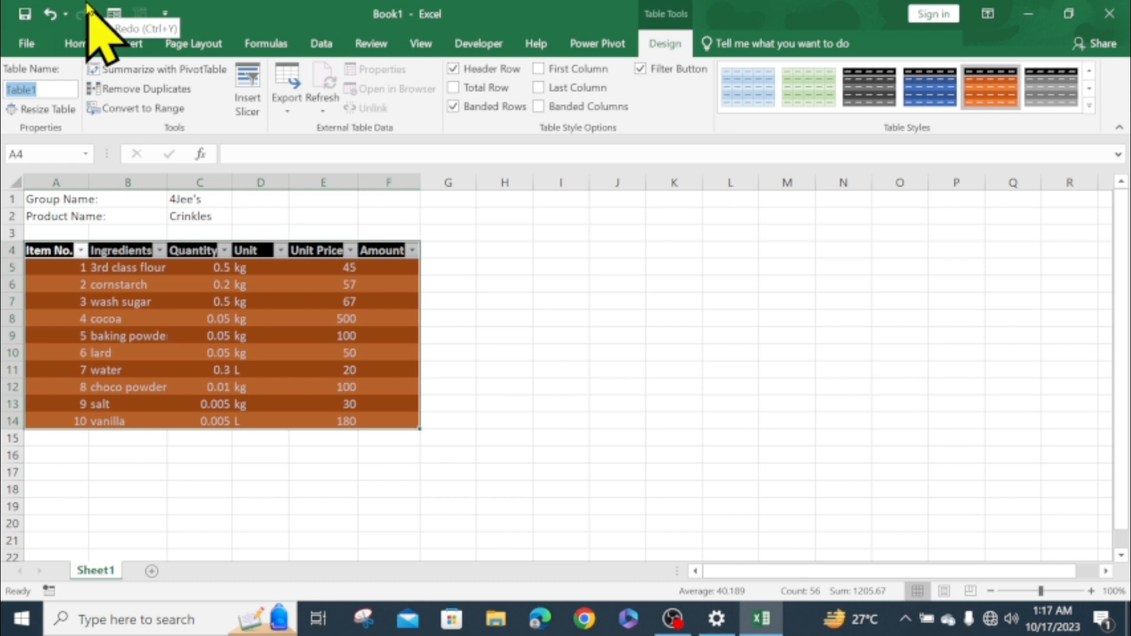
{"action": "type", "text": "C"}
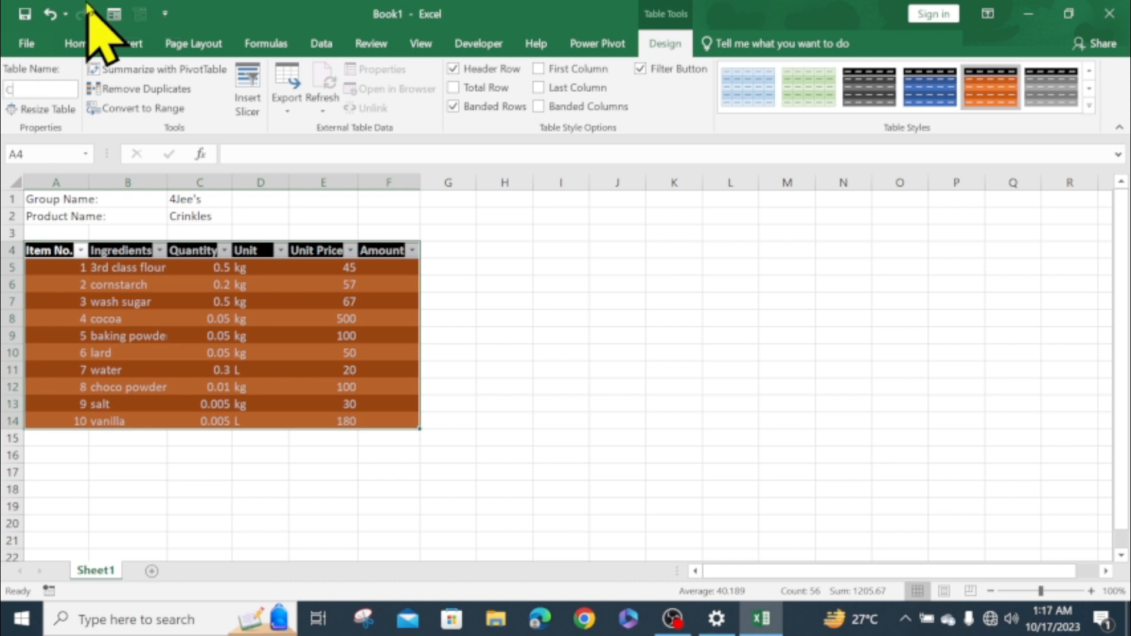
{"action": "type", "text": "rinkle Ingredients"}
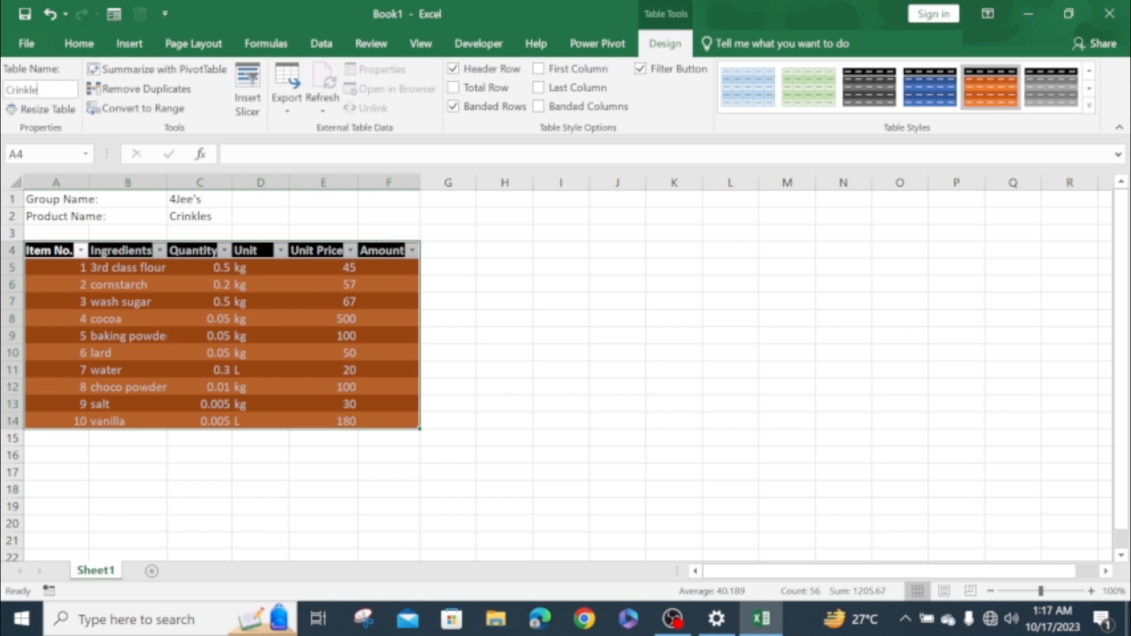
{"action": "key", "text": "Return"}
{"action": "key", "text": "Return"}
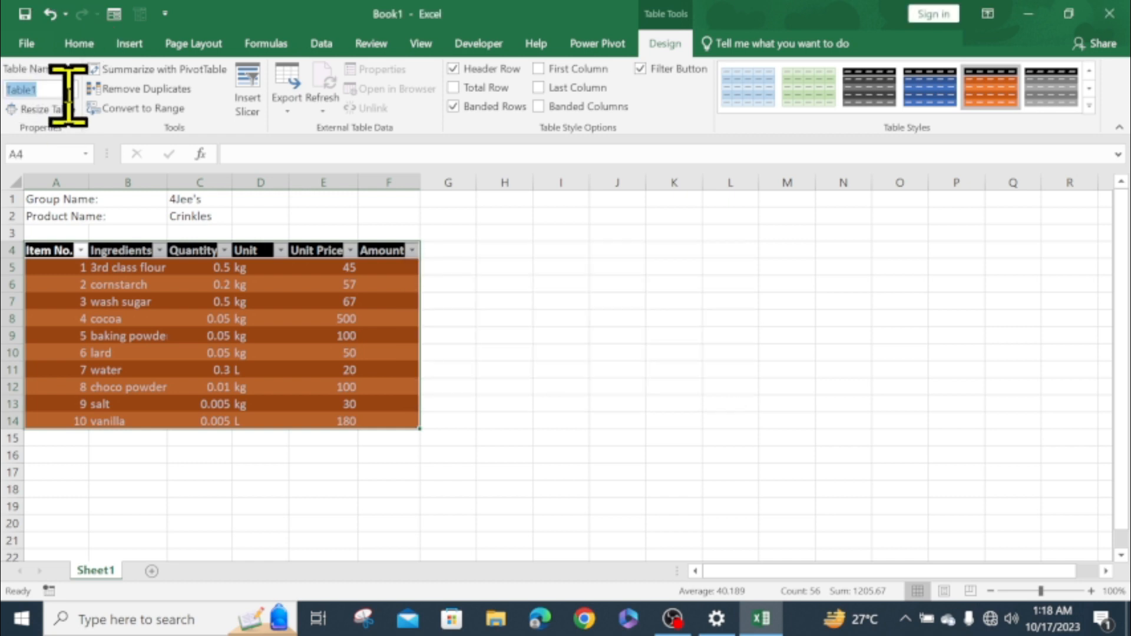
Rename the table as Crinkle_Ingredients and return to the worksheet cells.
{"action": "type", "text": "Crinkle_"}
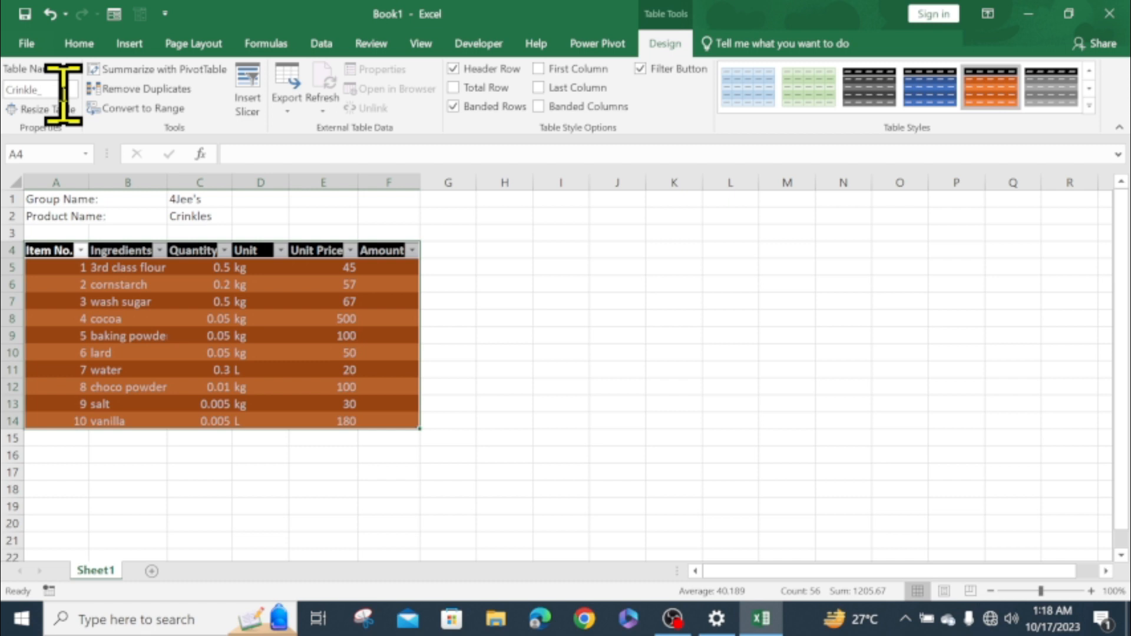
{"action": "type", "text": "I"}
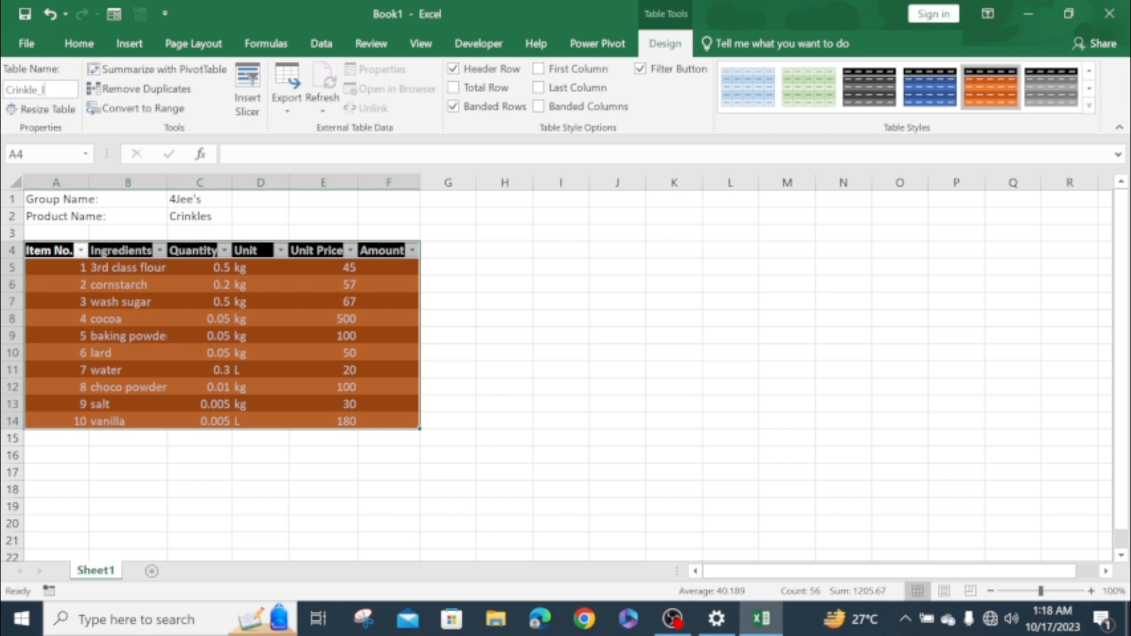
{"action": "type", "text": "ngredients"}
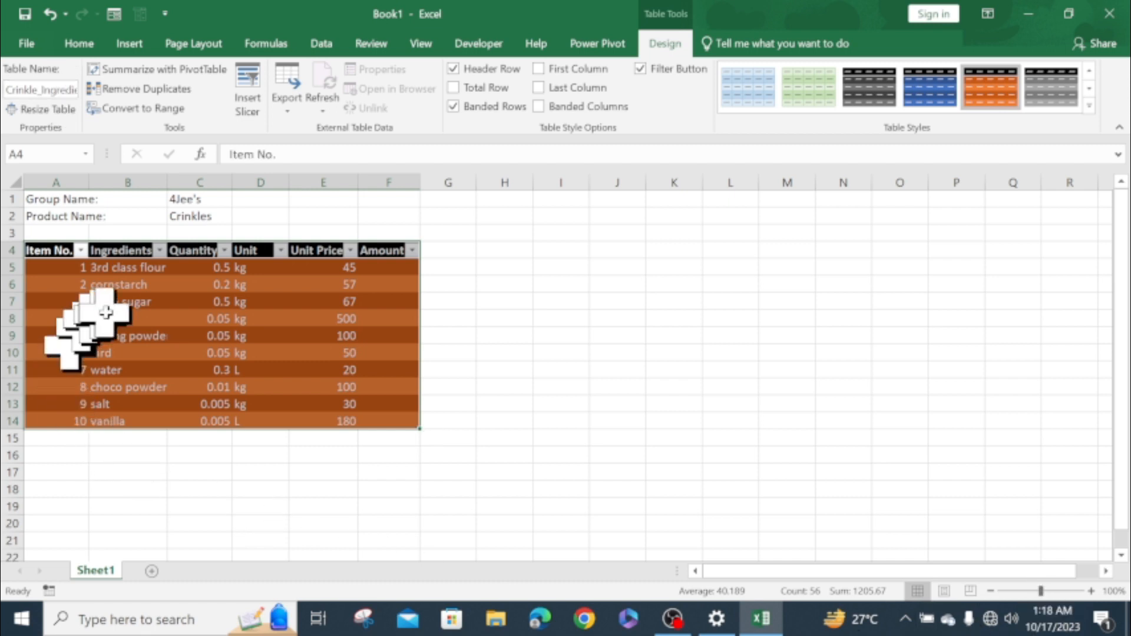
{"action": "left_click", "coordinate": [112, 318]}
{"action": "left_click", "coordinate": [389, 370]}
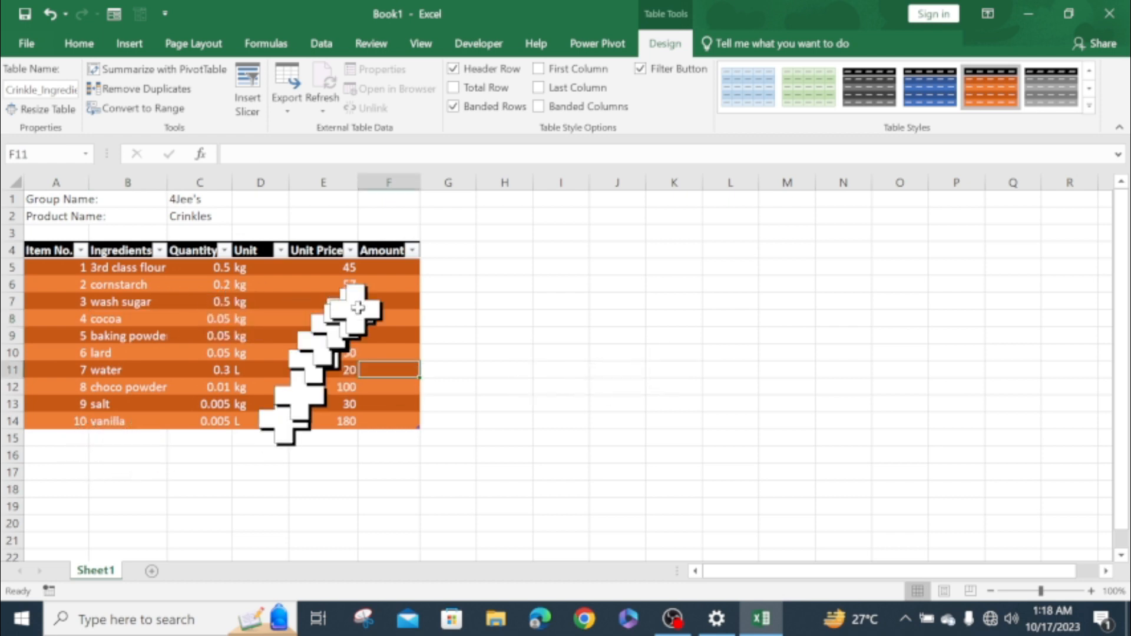
Add the label TOTAL in B15, directly below the last ingredient.
{"action": "left_click", "coordinate": [126, 439]}
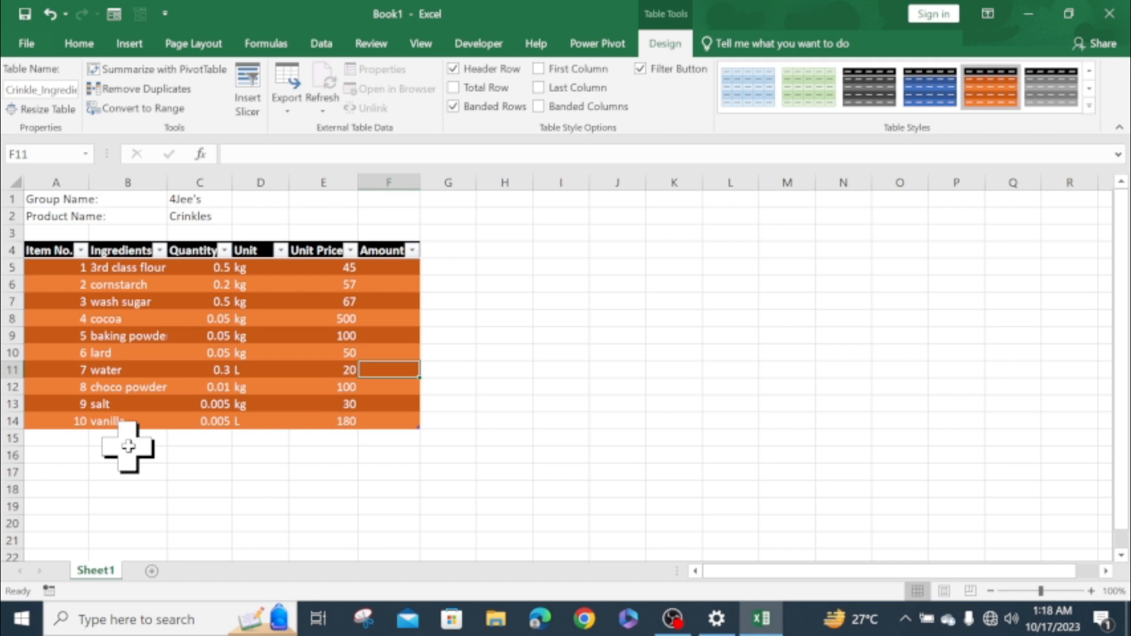
{"action": "type", "text": "TOTAL"}
{"action": "key", "text": "Return"}
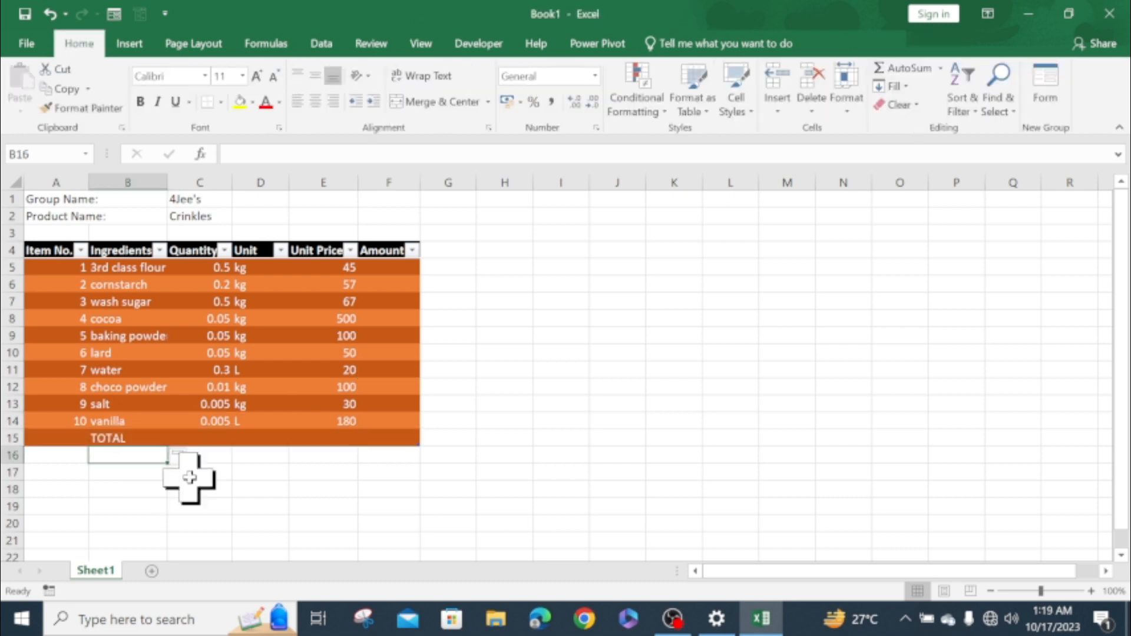
Add a row labelled Weight per in row 16, with quantity 0.035 and unit kg.
{"action": "type", "text": "w"}
{"action": "key", "text": "BackSpace"}
{"action": "type", "text": "We"}
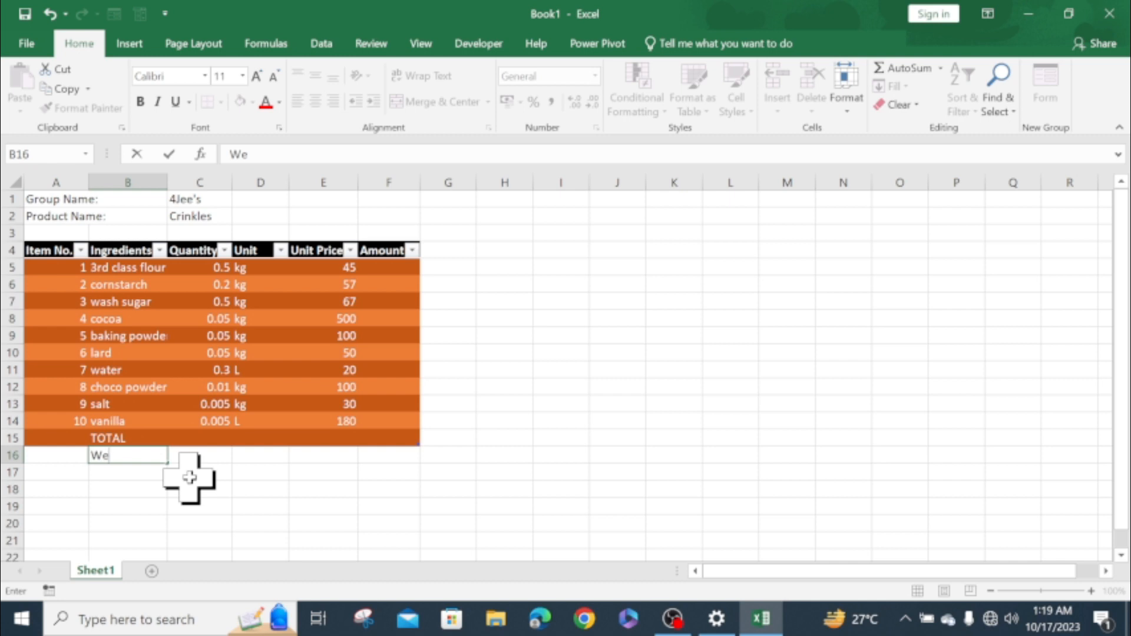
{"action": "type", "text": "ight per"}
{"action": "key", "text": "Tab"}
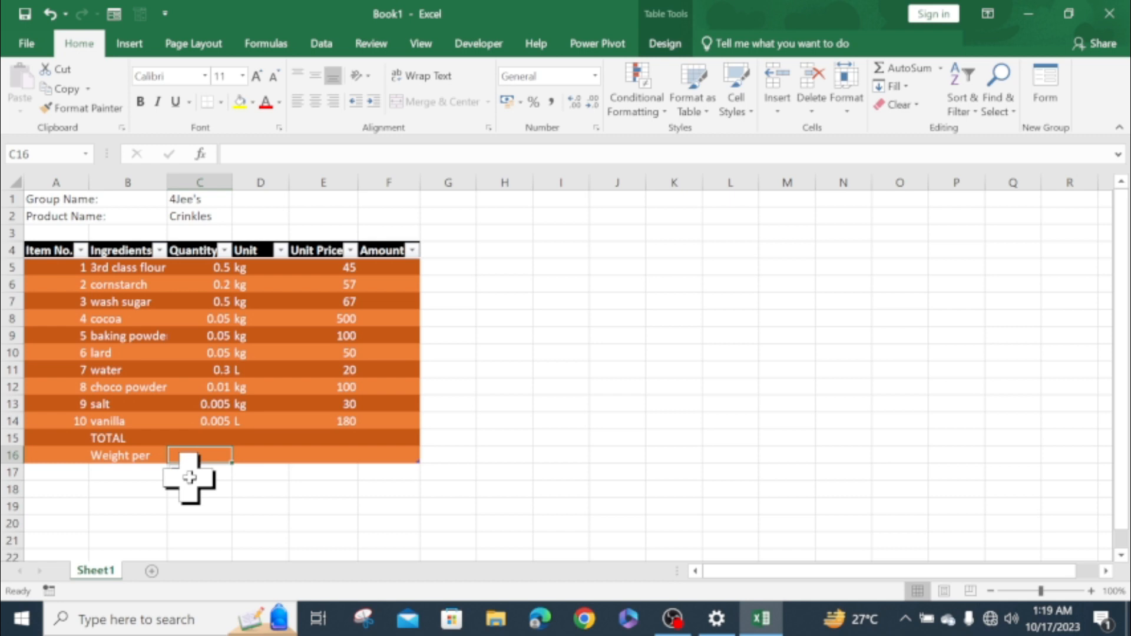
{"action": "type", "text": ".035"}
{"action": "key", "text": "Return"}
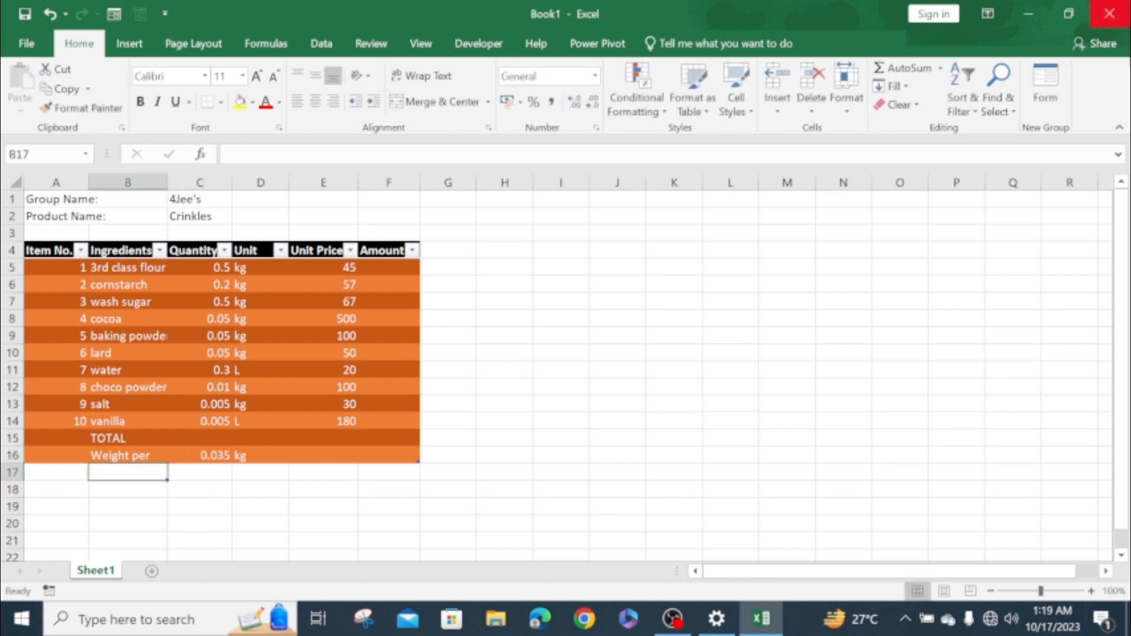
Enter the labels Estimated output in B17 and Initial Price per piece in B18.
{"action": "type", "text": "Estimated output"}
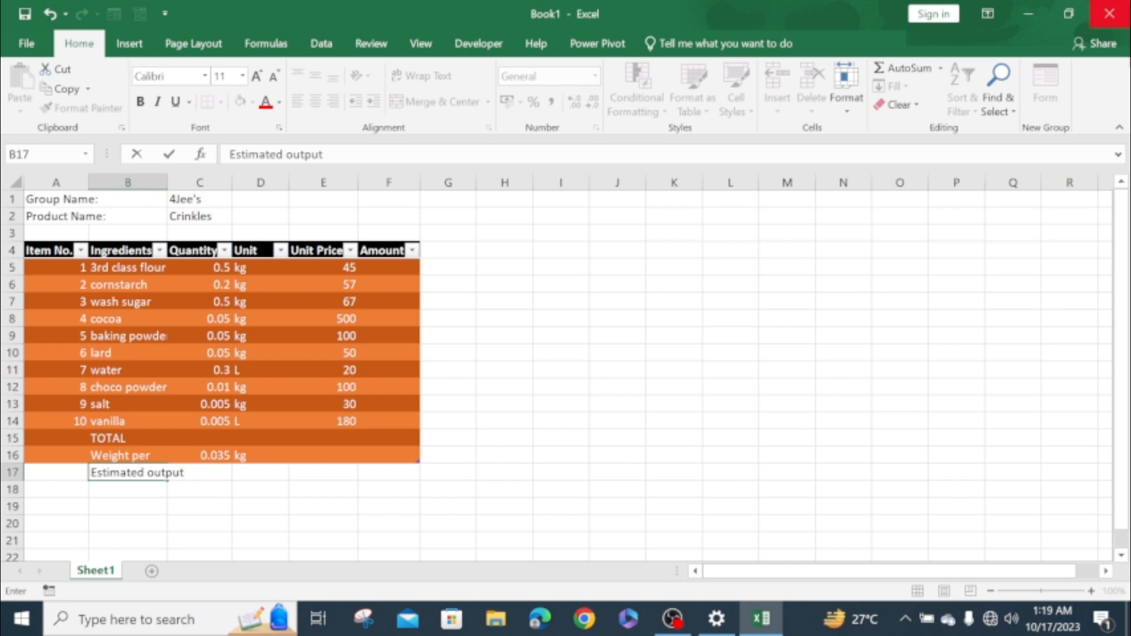
{"action": "key", "text": "Return"}
{"action": "type", "text": "Initial Price per piece"}
{"action": "key", "text": "Return"}
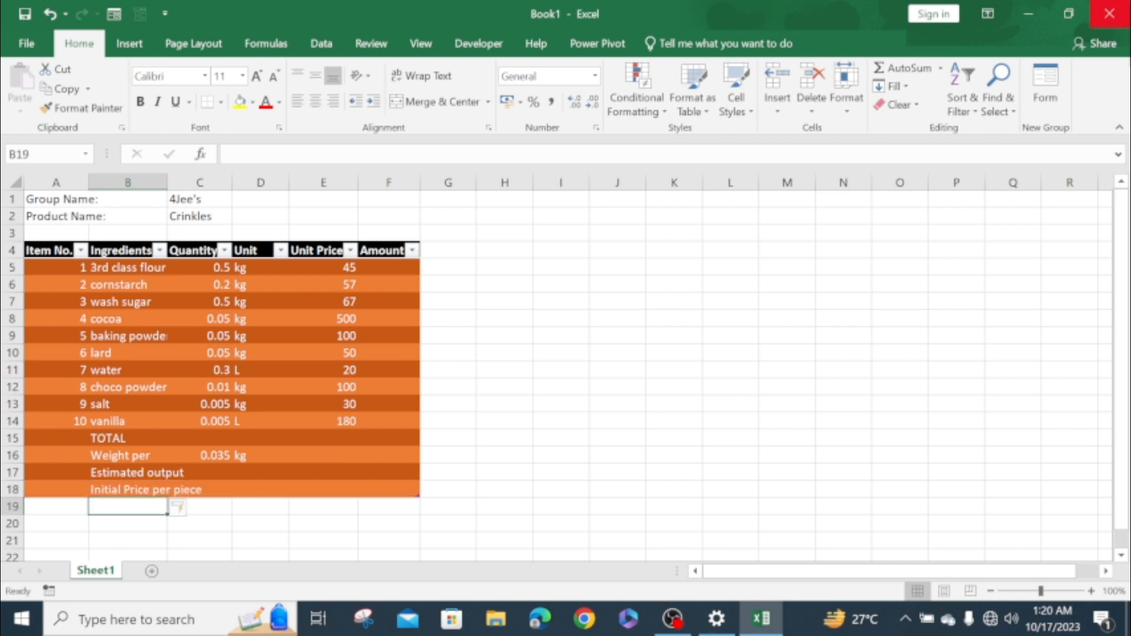
Enter the labels Percentage for the overhead expenses in B19 and Selling Price in B20.
{"action": "type", "text": "Percentage"}
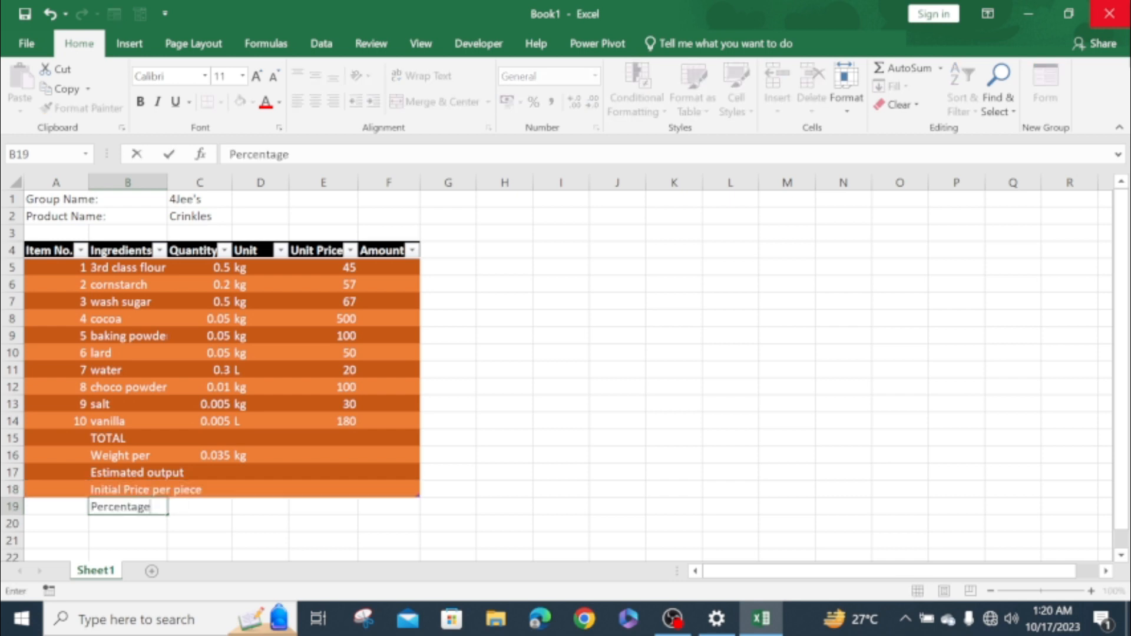
{"action": "type", "text": " for the overhead expenses"}
{"action": "key", "text": "ctrl+Return"}
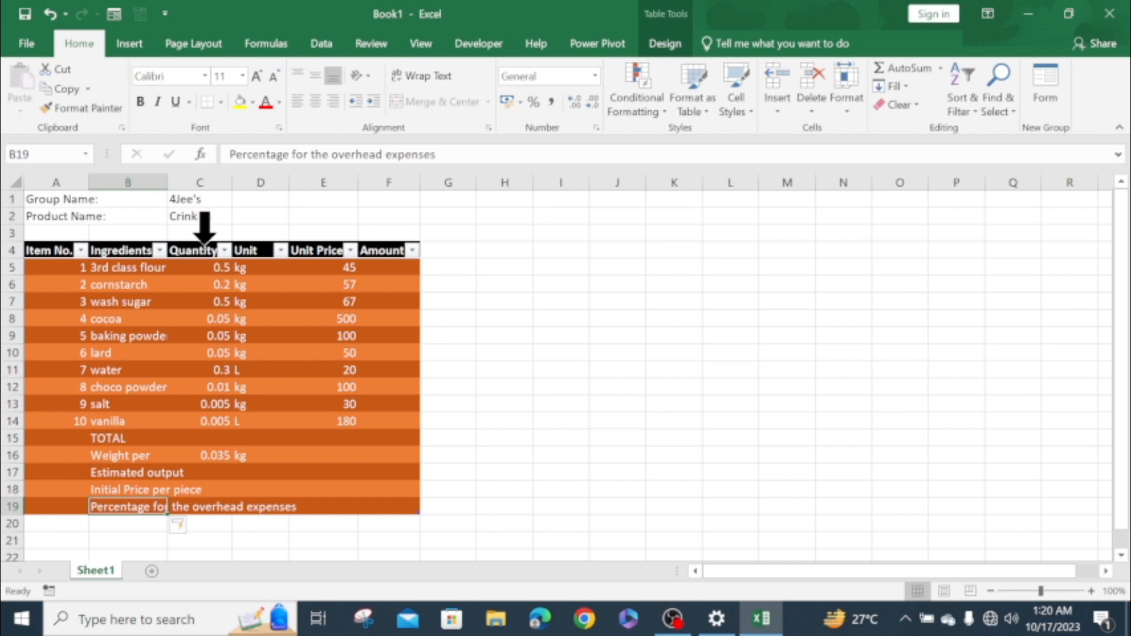
{"action": "key", "text": "Return"}
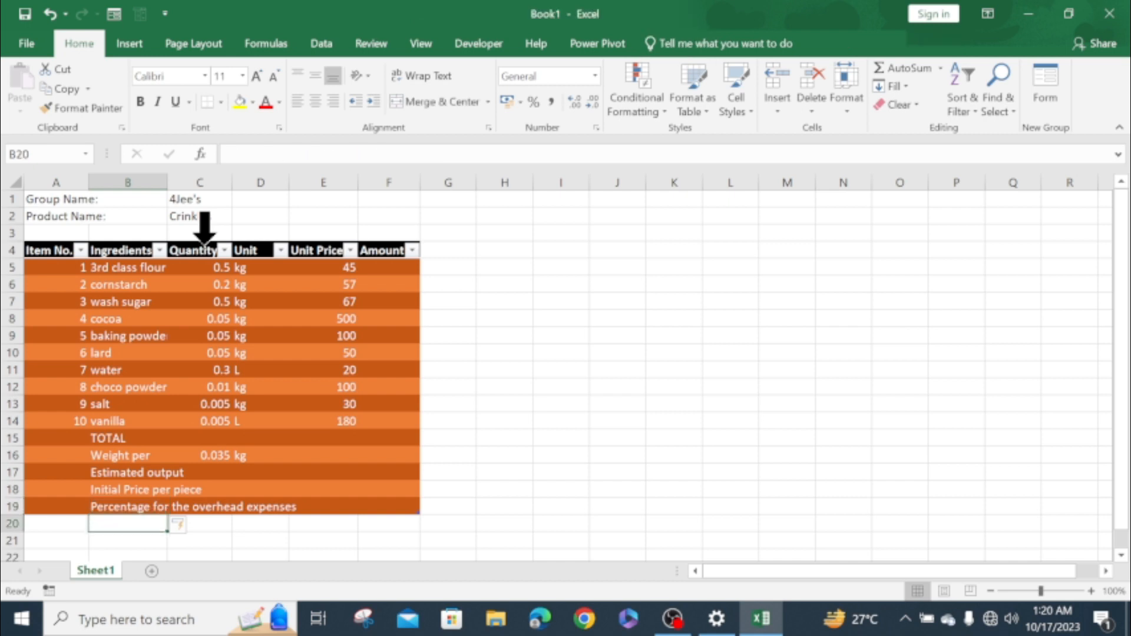
{"action": "type", "text": "Selling Price"}
{"action": "key", "text": "Tab"}
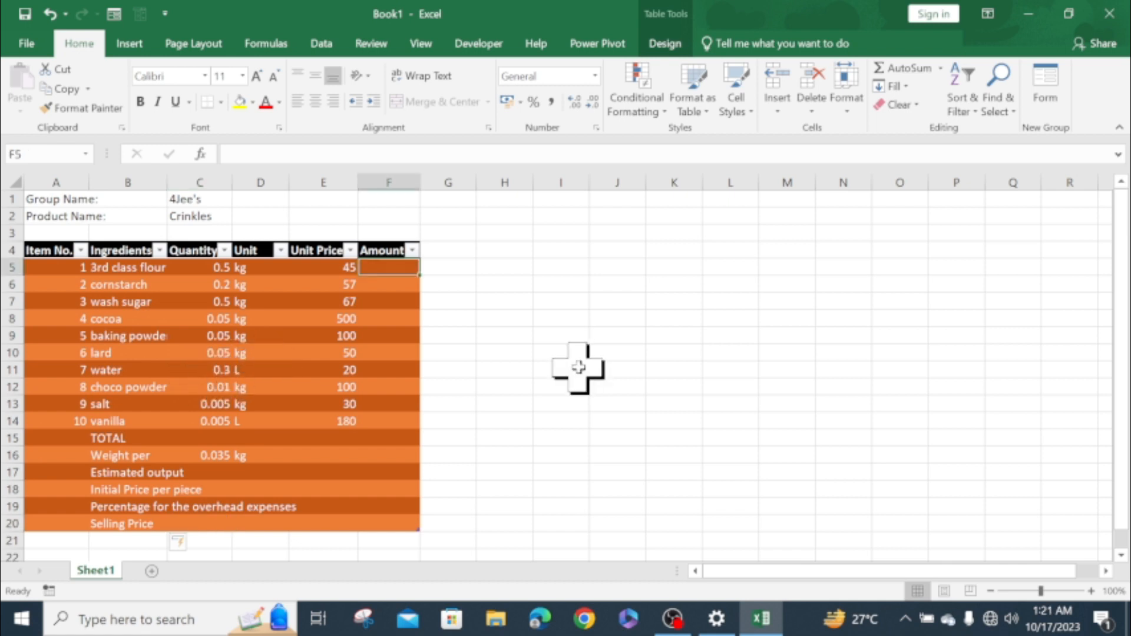
{"action": "type", "text": "="}
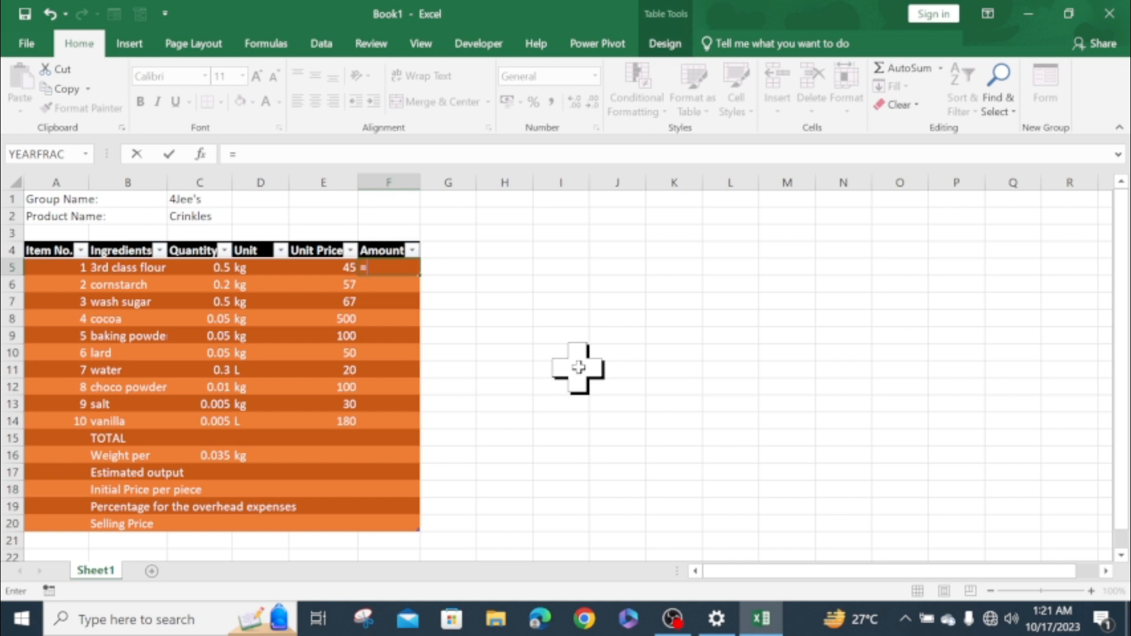
{"action": "key", "text": "Left"}
{"action": "key", "text": "Left"}
{"action": "key", "text": "Left"}
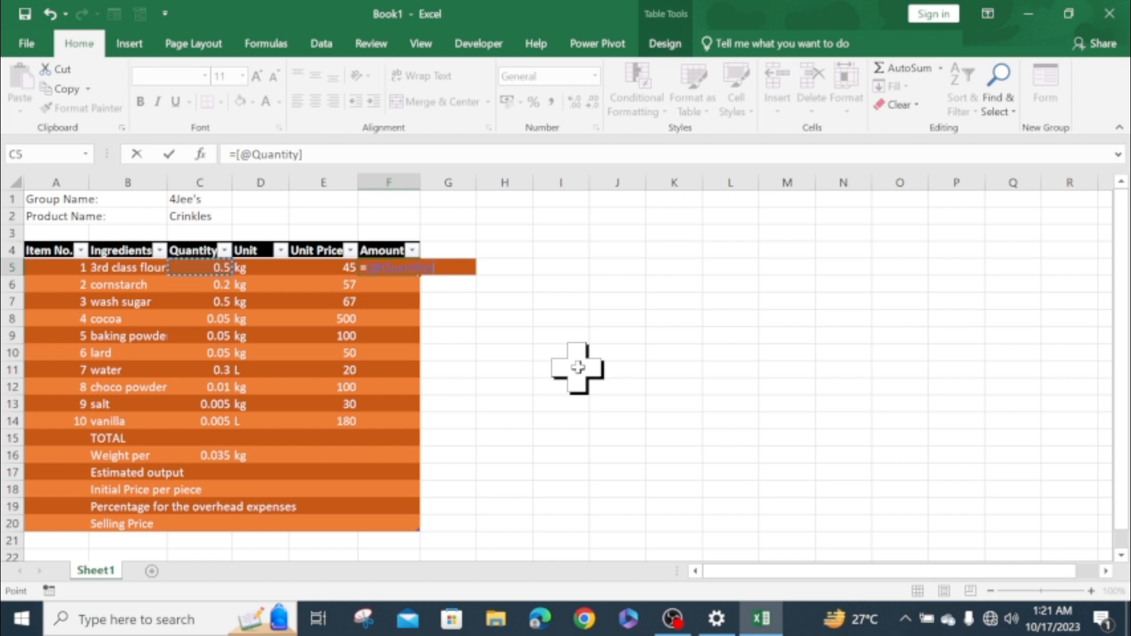
{"action": "type", "text": "*"}
{"action": "key", "text": "Left"}
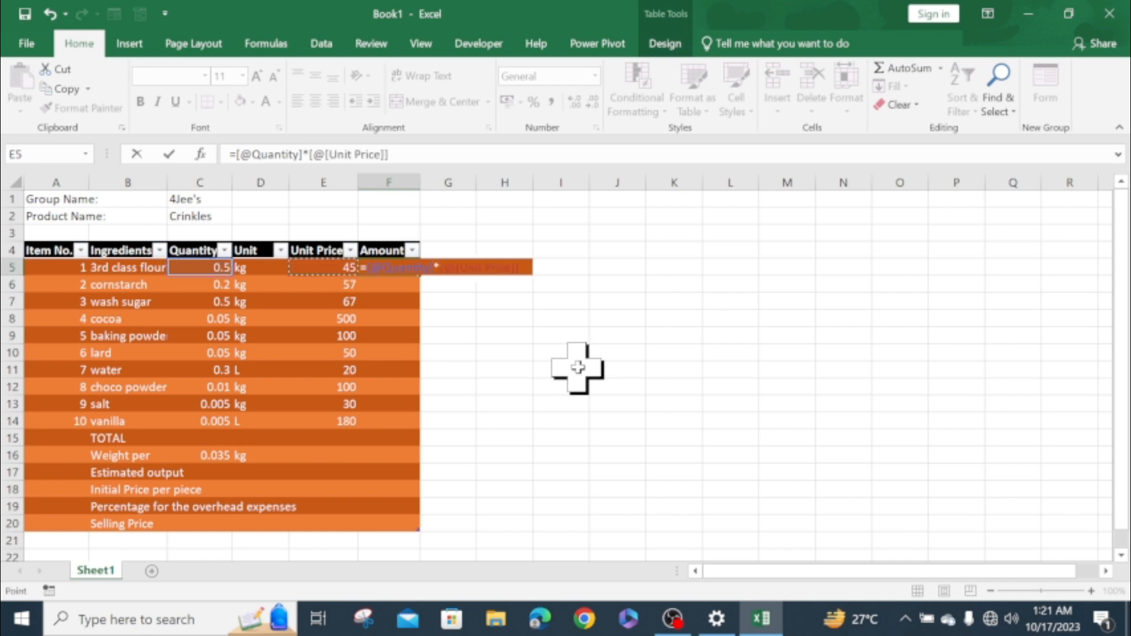
{"action": "key", "text": "Return"}
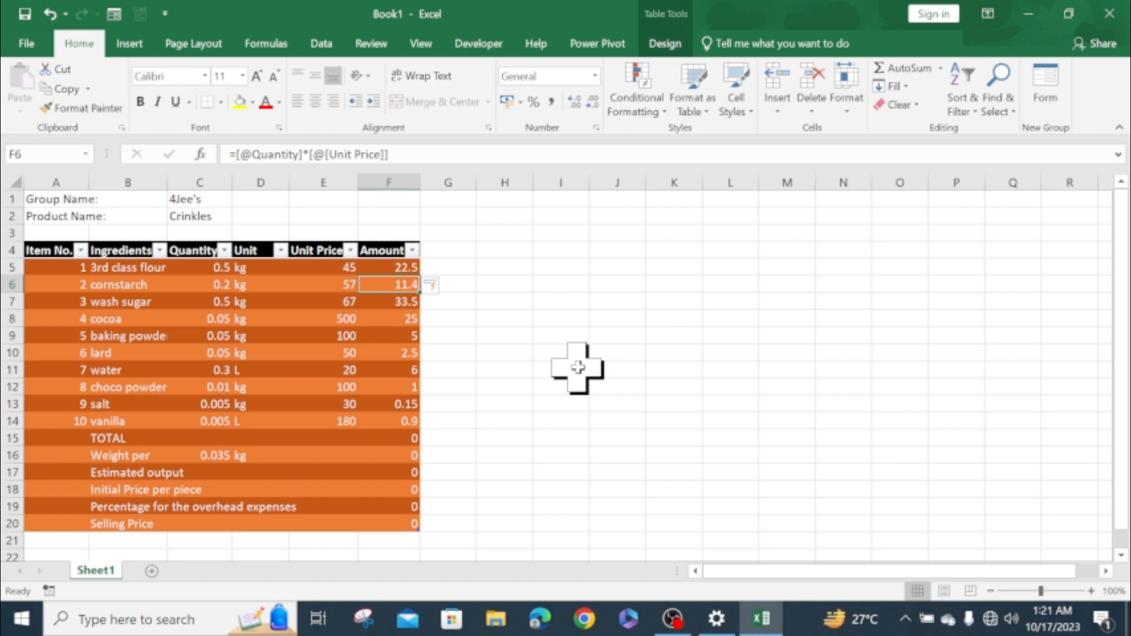
Clear the Amount formulas from the summary rows in F15:F20.
{"action": "key", "text": "Down"}
{"action": "key", "text": "Down"}
{"action": "key", "text": "Down"}
{"action": "key", "text": "Down"}
{"action": "key", "text": "Down"}
{"action": "key", "text": "Down"}
{"action": "key", "text": "Down"}
{"action": "key", "text": "Down"}
{"action": "key", "text": "Down"}
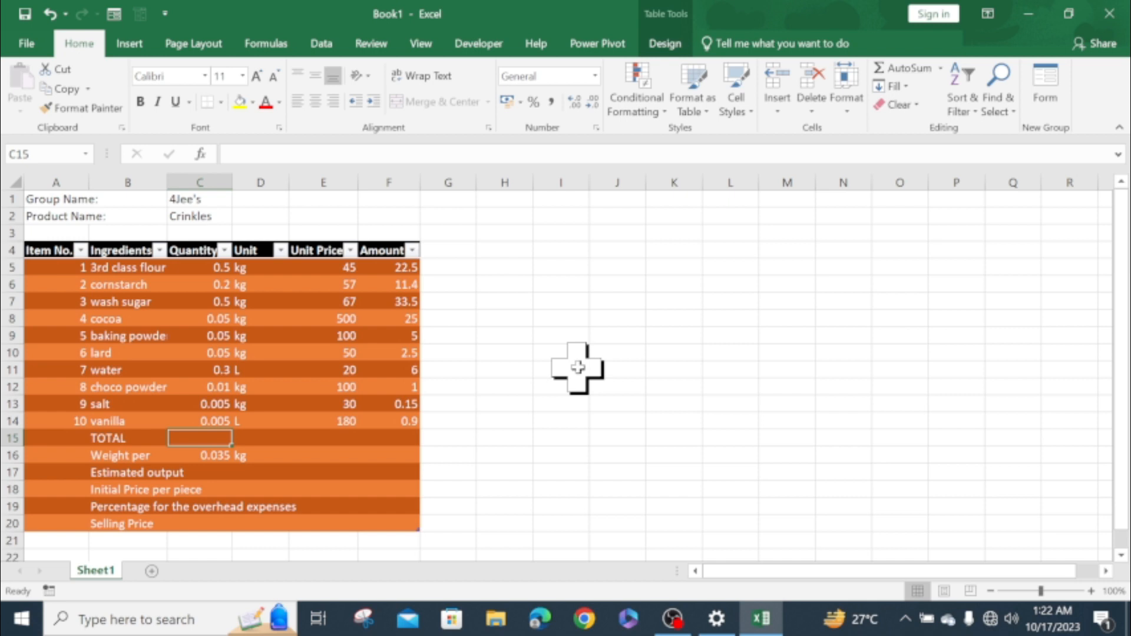
Total the ingredient quantities in C15 with the formula =SUM(C5:C14).
{"action": "type", "text": "=sum("}
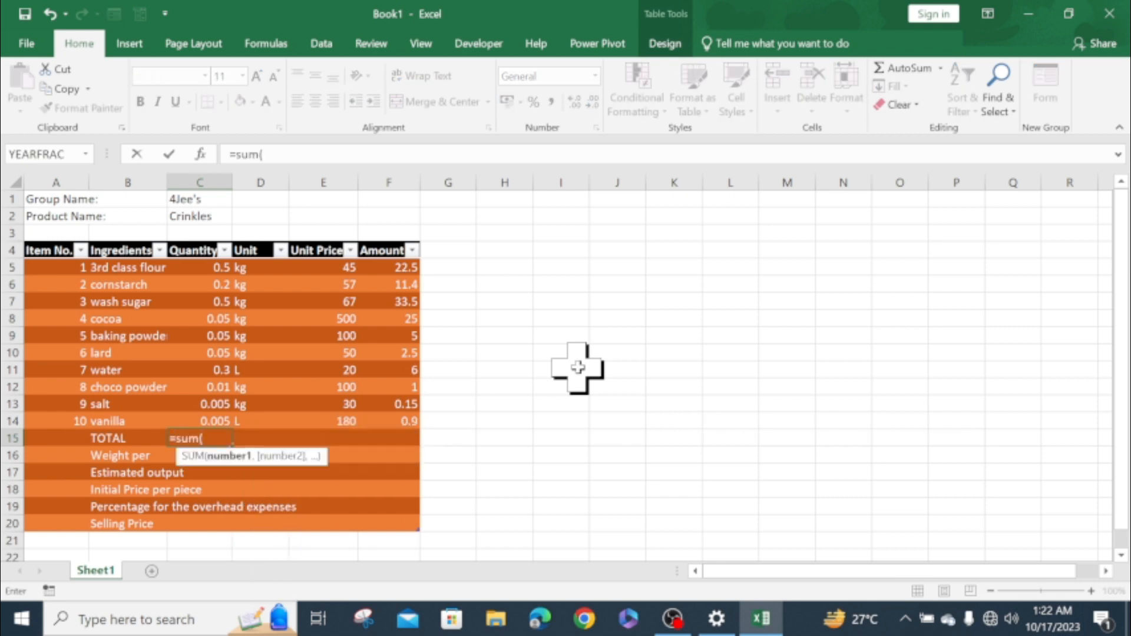
{"action": "key", "text": "Up"}
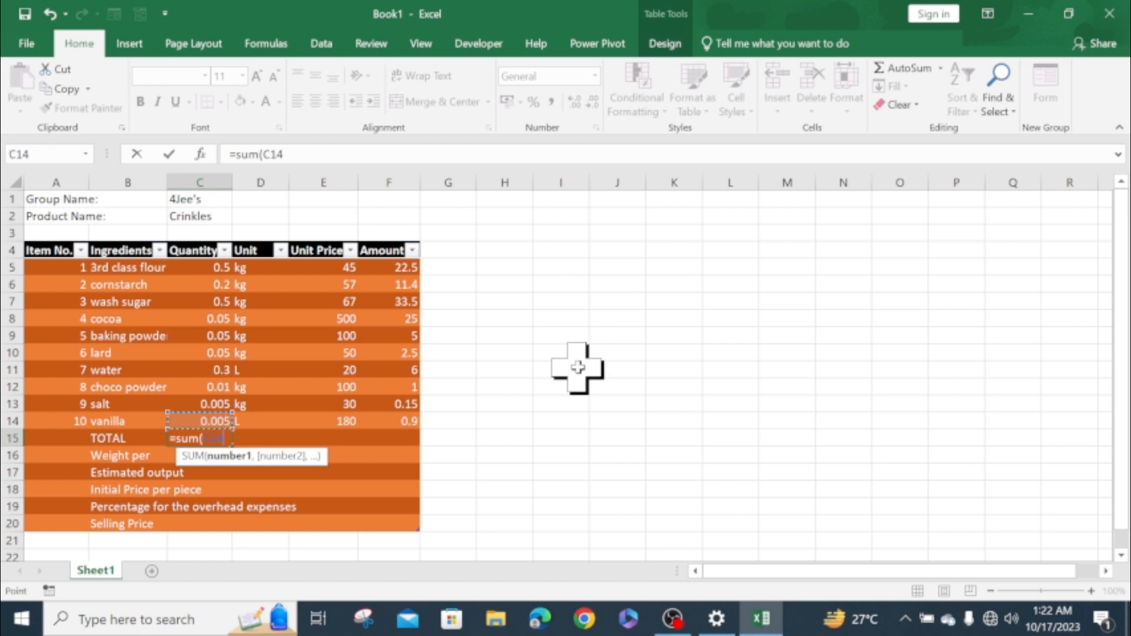
{"action": "key", "text": "F8"}
{"action": "key", "text": "Up"}
{"action": "key", "text": "Up"}
{"action": "key", "text": "Up"}
{"action": "key", "text": "Up"}
{"action": "key", "text": "Up"}
{"action": "key", "text": "Up"}
{"action": "key", "text": "Up"}
{"action": "key", "text": "Up"}
{"action": "key", "text": "Up"}
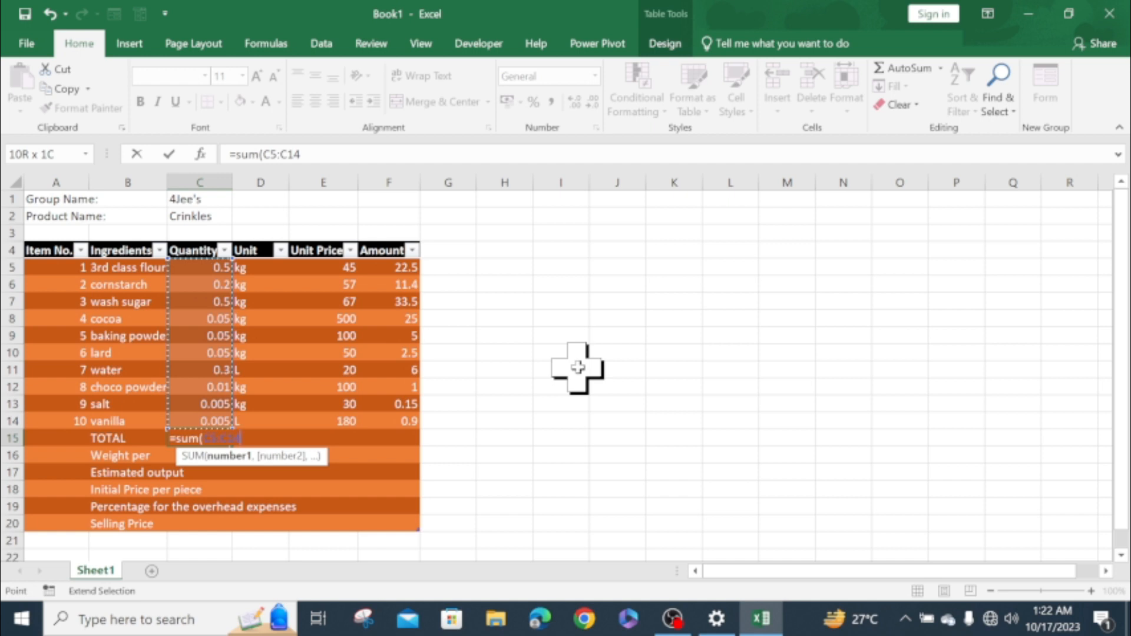
{"action": "type", "text": ")"}
{"action": "key", "text": "Return"}
{"action": "key", "text": "Up"}
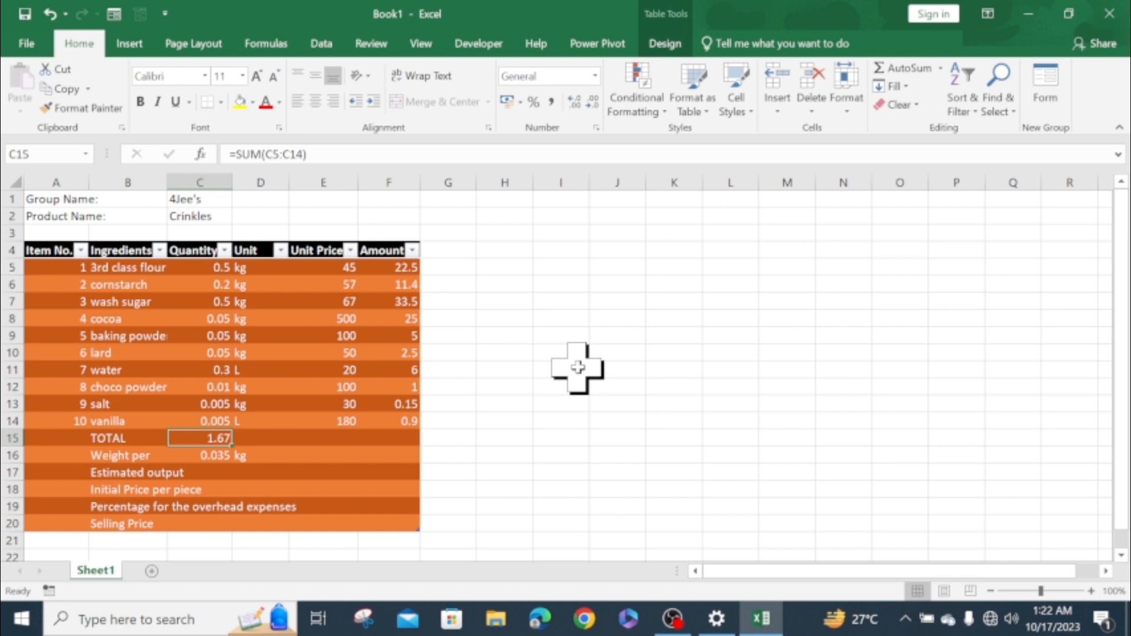
Enter kg as the unit of the TOTAL row in D15.
{"action": "key", "text": "Right"}
{"action": "type", "text": "kg"}
{"action": "key", "text": "Right"}
Total the ingredient amounts in F15 with the formula =SUM(F5:F14).
{"action": "key", "text": "Right"}
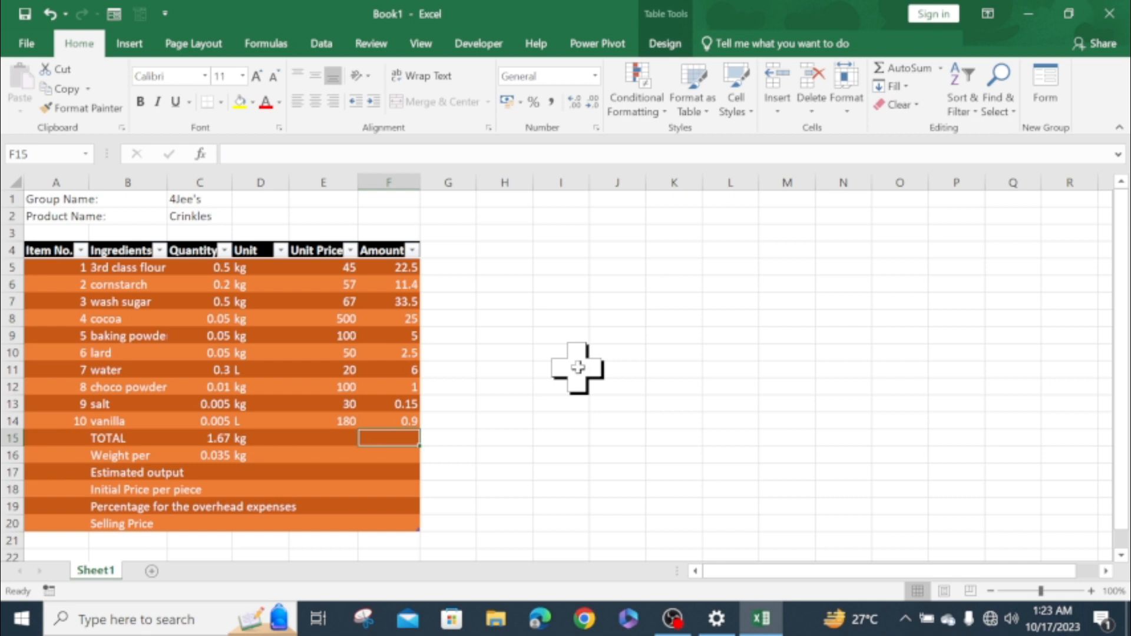
{"action": "type", "text": "="}
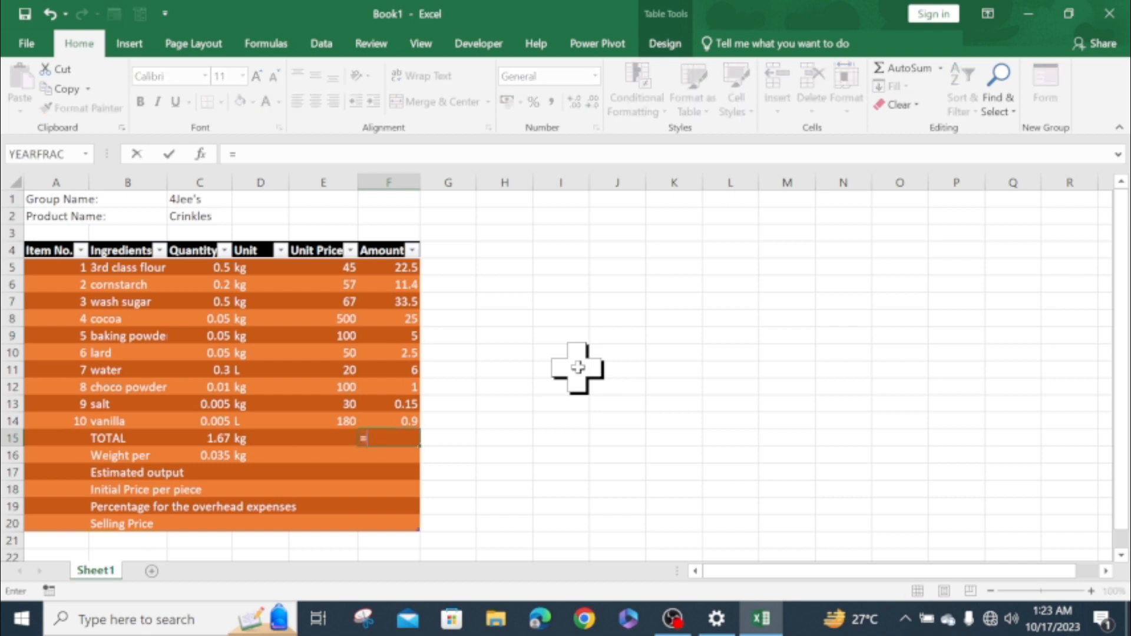
{"action": "type", "text": "sum("}
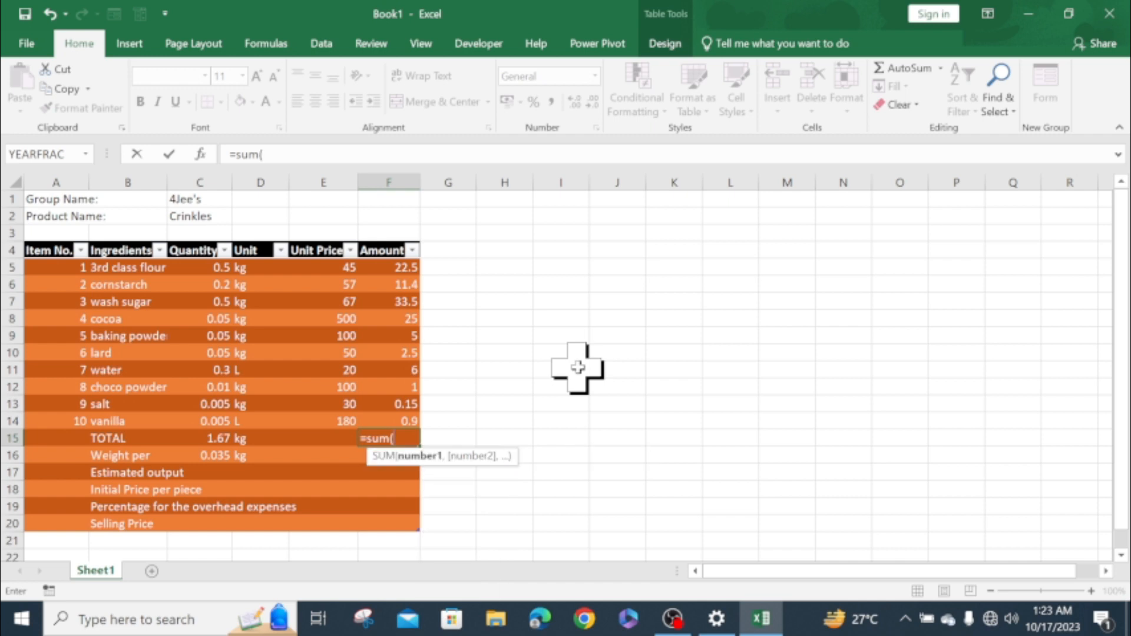
{"action": "key", "text": "Up"}
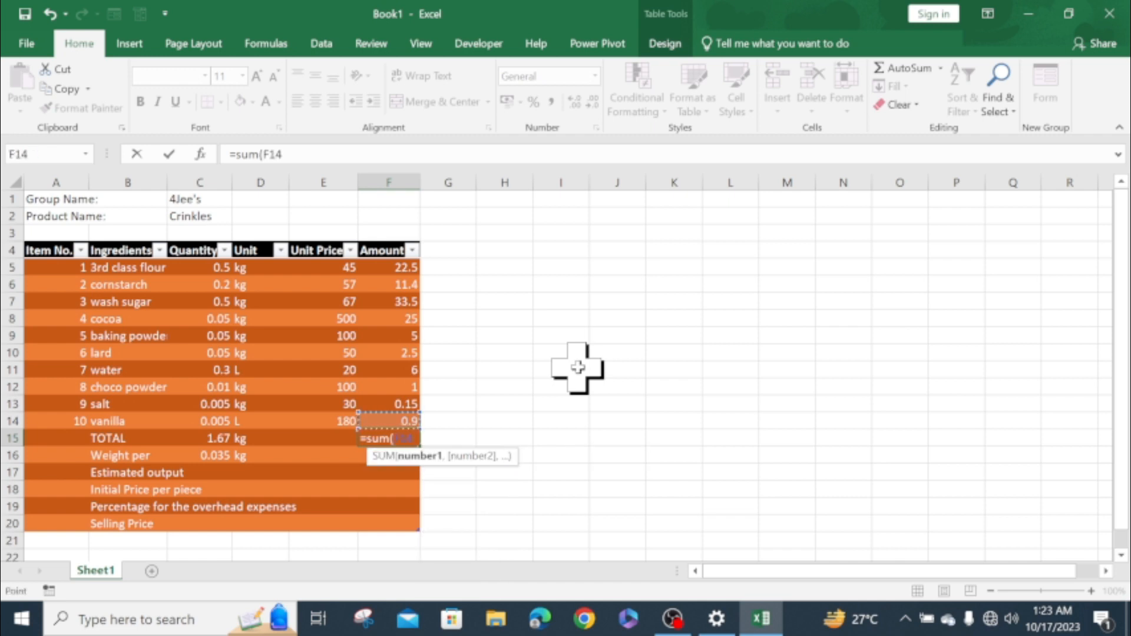
{"action": "key", "text": "F8"}
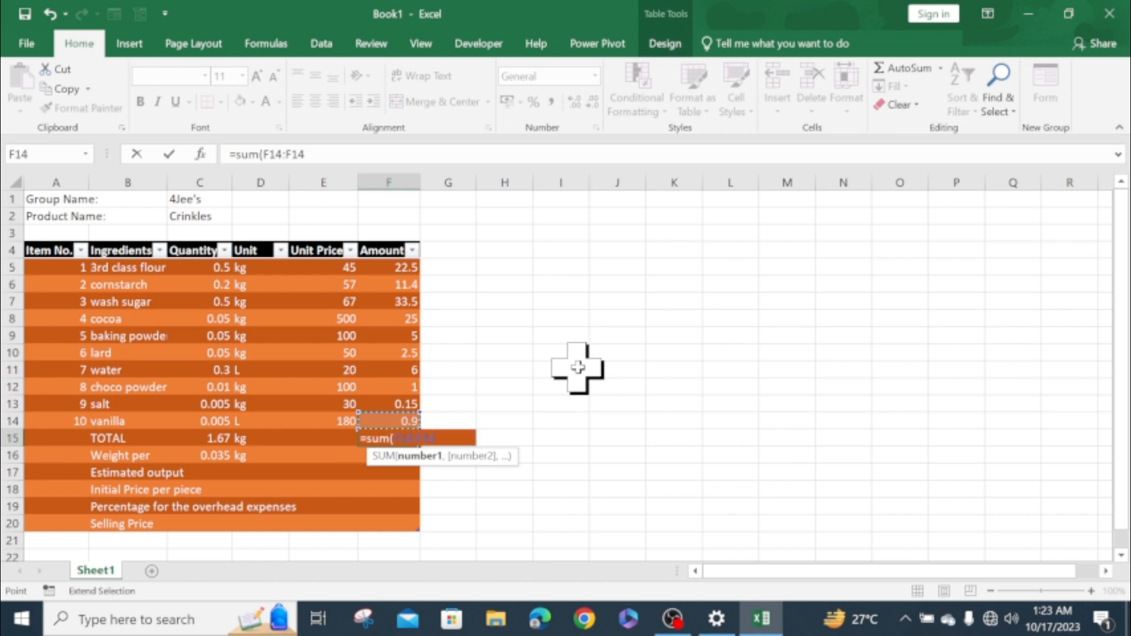
{"action": "key", "text": "Up"}
{"action": "key", "text": "Up"}
{"action": "key", "text": "Up"}
{"action": "key", "text": "Up"}
{"action": "key", "text": "Up"}
{"action": "key", "text": "Up"}
{"action": "key", "text": "Up"}
{"action": "key", "text": "Up"}
{"action": "key", "text": "Up"}
{"action": "type", "text": ")"}
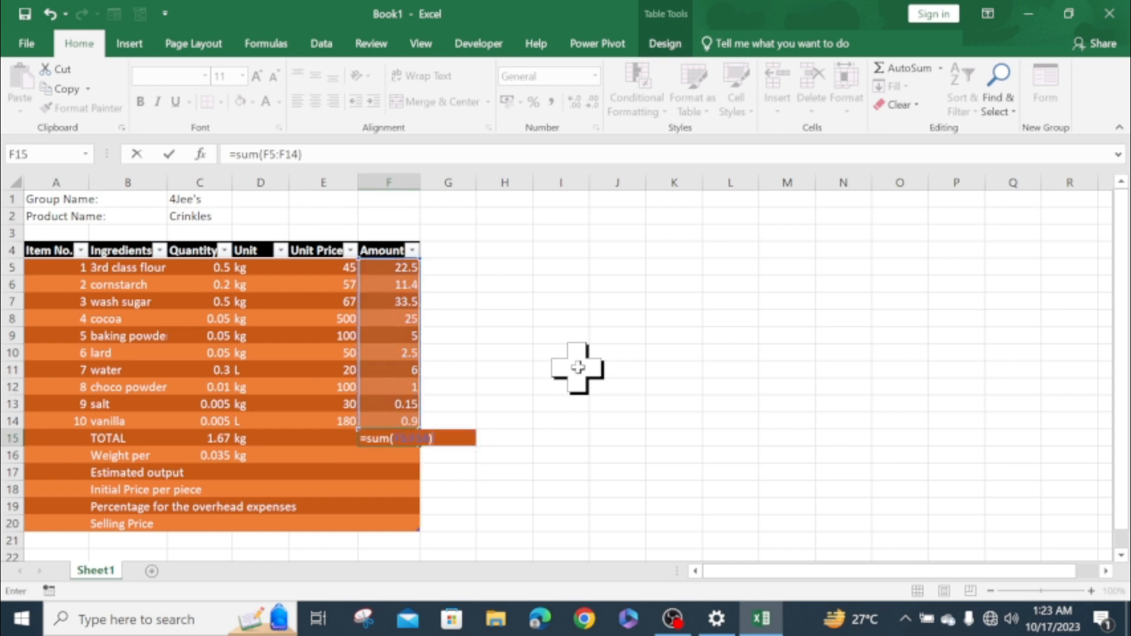
{"action": "key", "text": "Return"}
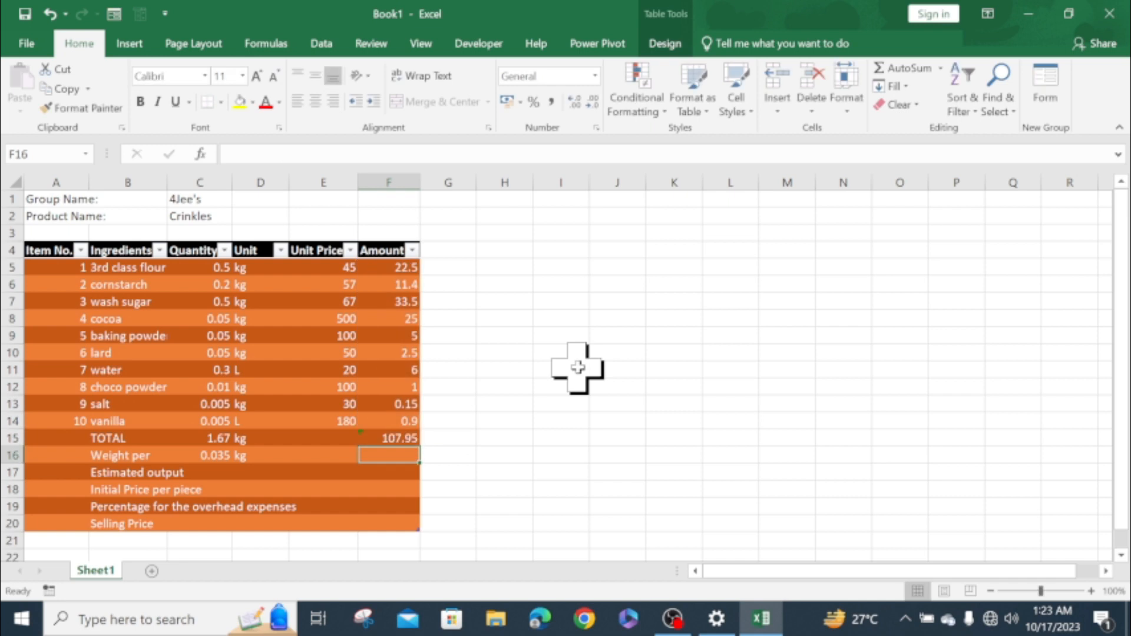
{"action": "key", "text": "Up"}
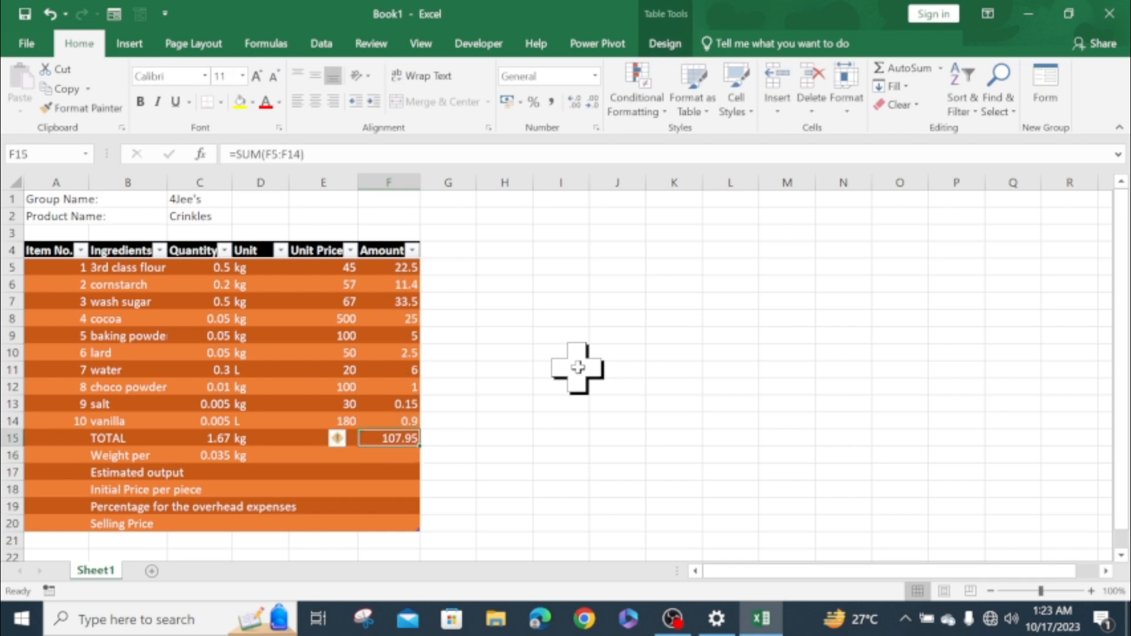
Examine the quantity cells for Estimated output, TOTAL and Weight per in C15:C17.
{"action": "key", "text": "Down"}
{"action": "key", "text": "Down"}
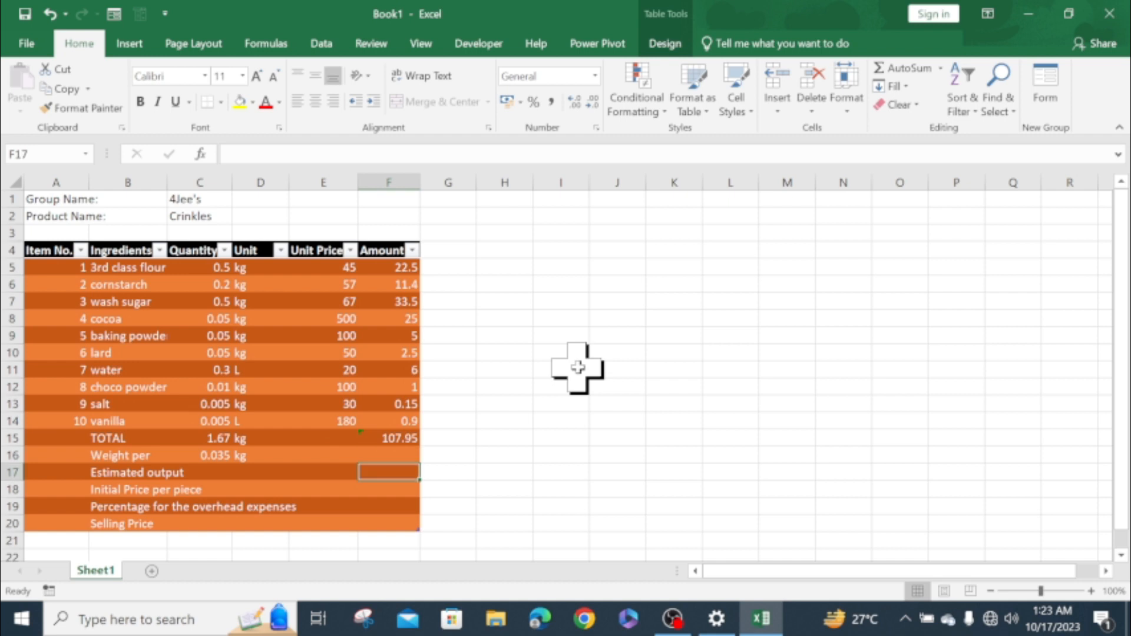
{"action": "key", "text": "Left"}
{"action": "key", "text": "Left"}
{"action": "key", "text": "Left"}
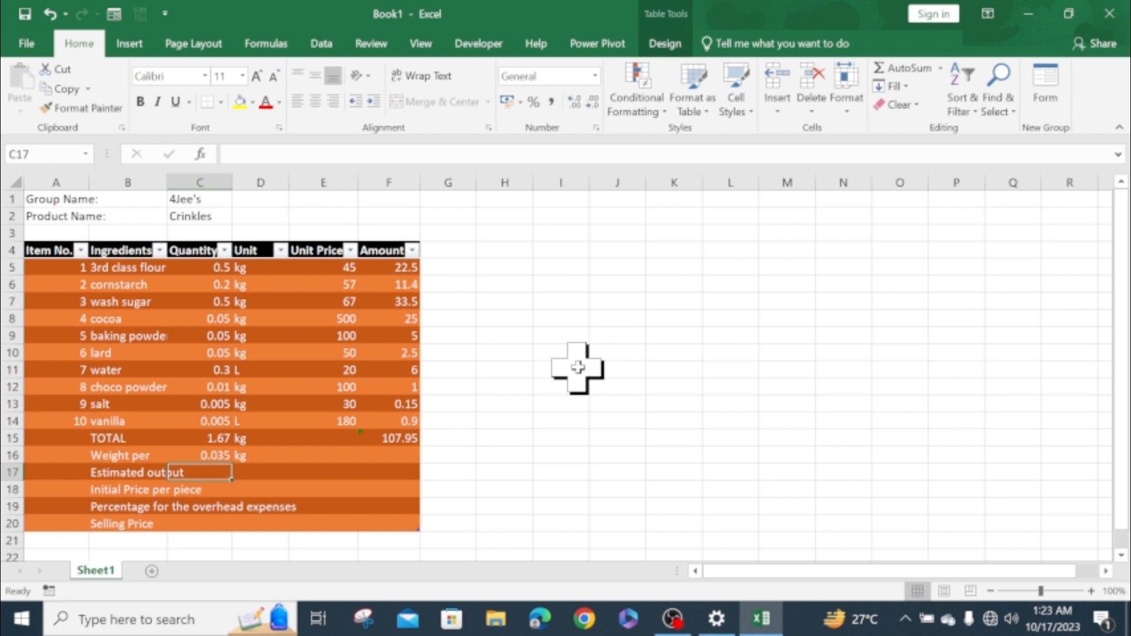
{"action": "key", "text": "Up"}
{"action": "key", "text": "Up"}
{"action": "key", "text": "Down"}
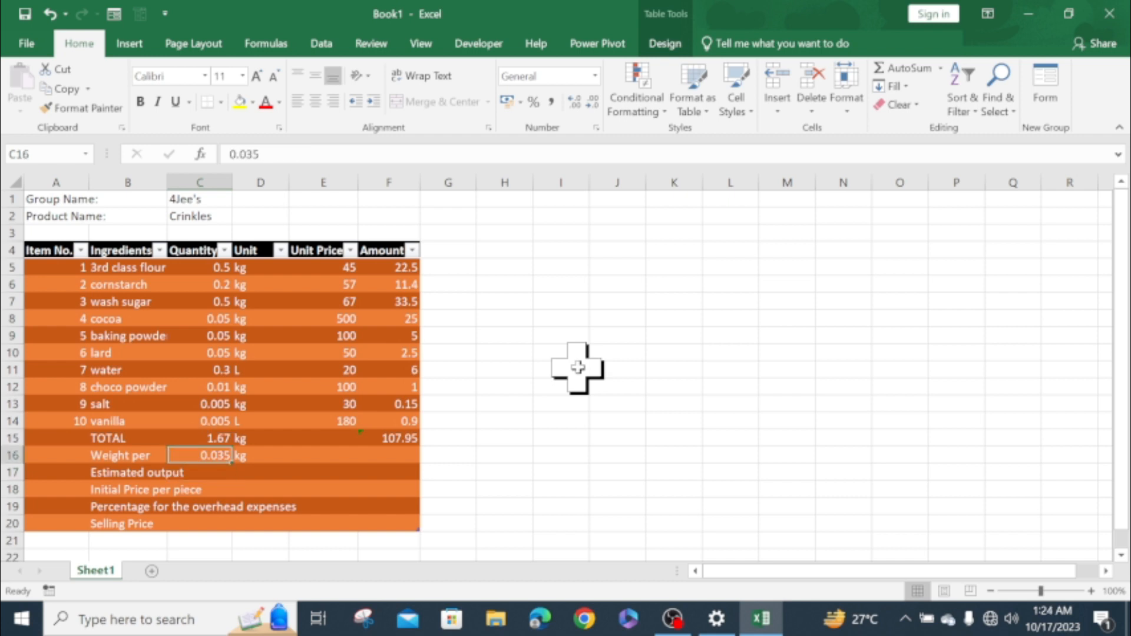
Calculate the Estimated output in C17 with the formula =C15/C16 and enter pieces as its unit in D17.
{"action": "key", "text": "Down"}
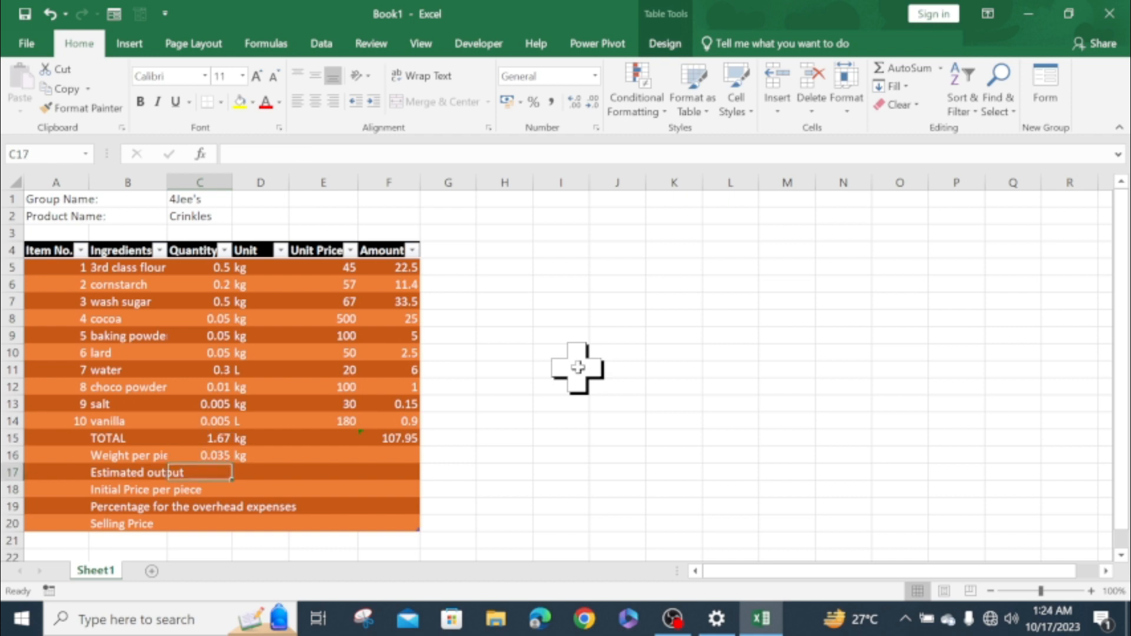
{"action": "type", "text": "="}
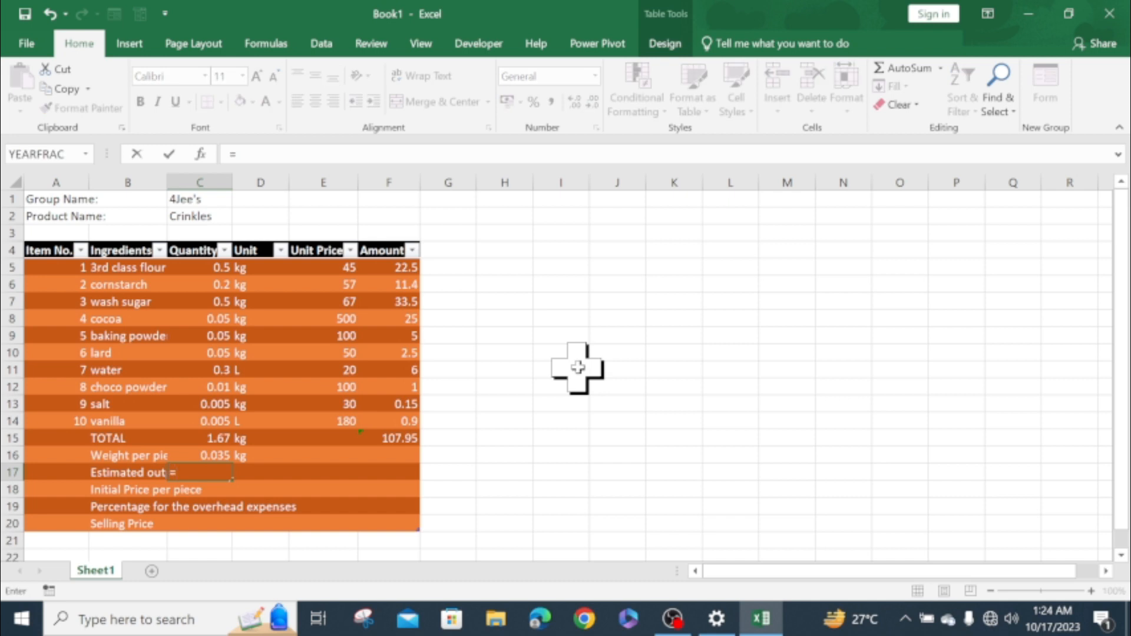
{"action": "key", "text": "Up"}
{"action": "key", "text": "Up"}
{"action": "type", "text": "/"}
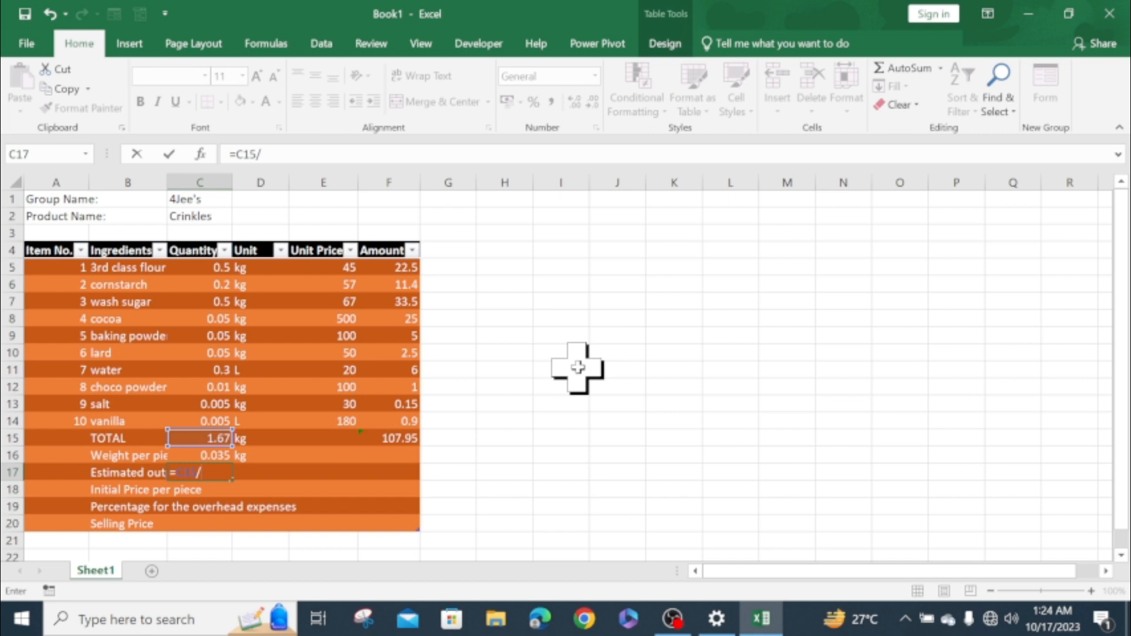
{"action": "key", "text": "Up"}
{"action": "key", "text": "Return"}
{"action": "key", "text": "Up"}
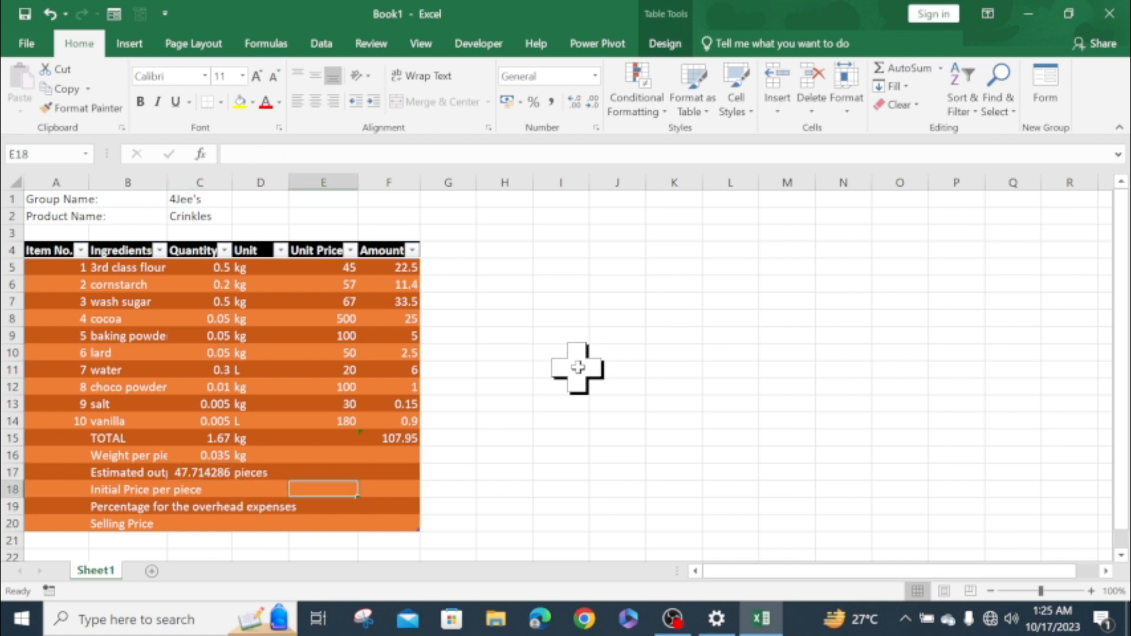
Calculate the Initial Price per piece in F18 with the formula =F15/C17.
{"action": "key", "text": "Right"}
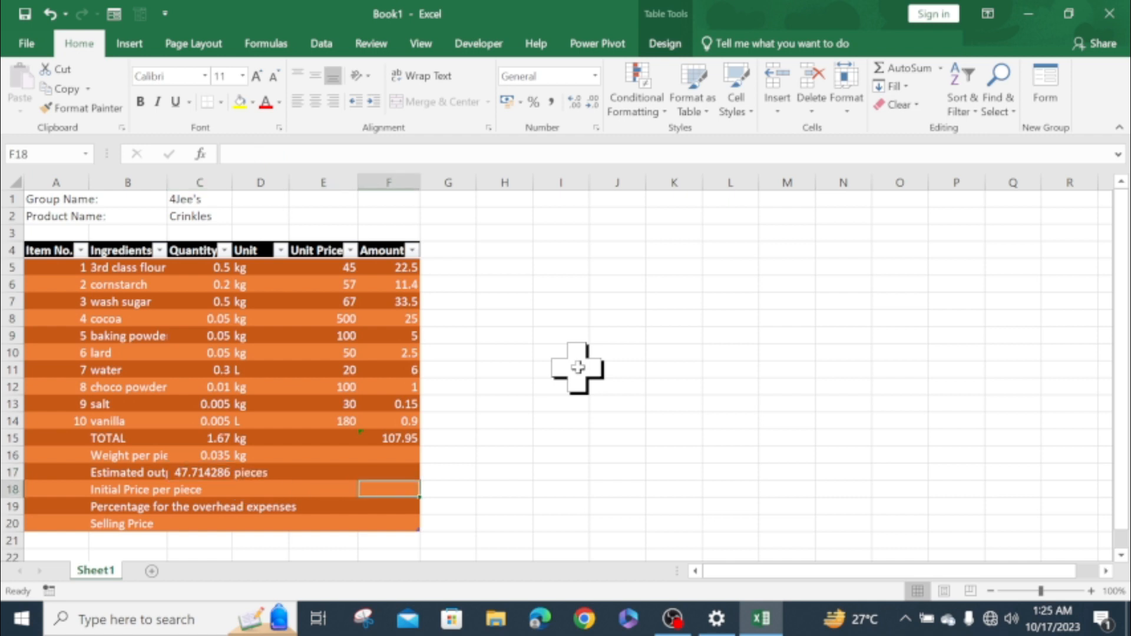
{"action": "type", "text": "="}
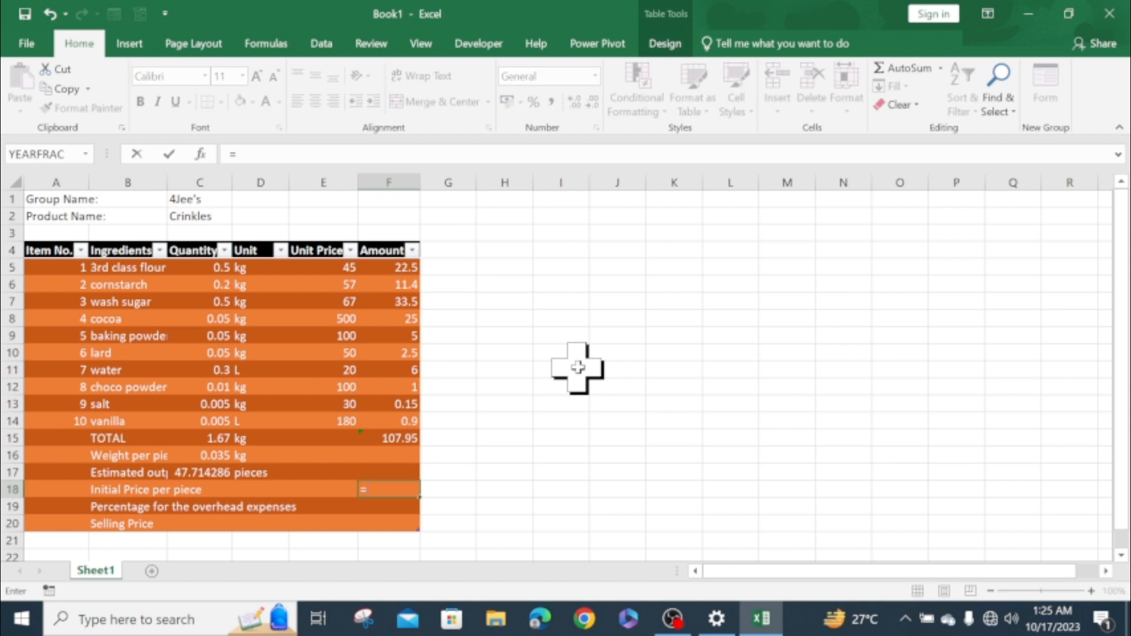
{"action": "key", "text": "Up"}
{"action": "key", "text": "Up"}
{"action": "key", "text": "Up"}
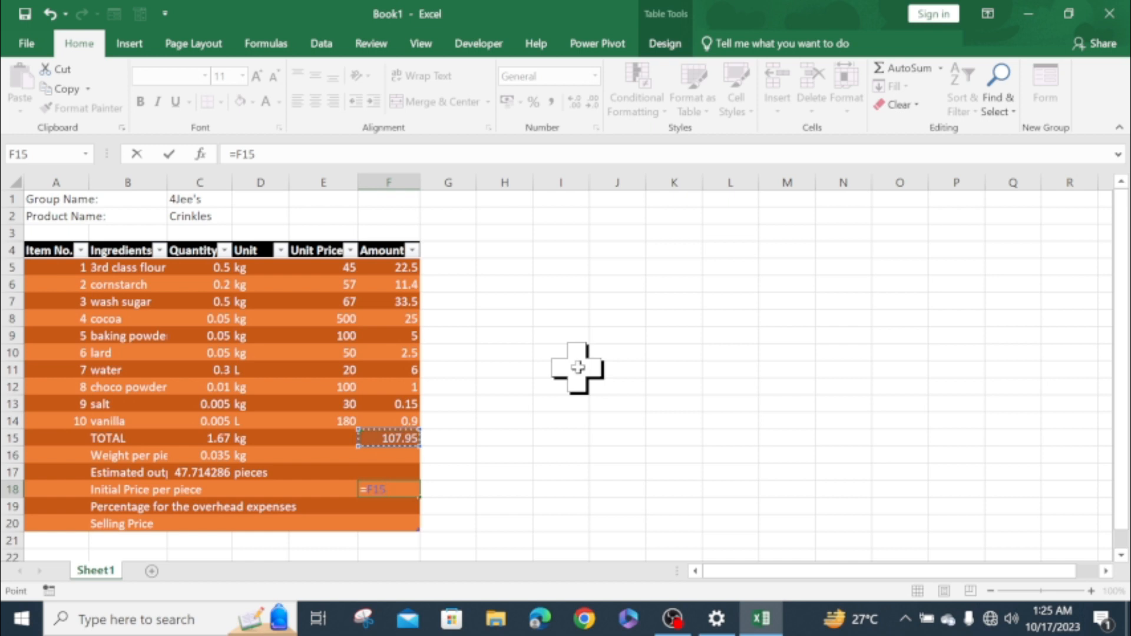
{"action": "type", "text": "/"}
{"action": "key", "text": "Left"}
{"action": "key", "text": "Left"}
{"action": "key", "text": "Left"}
{"action": "key", "text": "Up"}
{"action": "key", "text": "Return"}
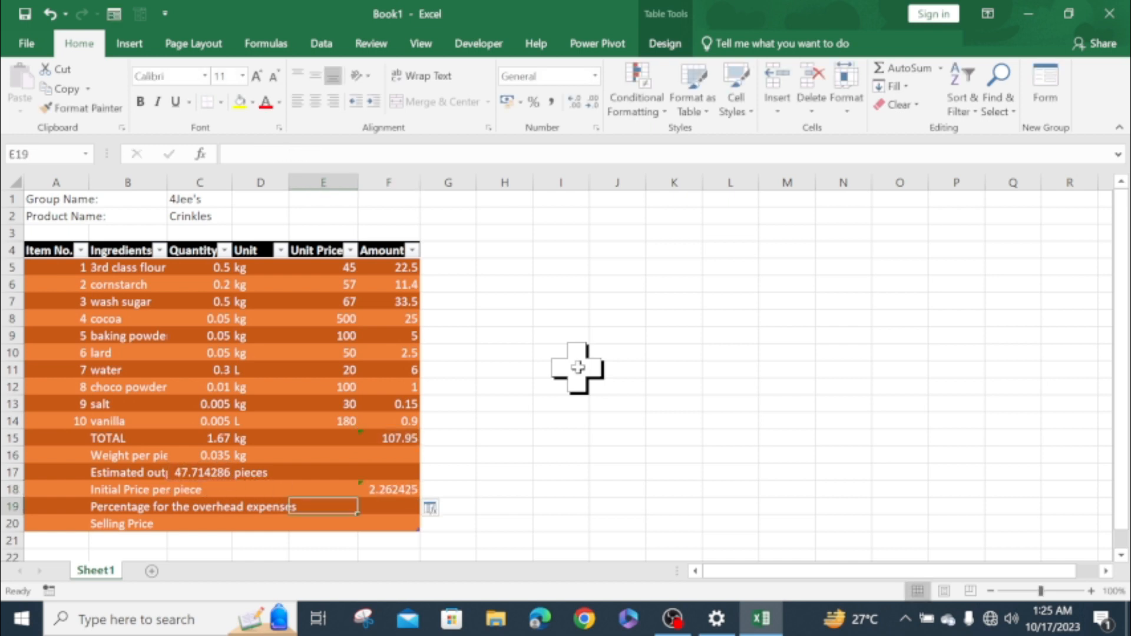
Set the percentage for the overhead expenses in F19 to 150% using the Percentage number format.
{"action": "key", "text": "Right"}
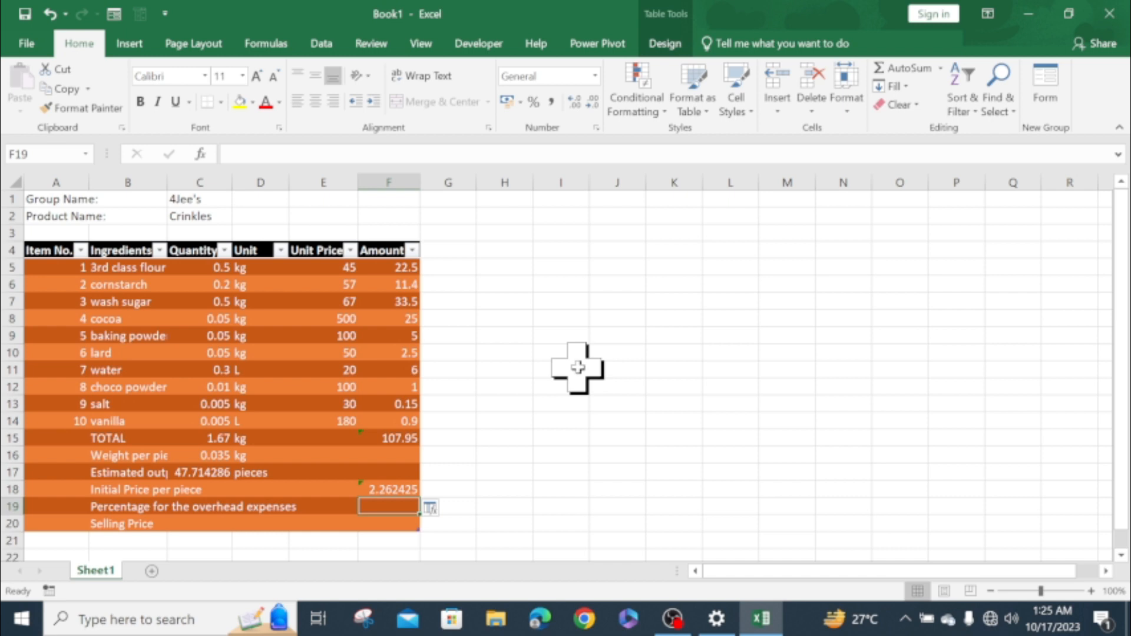
{"action": "key", "text": "Up"}
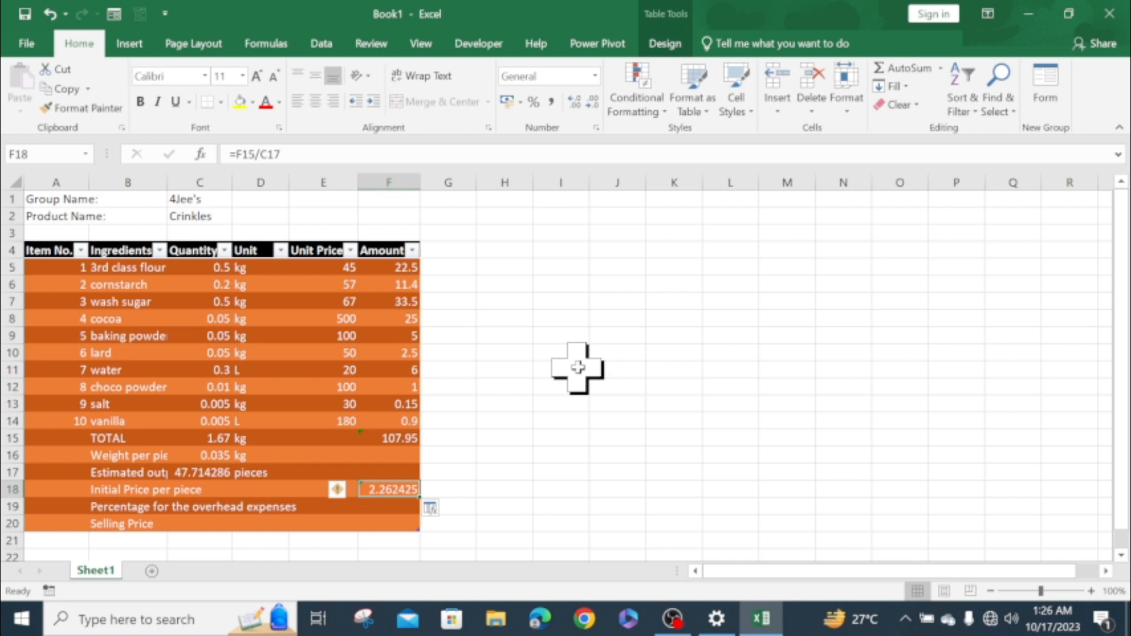
{"action": "key", "text": "Down"}
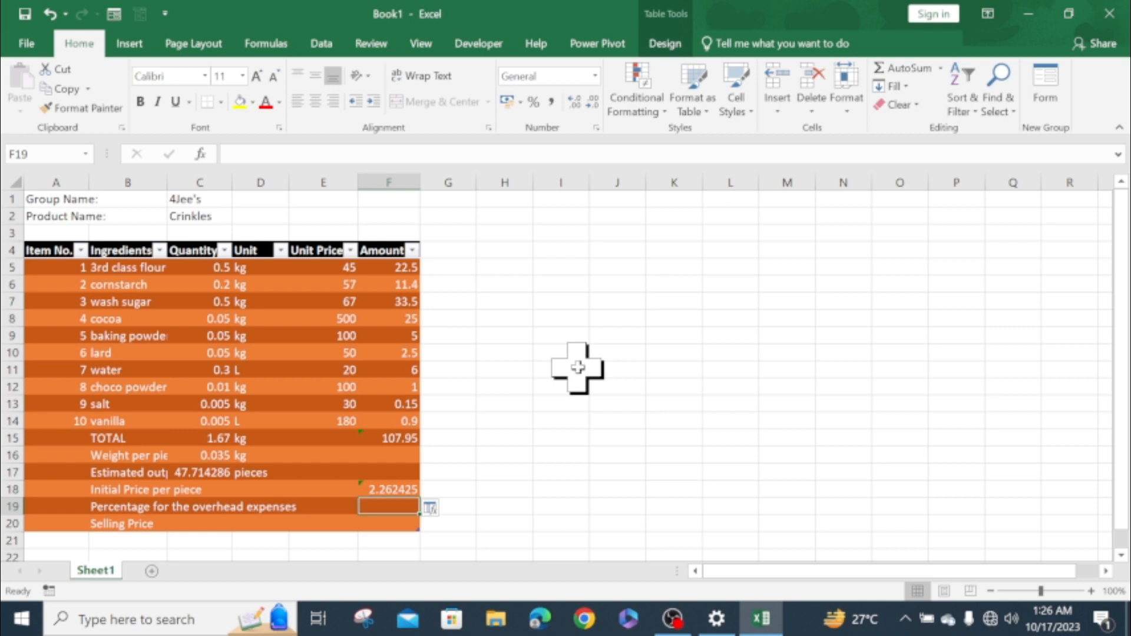
{"action": "type", "text": "150"}
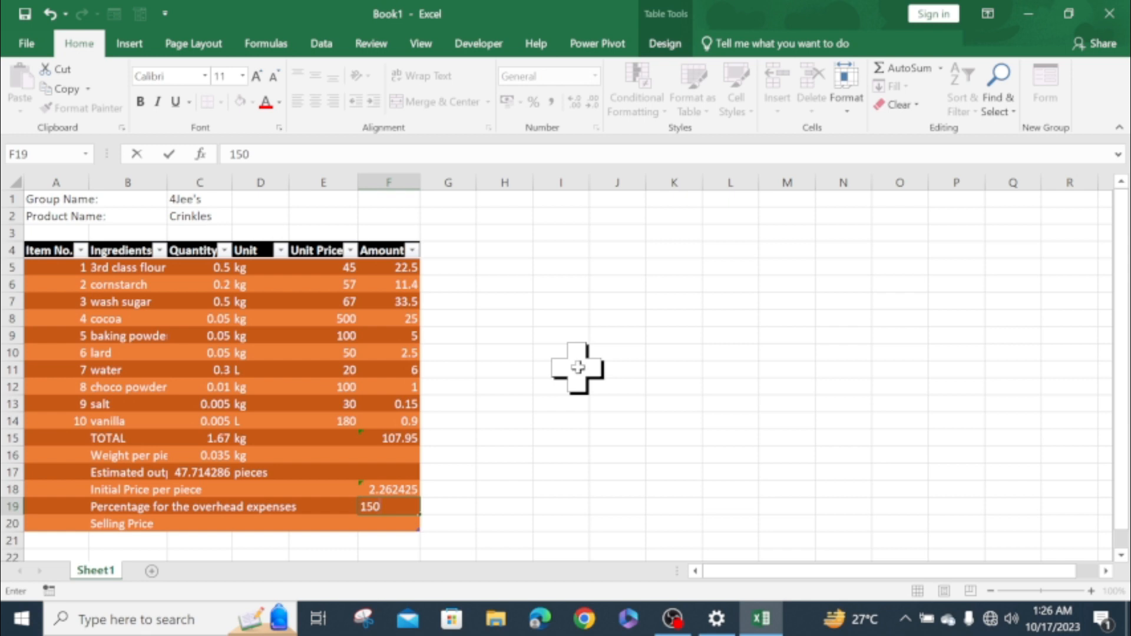
{"action": "key", "text": "ctrl+Return"}
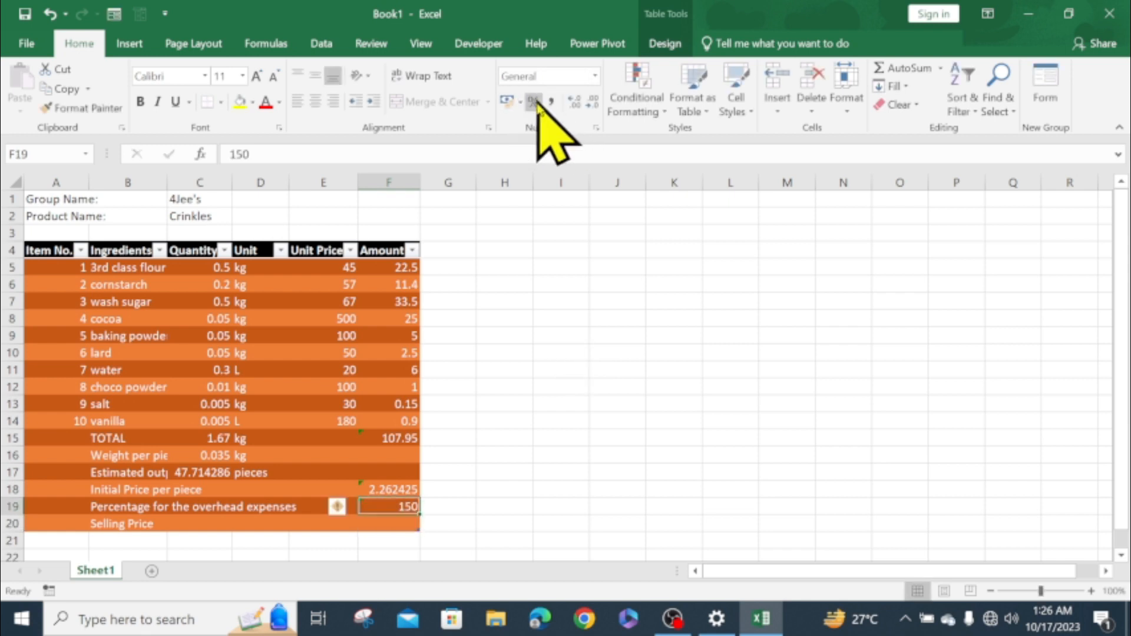
{"action": "left_click", "coordinate": [595, 75]}
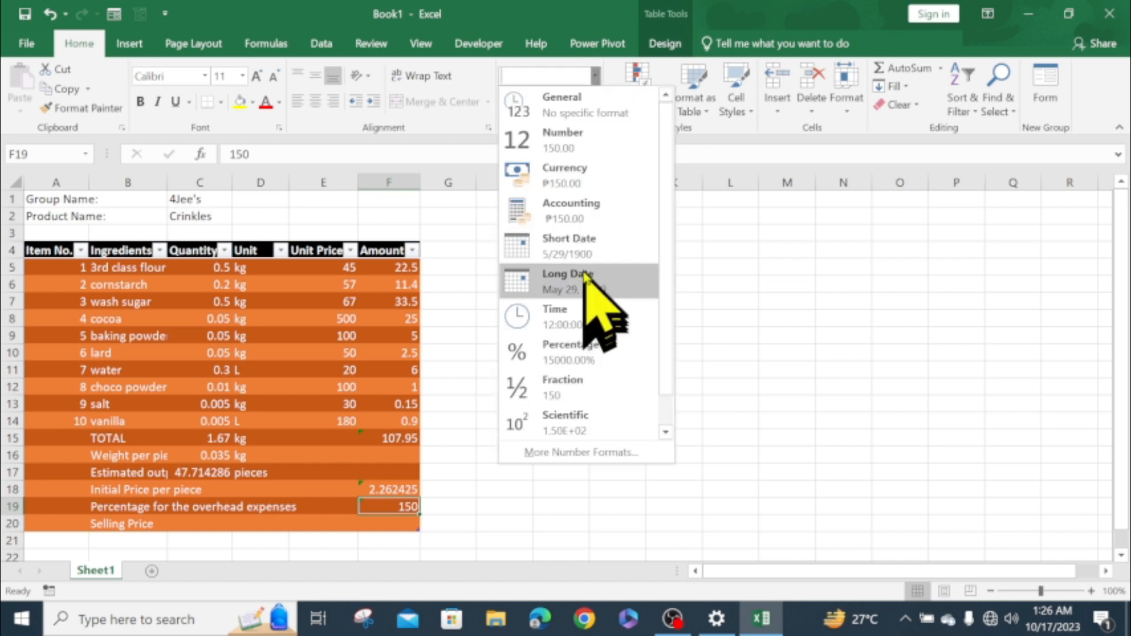
{"action": "left_click", "coordinate": [590, 353]}
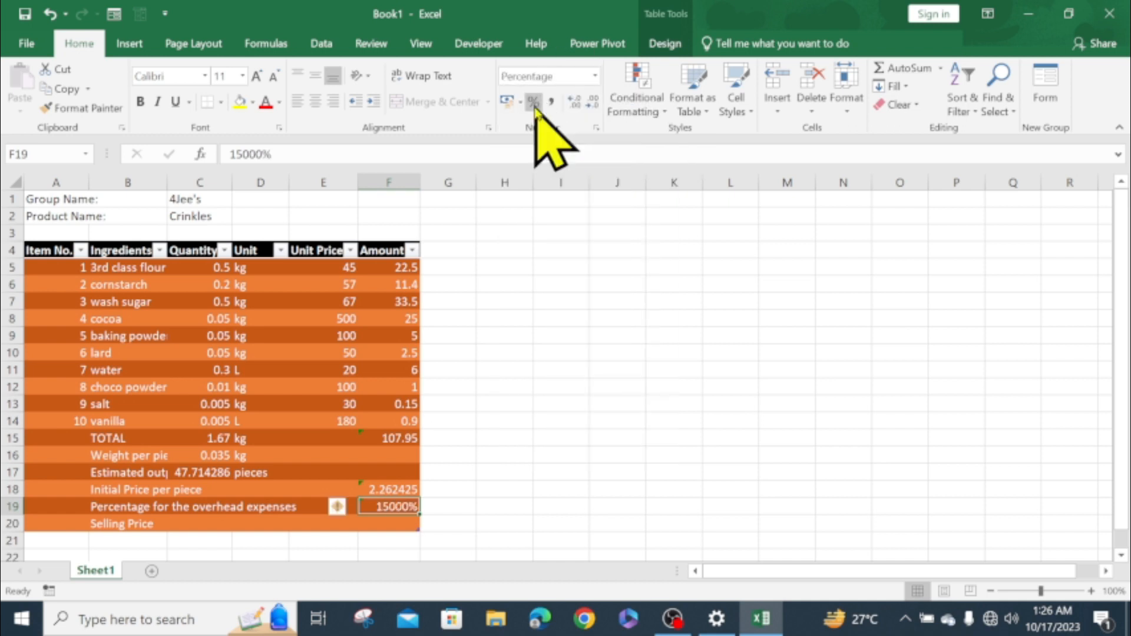
{"action": "type", "text": "1"}
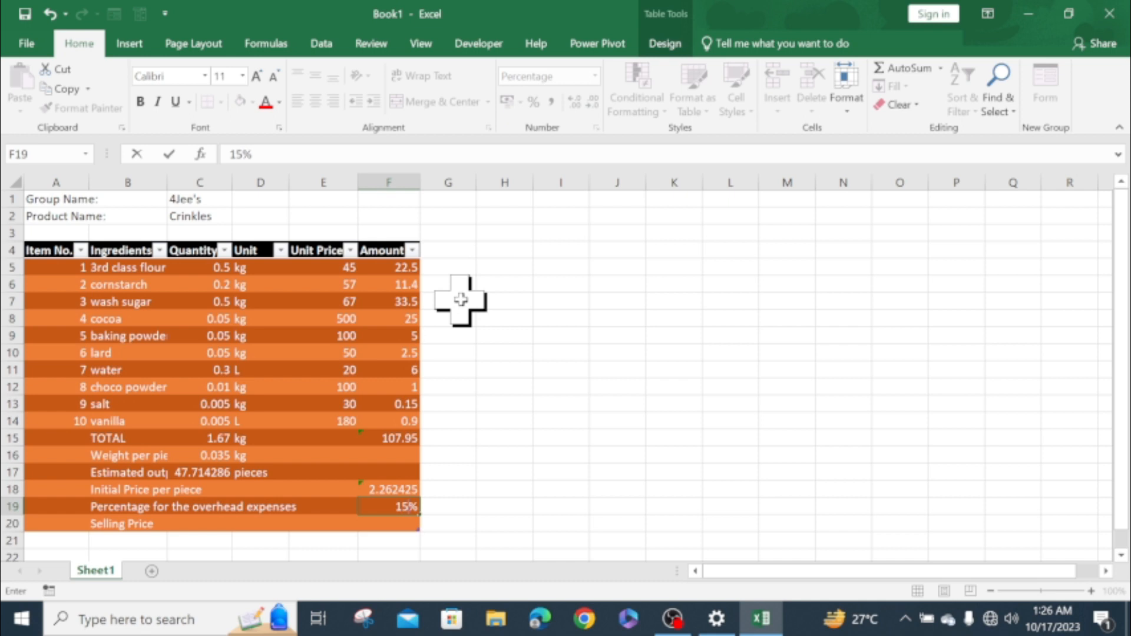
{"action": "key", "text": "Return"}
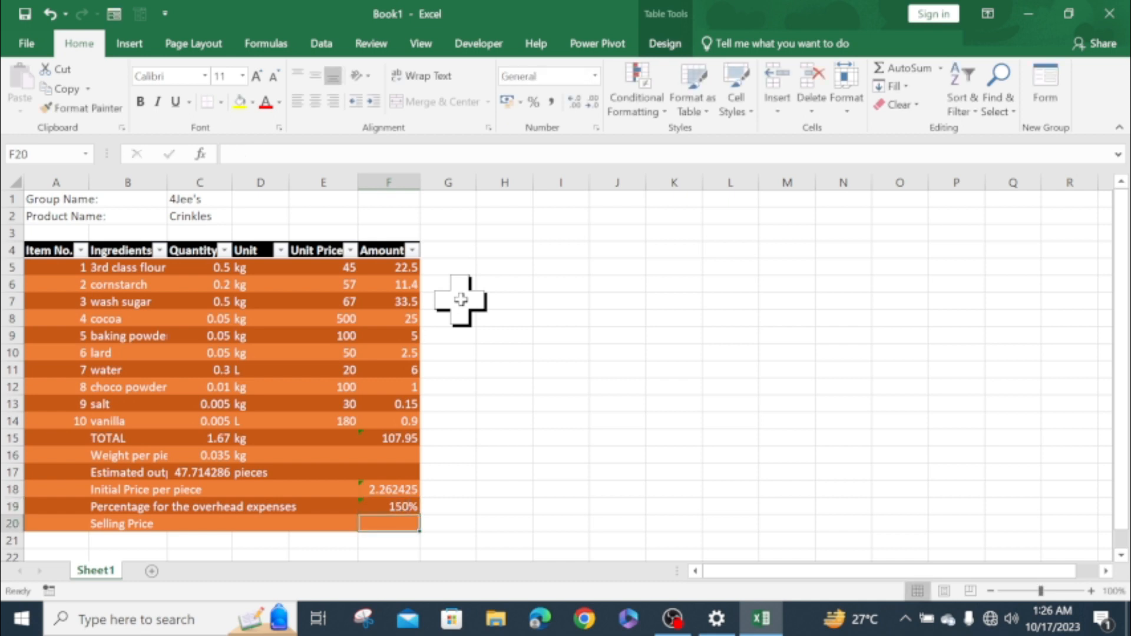
Calculate the Selling Price in F20 with the formula =F18*F19.
{"action": "type", "text": "="}
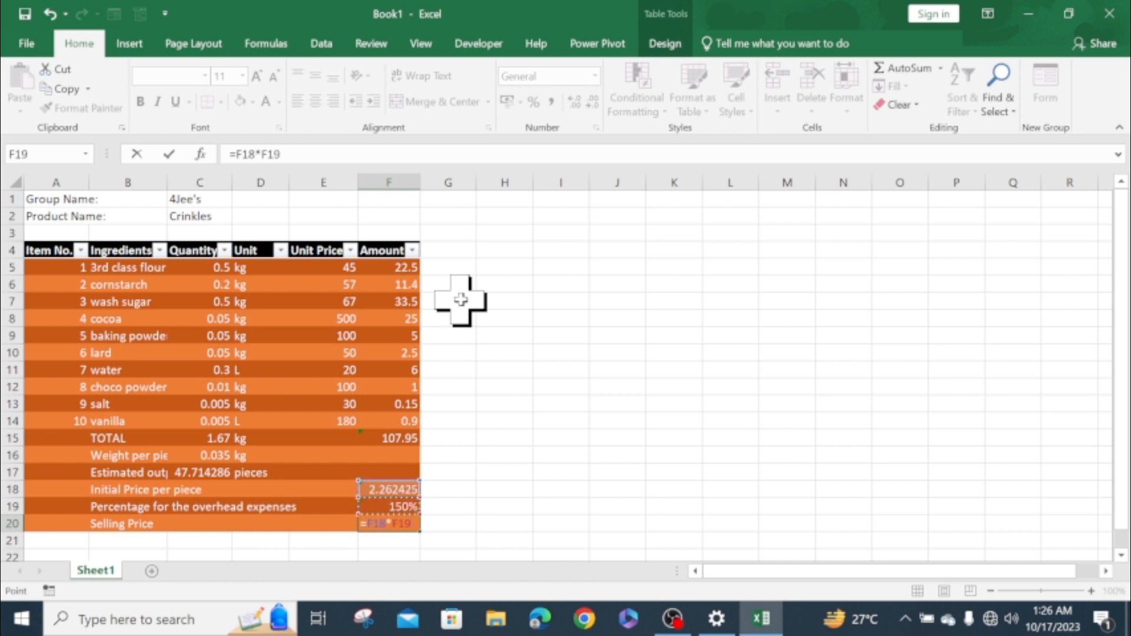
{"action": "key", "text": "ctrl+Return"}
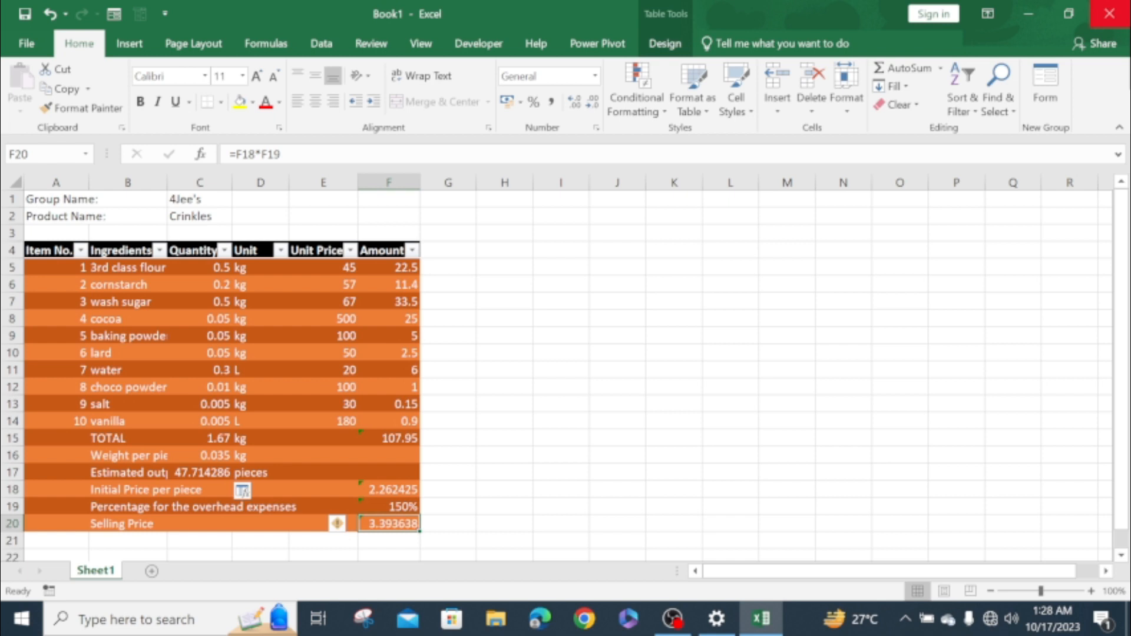
{"action": "key", "text": "Up"}
{"action": "key", "text": "Up"}
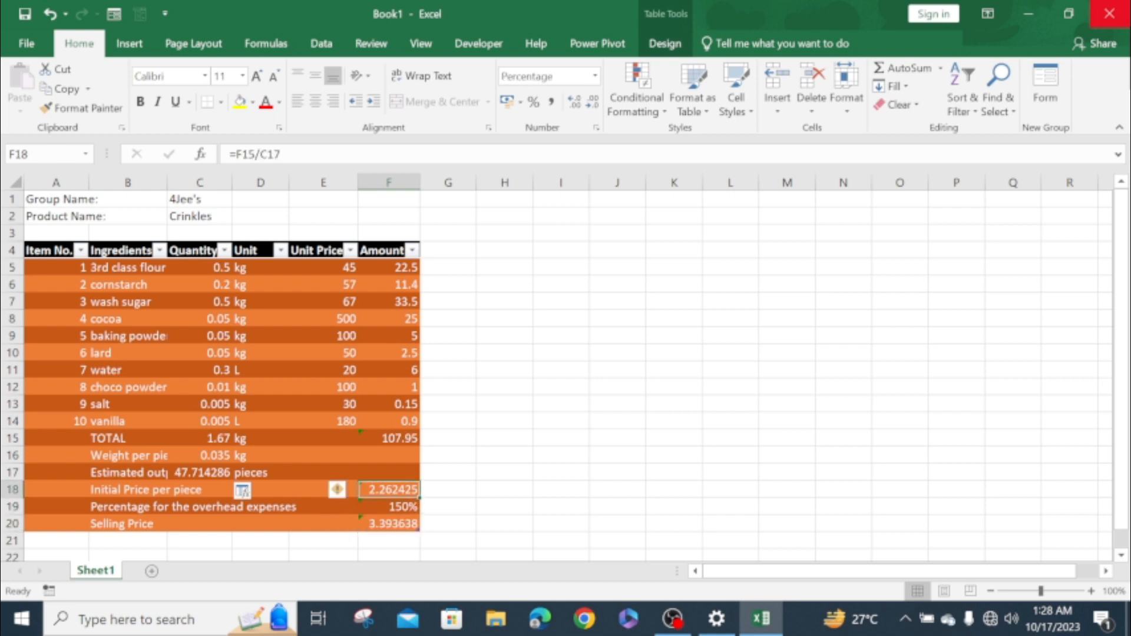
{"action": "key", "text": "Down"}
{"action": "key", "text": "Down"}
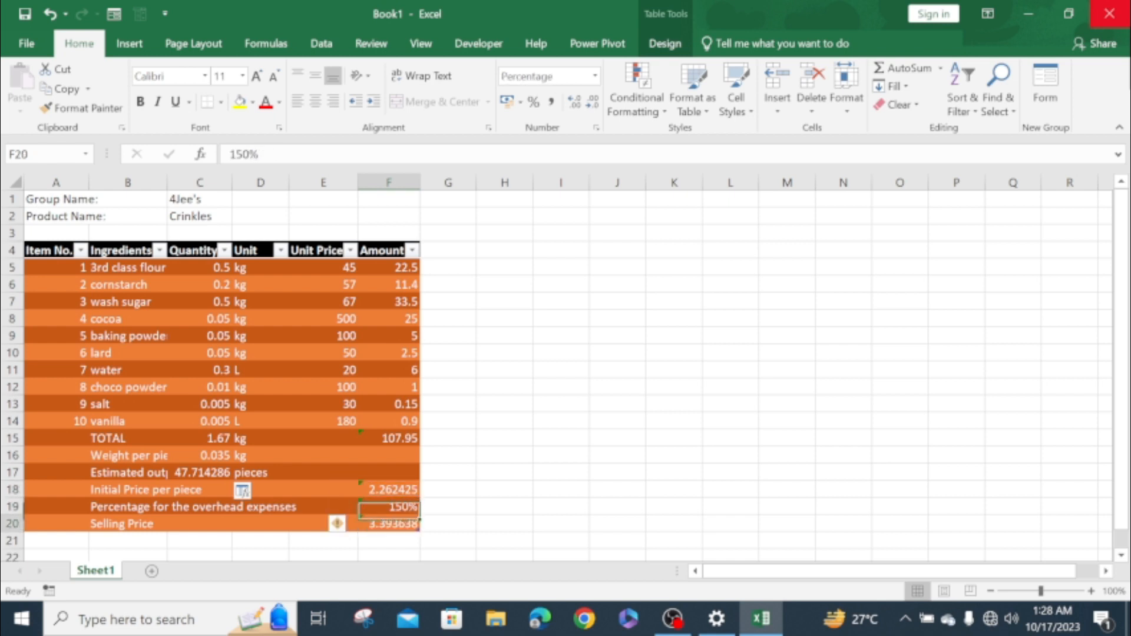
Apply the Accounting number format to the unit prices and amounts in E5:F15.
{"action": "left_click_drag", "start_coordinate": [333, 268], "coordinate": [393, 434]}
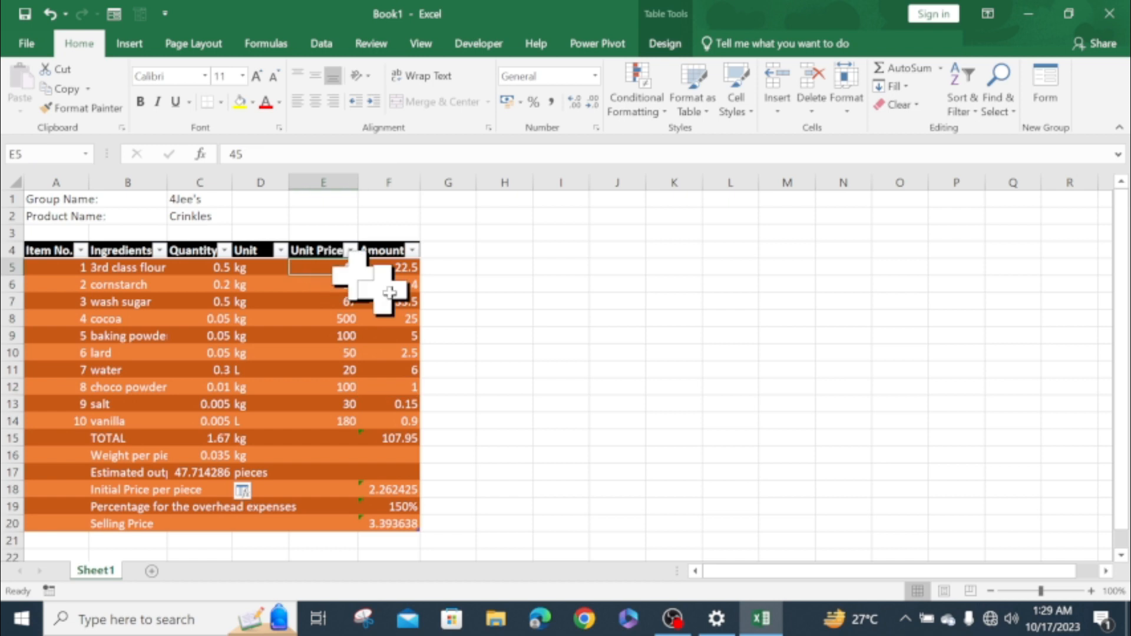
{"action": "left_click", "coordinate": [595, 76]}
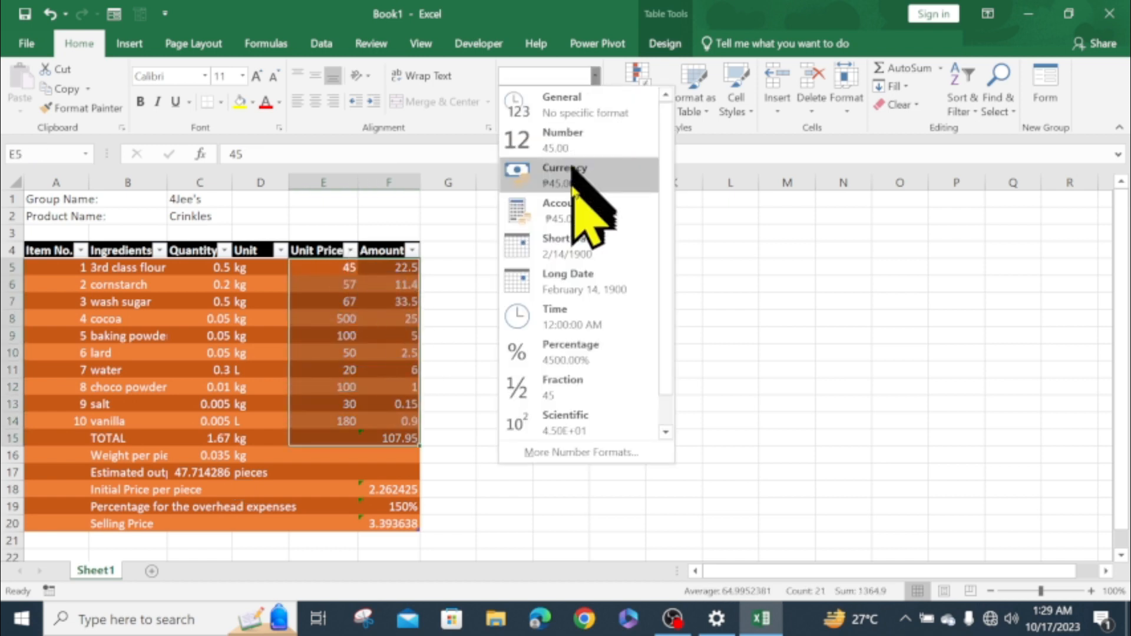
{"action": "left_click", "coordinate": [589, 215]}
Apply the peso Accounting number format to the Initial Price per piece in F18 and the Selling Price in F20.
{"action": "left_click", "coordinate": [392, 490]}
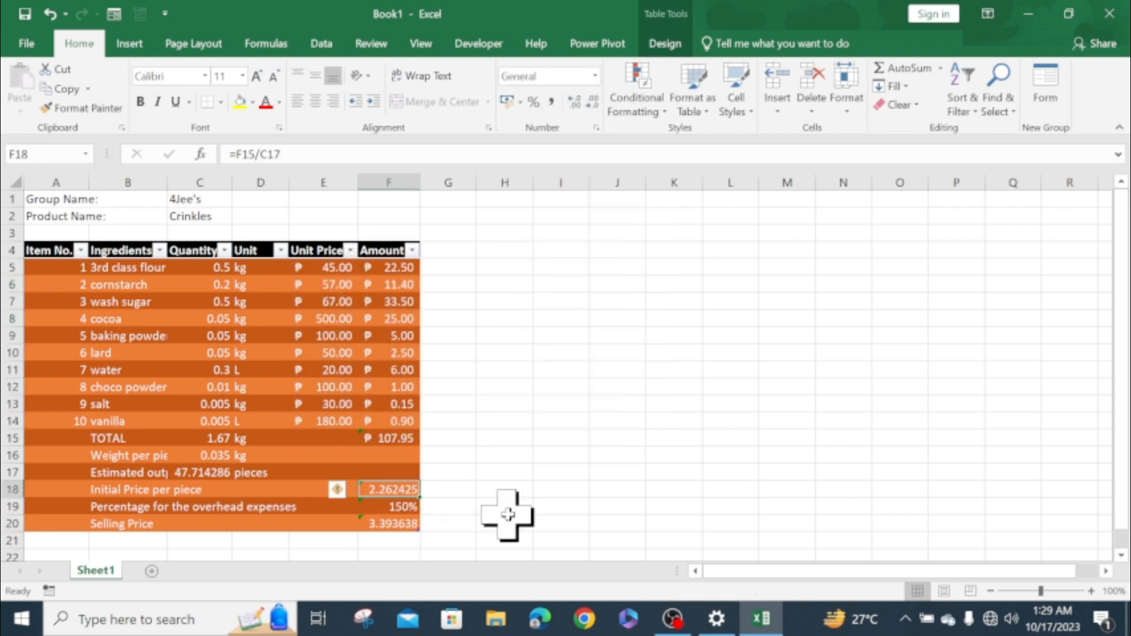
{"action": "left_click", "coordinate": [507, 101]}
{"action": "left_click", "coordinate": [407, 524]}
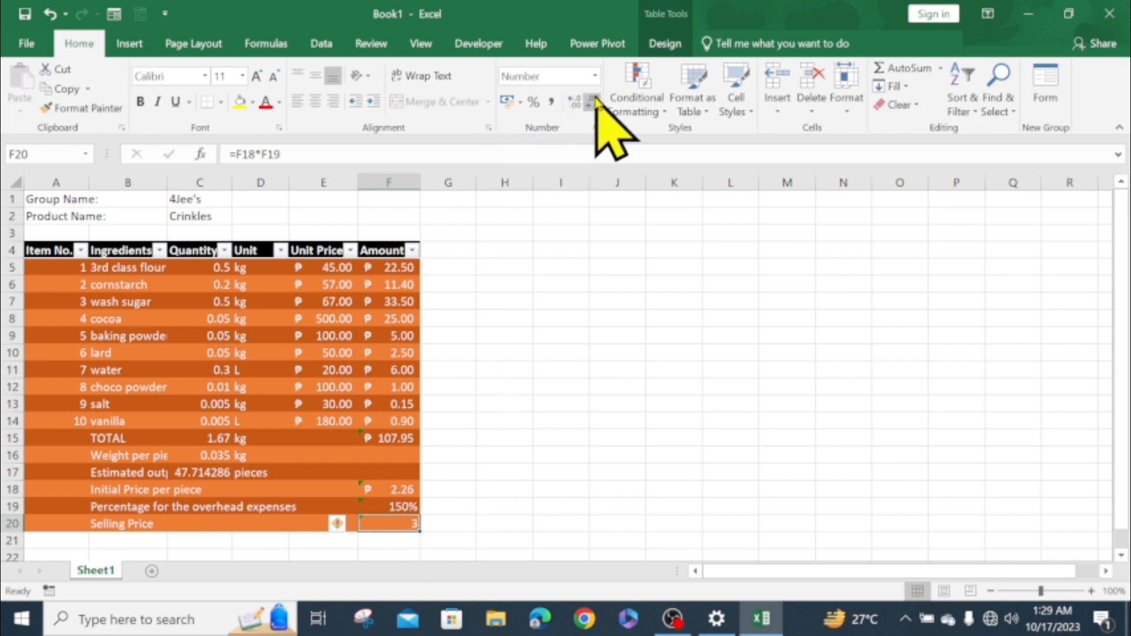
{"action": "left_click", "coordinate": [507, 101]}
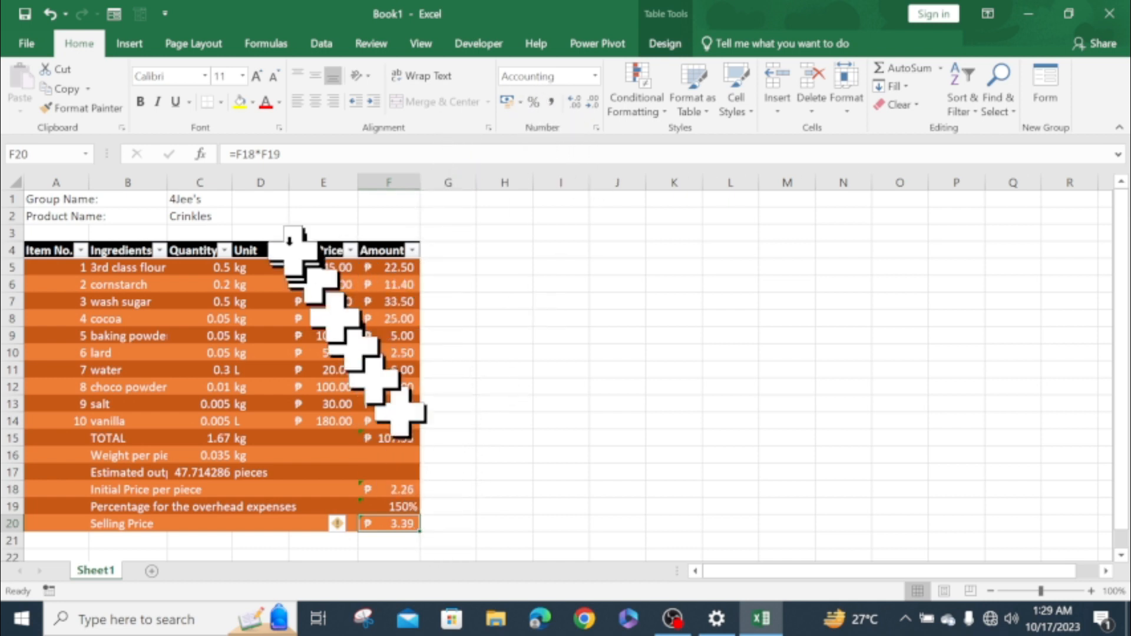
Round the Selling Price in F20 to a whole number with the formula =round(F18*F19, 0).
{"action": "left_click", "coordinate": [302, 157]}
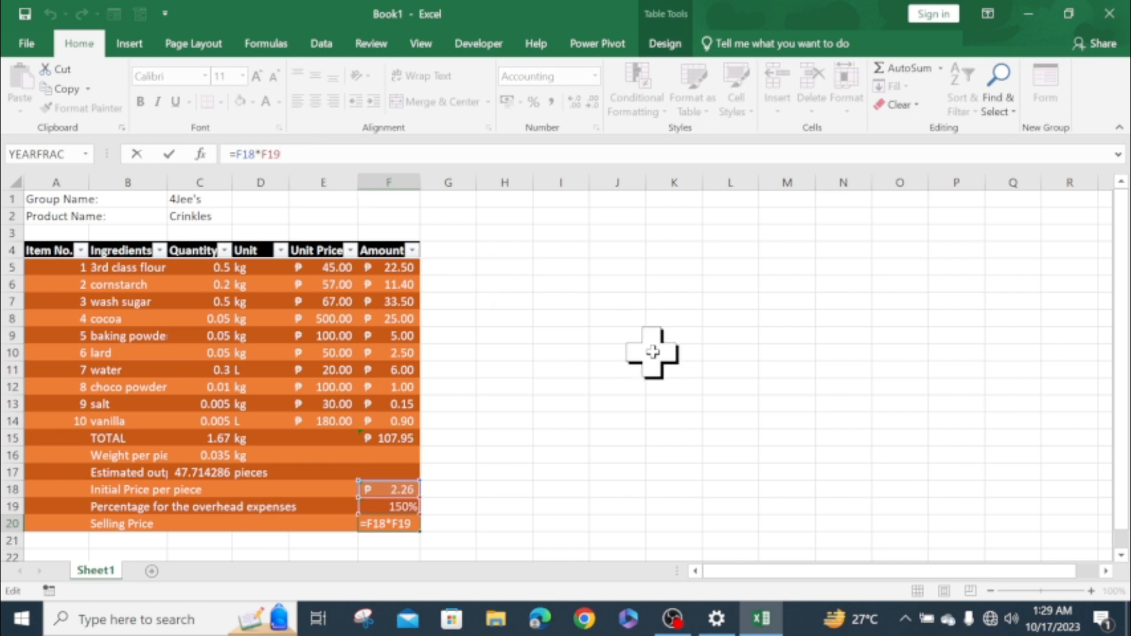
{"action": "type", "text": "round("}
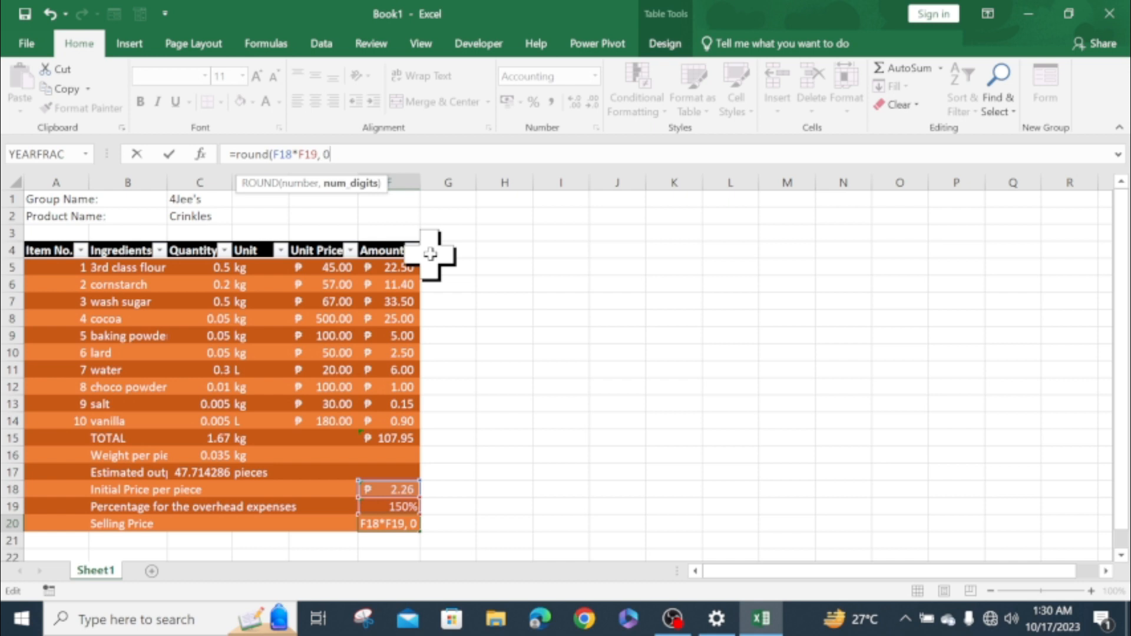
{"action": "type", "text": ")"}
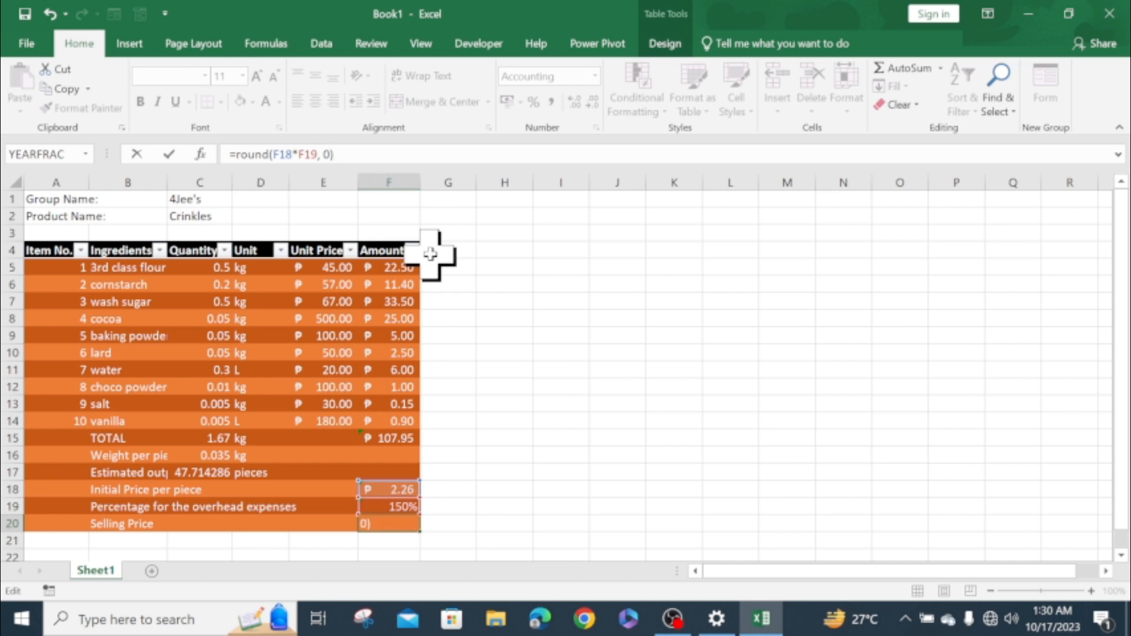
{"action": "key", "text": "Return"}
Widen the Ingredients column B and center the table headings in row 4.
{"action": "left_click_drag", "start_coordinate": [167, 183], "coordinate": [197, 185]}
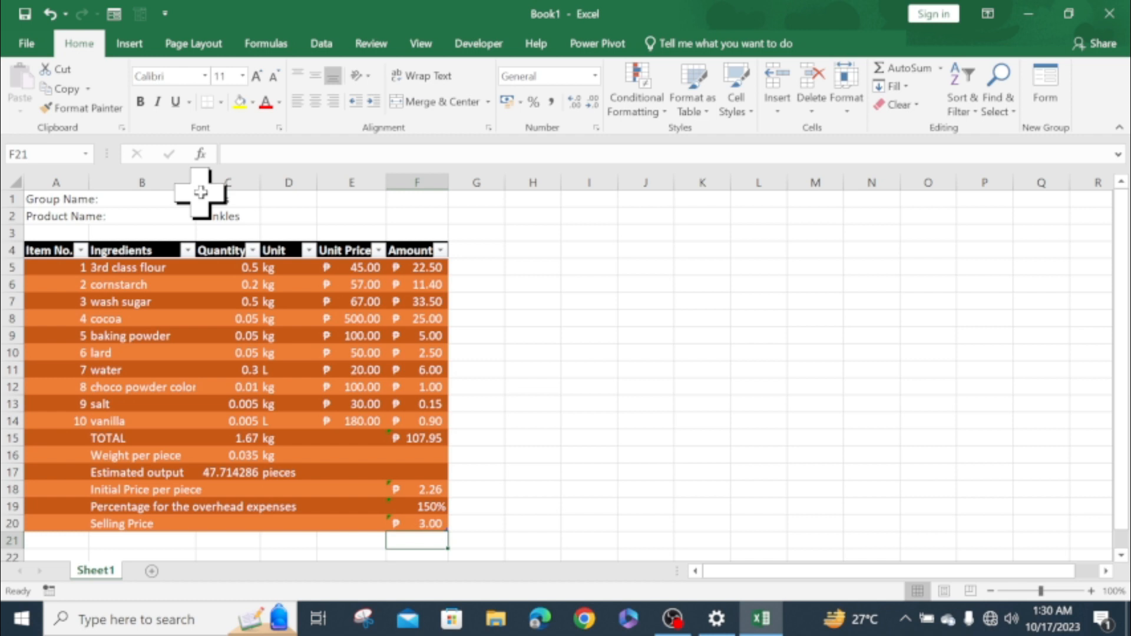
{"action": "left_click", "coordinate": [12, 250]}
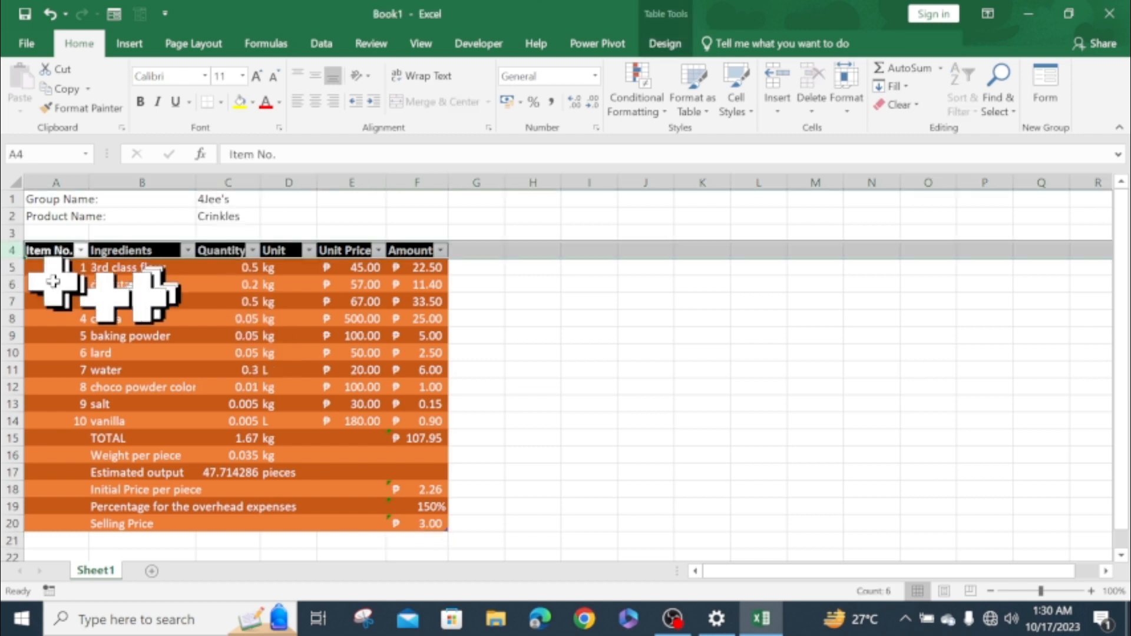
{"action": "left_click", "coordinate": [315, 101]}
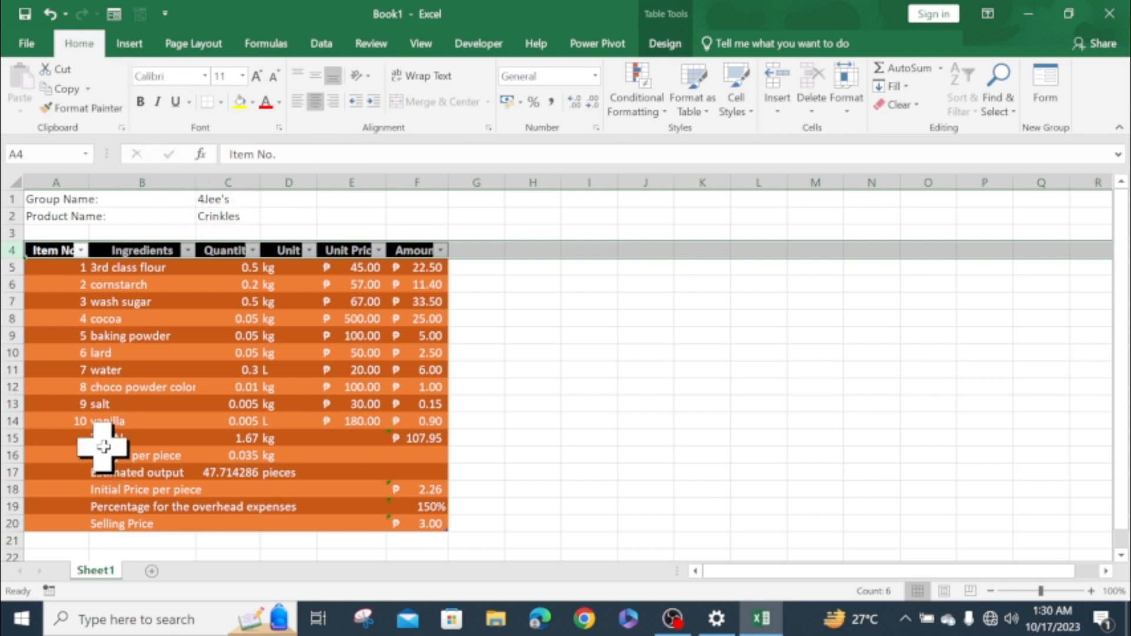
Set the font size of the entire sheet to 12.
{"action": "left_click", "coordinate": [24, 437]}
{"action": "left_click", "coordinate": [242, 76]}
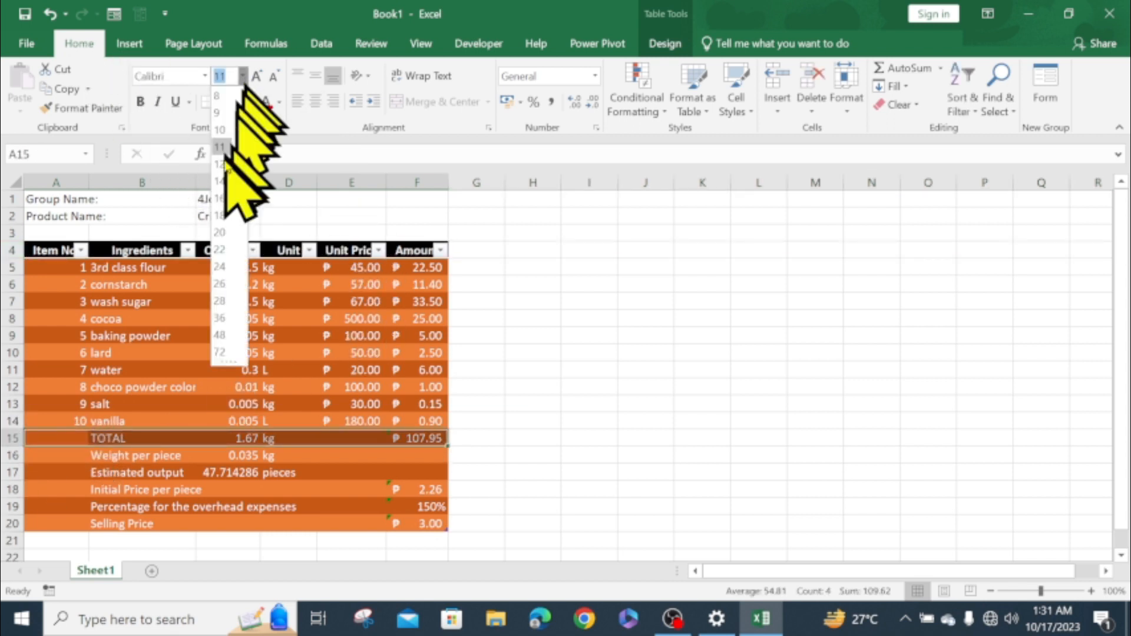
{"action": "left_click", "coordinate": [219, 182]}
{"action": "left_click", "coordinate": [16, 183]}
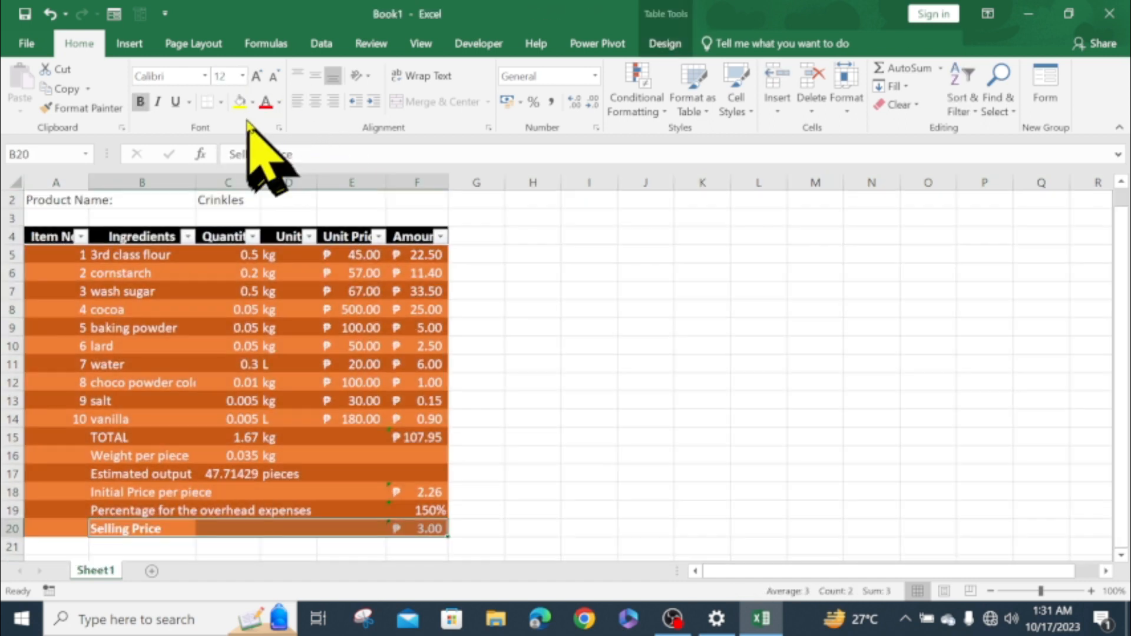
Make the Selling Price row B20:F20 bold and fill it with yellow.
{"action": "left_click", "coordinate": [242, 102]}
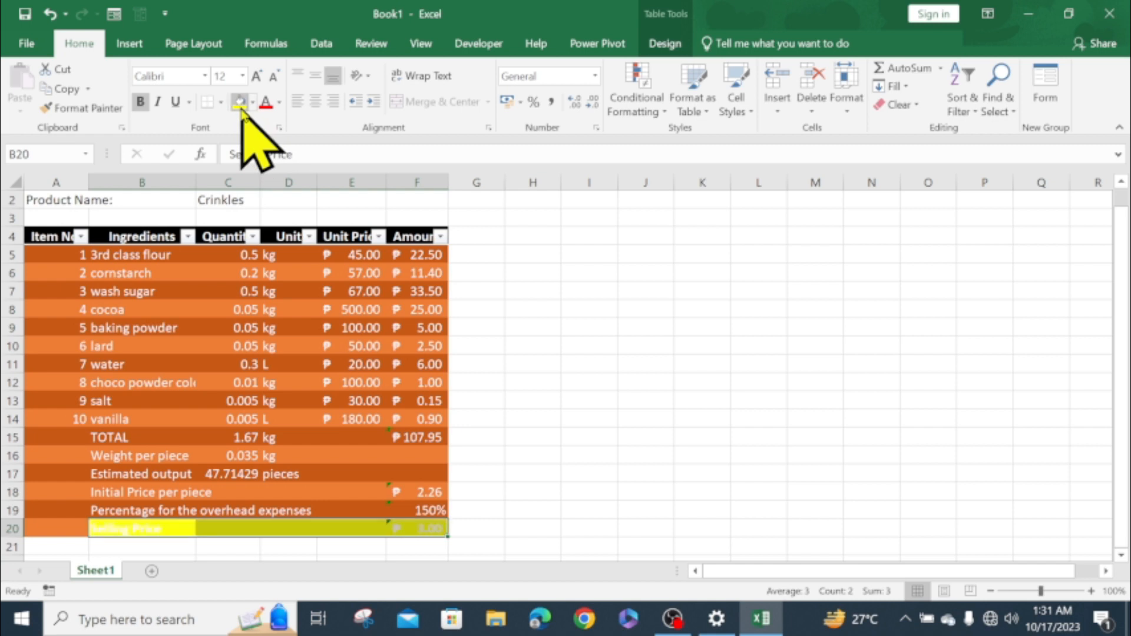
Apply yellow outline and inside borders to the ingredient rows A5:F14.
{"action": "left_click", "coordinate": [321, 347]}
{"action": "left_click_drag", "start_coordinate": [50, 255], "coordinate": [420, 419]}
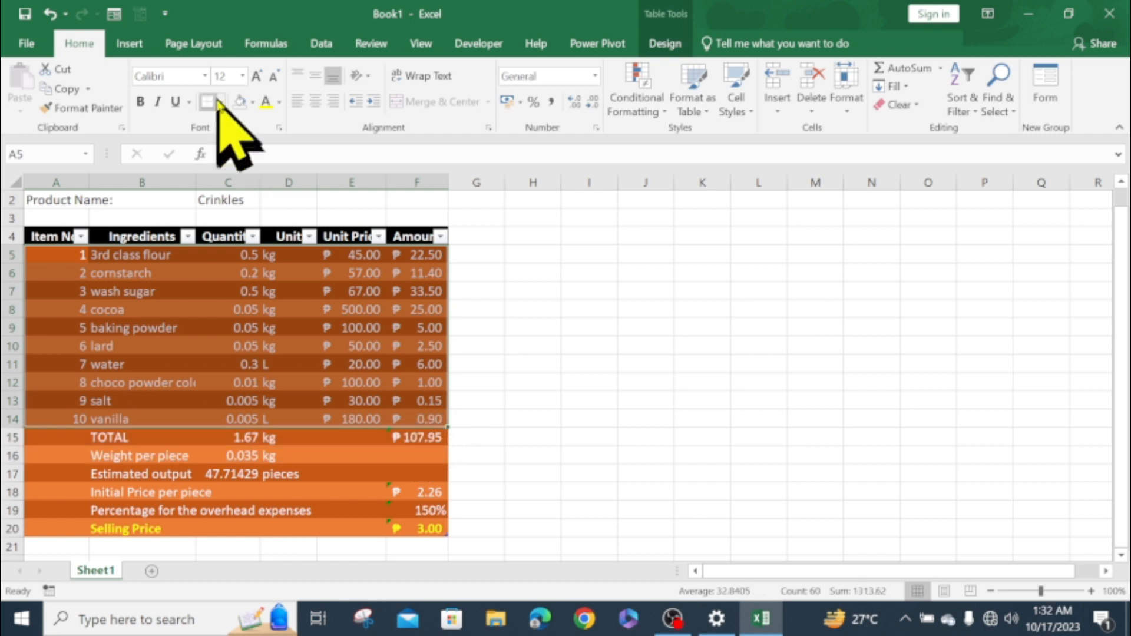
{"action": "left_click", "coordinate": [221, 101]}
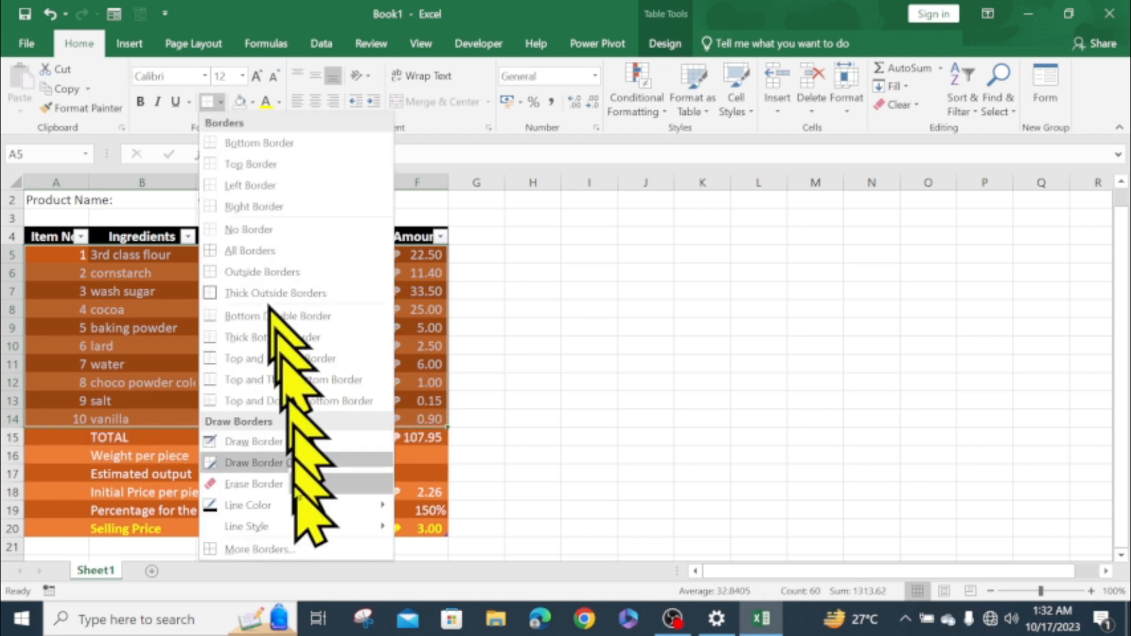
{"action": "left_click", "coordinate": [286, 549]}
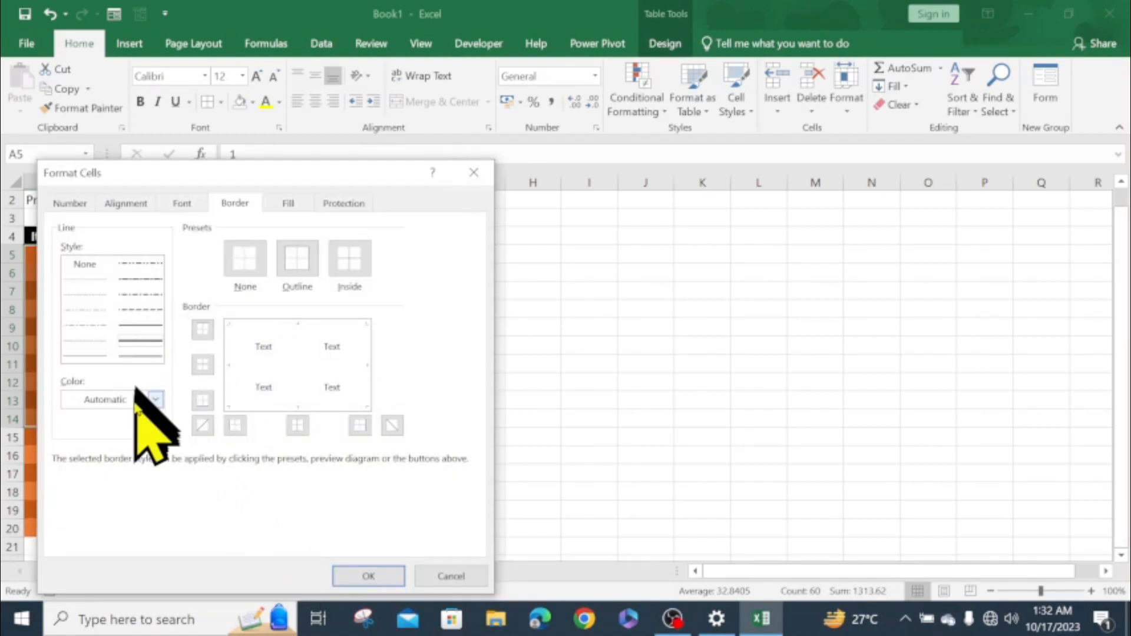
{"action": "left_click", "coordinate": [135, 405]}
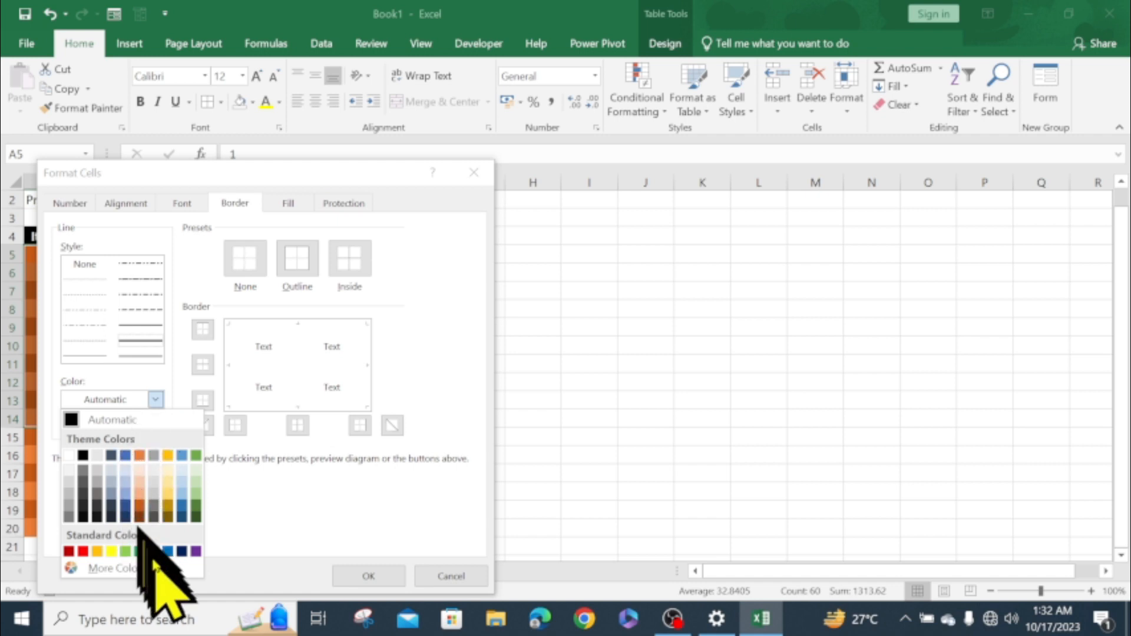
{"action": "left_click", "coordinate": [111, 549]}
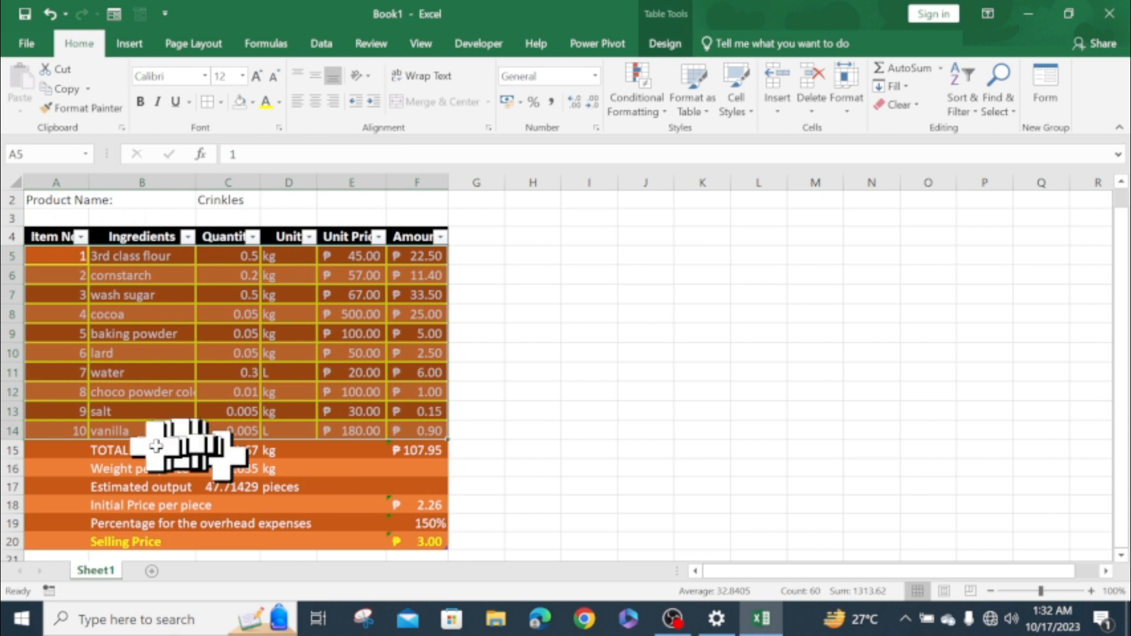
Make the TOTAL row B15:F15 bold and italicize the weight and output values in C16:C17.
{"action": "left_click_drag", "start_coordinate": [155, 446], "coordinate": [425, 451]}
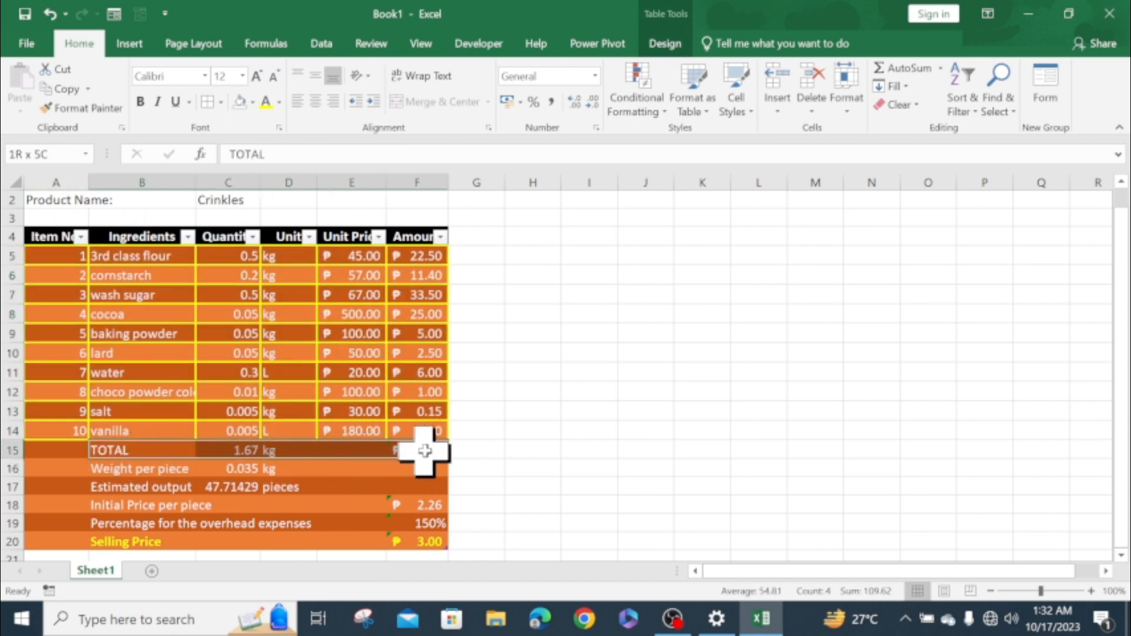
{"action": "left_click_drag", "start_coordinate": [425, 451], "coordinate": [427, 451]}
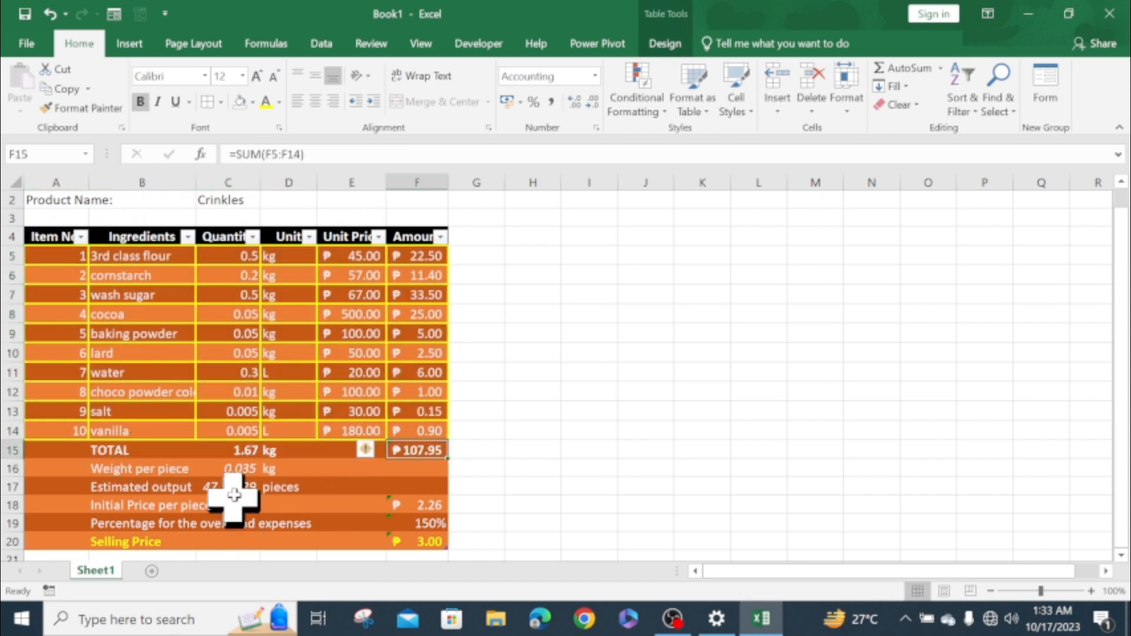
Display the Estimated output in C17 with no decimal places and widen columns B to F to fit their contents.
{"action": "left_click", "coordinate": [234, 494]}
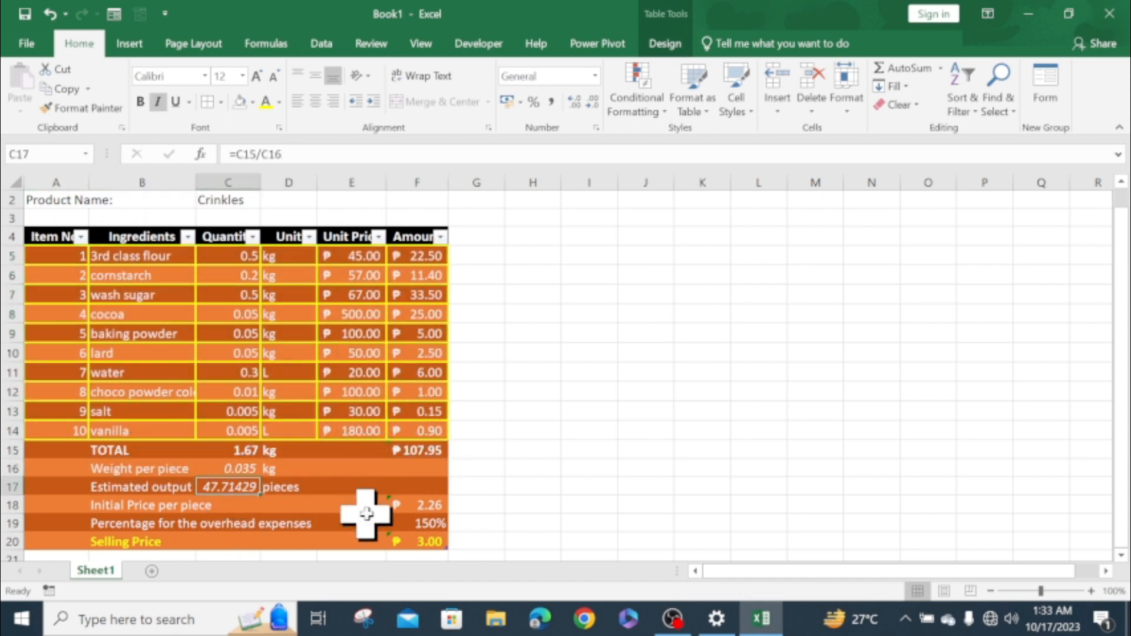
{"action": "left_click", "coordinate": [591, 103]}
{"action": "left_click", "coordinate": [591, 103]}
{"action": "left_click", "coordinate": [591, 104]}
{"action": "left_click", "coordinate": [592, 104]}
{"action": "left_click_drag", "start_coordinate": [458, 183], "coordinate": [467, 183]}
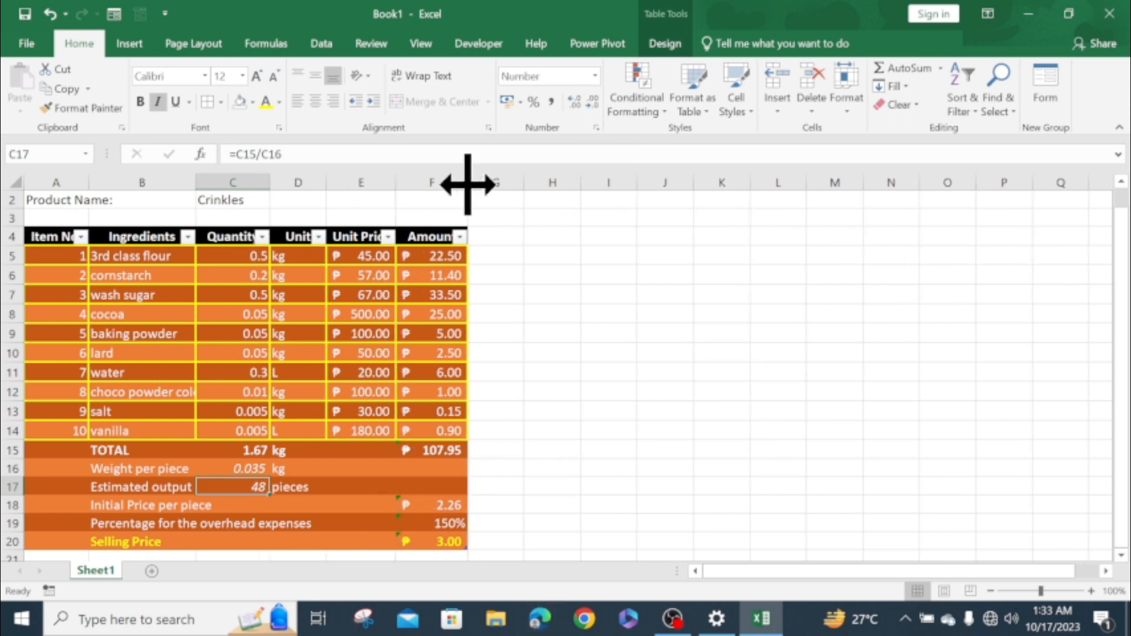
{"action": "left_click_drag", "start_coordinate": [394, 183], "coordinate": [406, 183]}
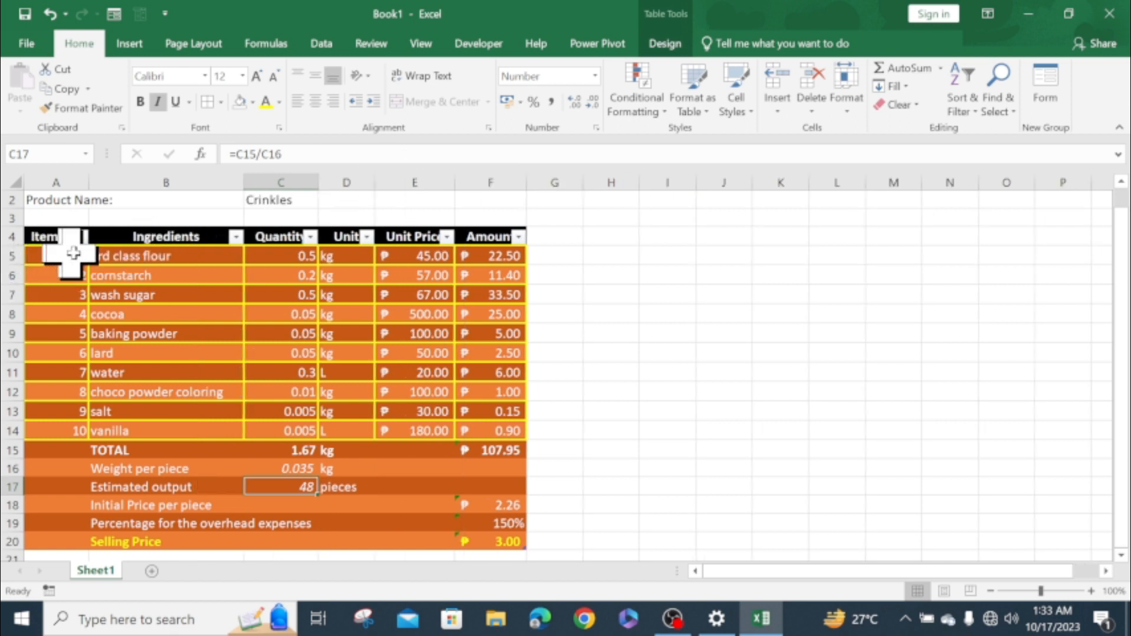
Apply the custom number format #. to the item numbers in A5:A14 and center them.
{"action": "left_click", "coordinate": [60, 256]}
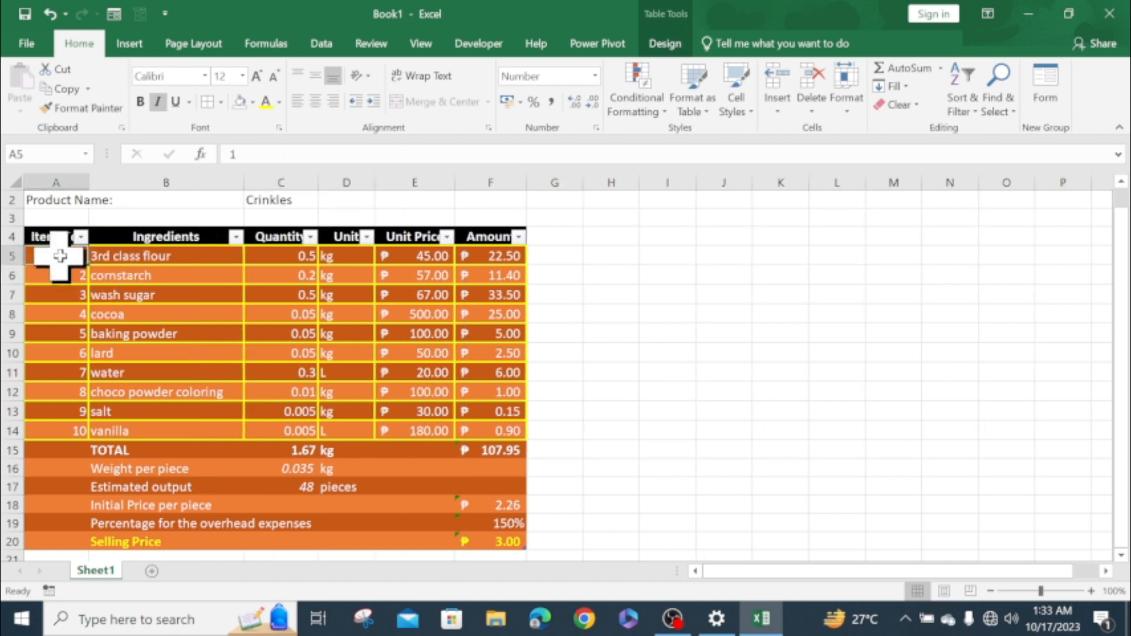
{"action": "left_click_drag", "start_coordinate": [60, 256], "coordinate": [61, 426]}
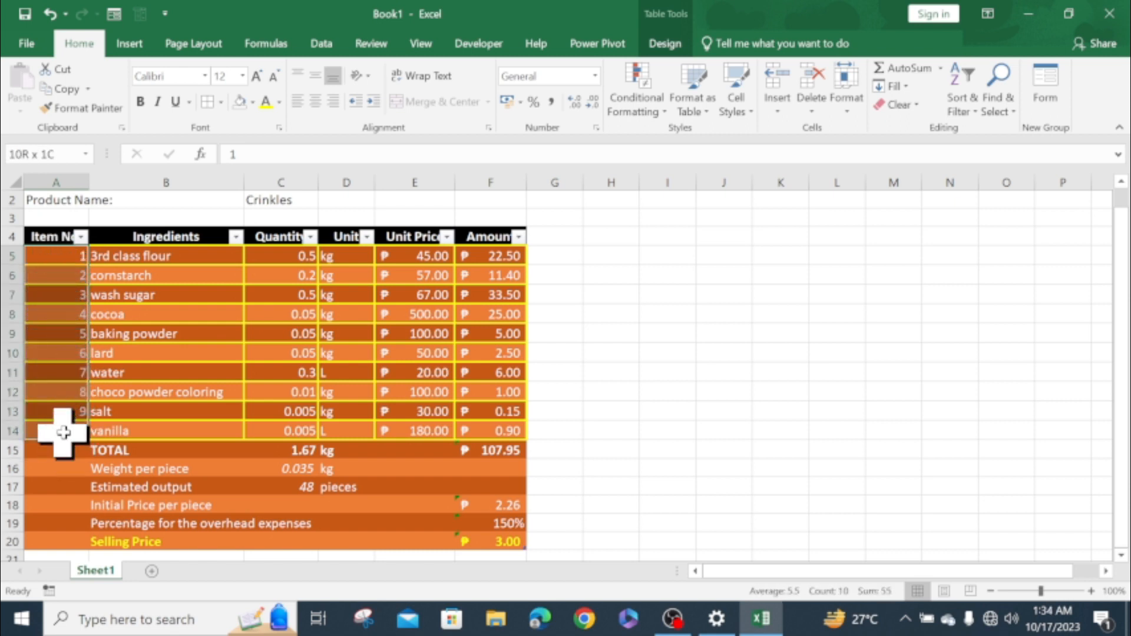
{"action": "left_click", "coordinate": [596, 76]}
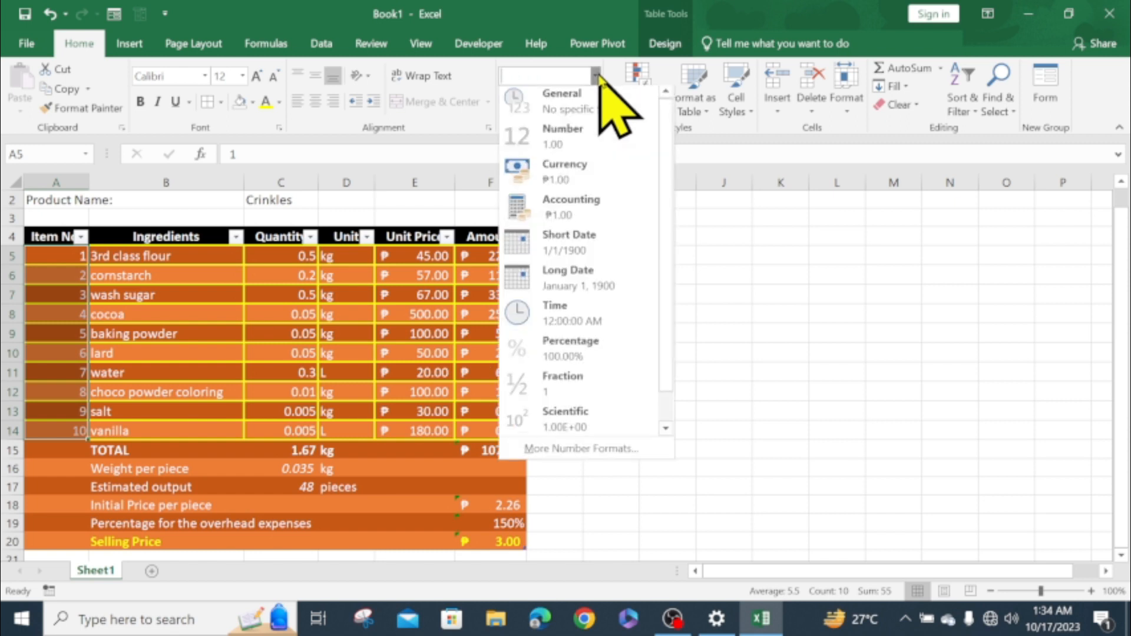
{"action": "left_click", "coordinate": [632, 454]}
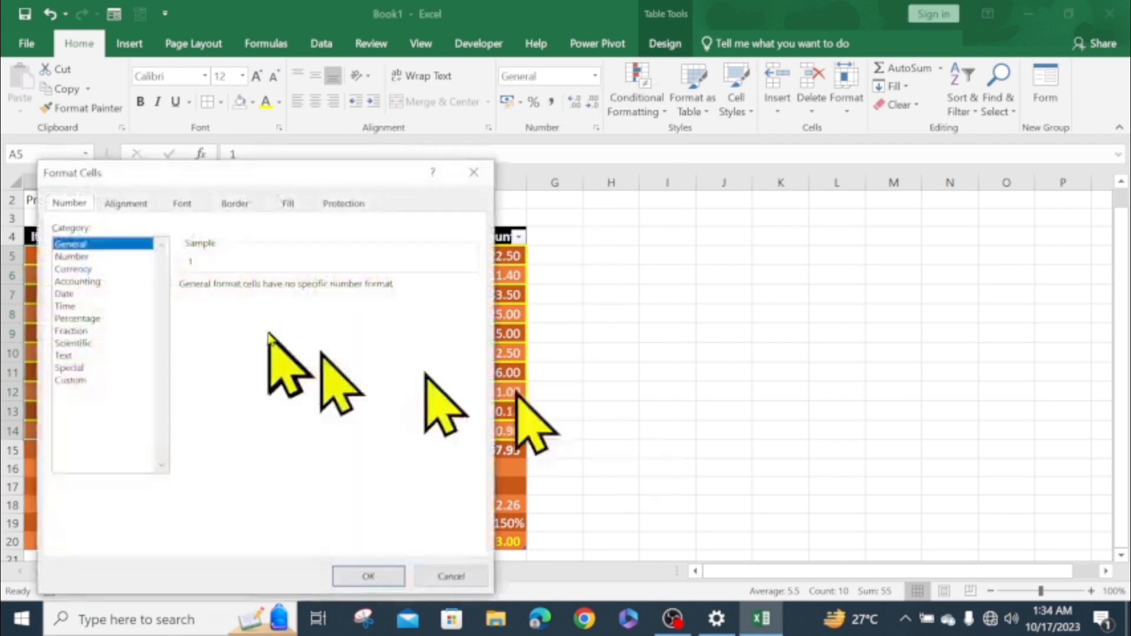
{"action": "left_click", "coordinate": [69, 381]}
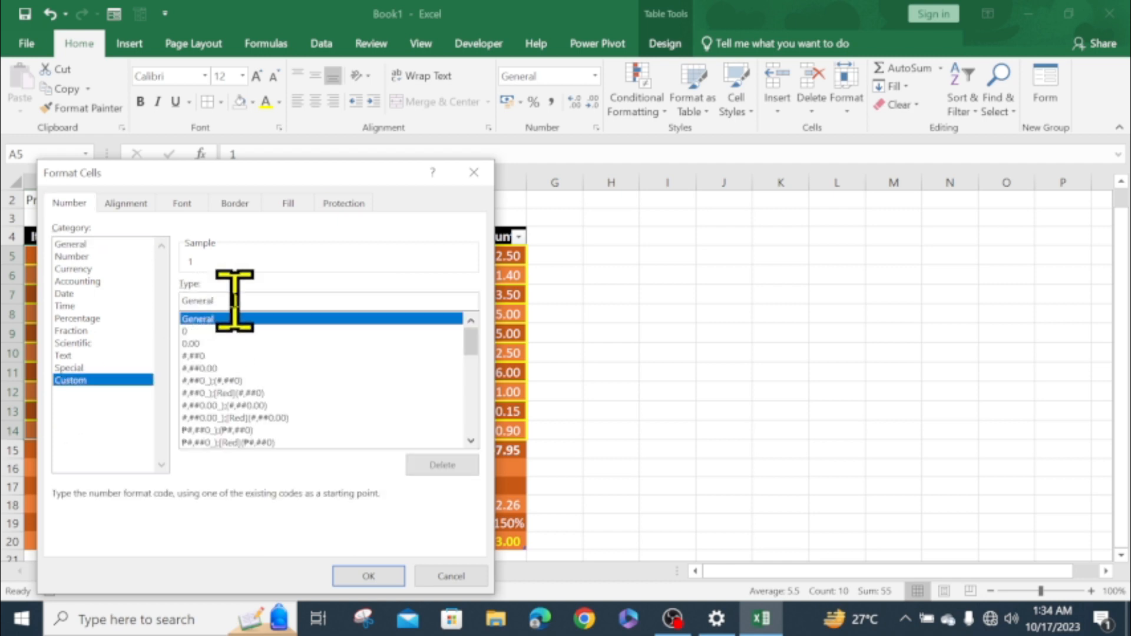
{"action": "left_click_drag", "start_coordinate": [234, 301], "coordinate": [149, 300]}
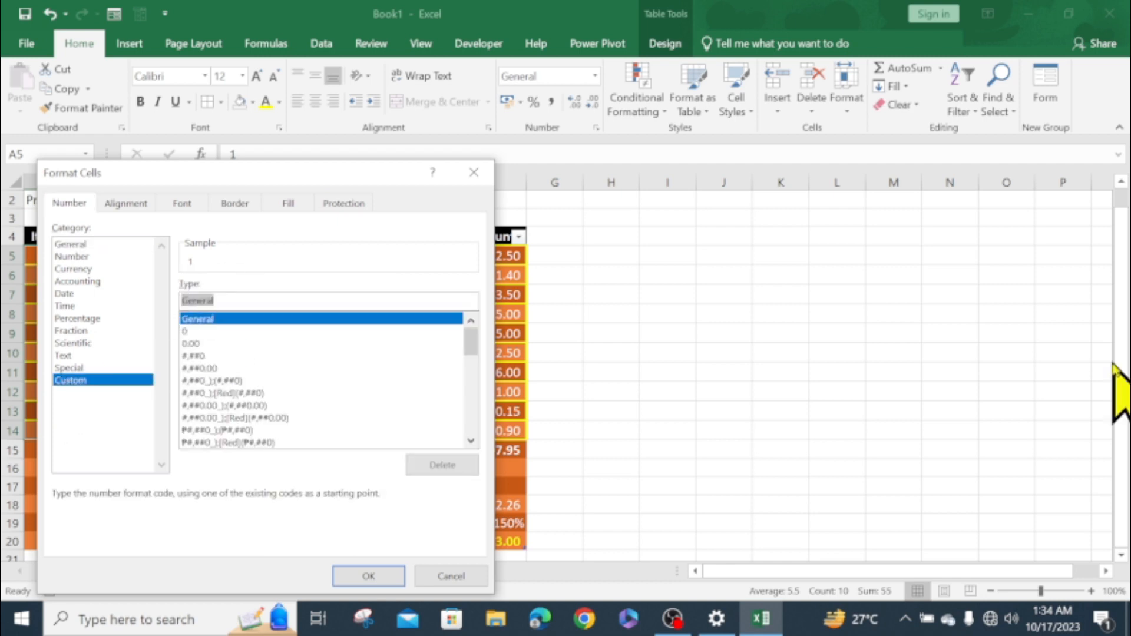
{"action": "type", "text": "#."}
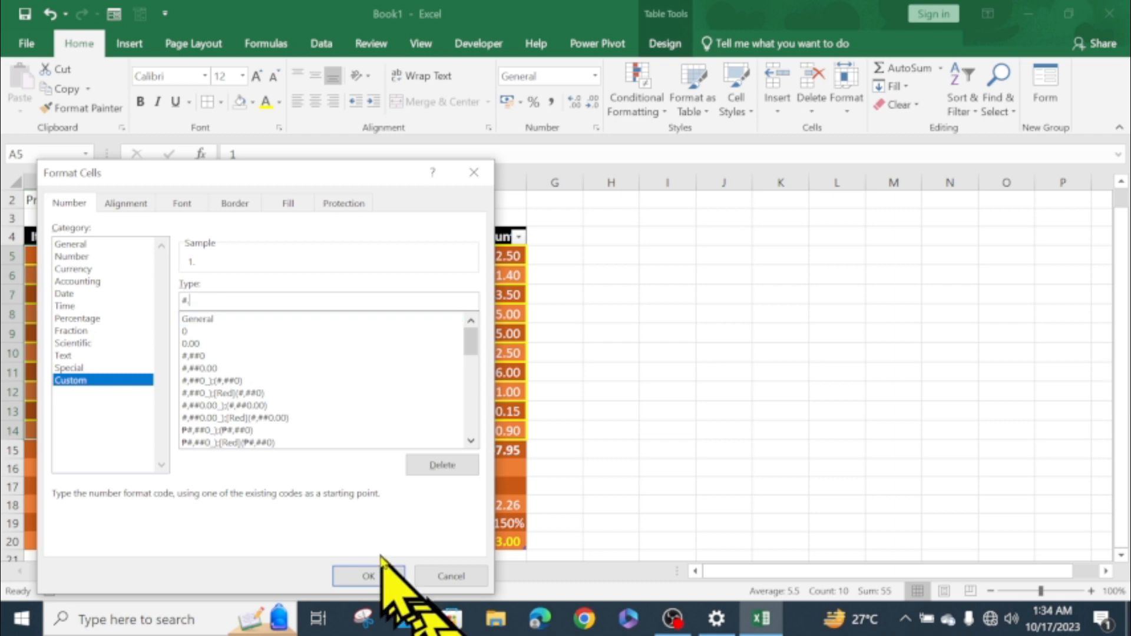
{"action": "left_click", "coordinate": [368, 576]}
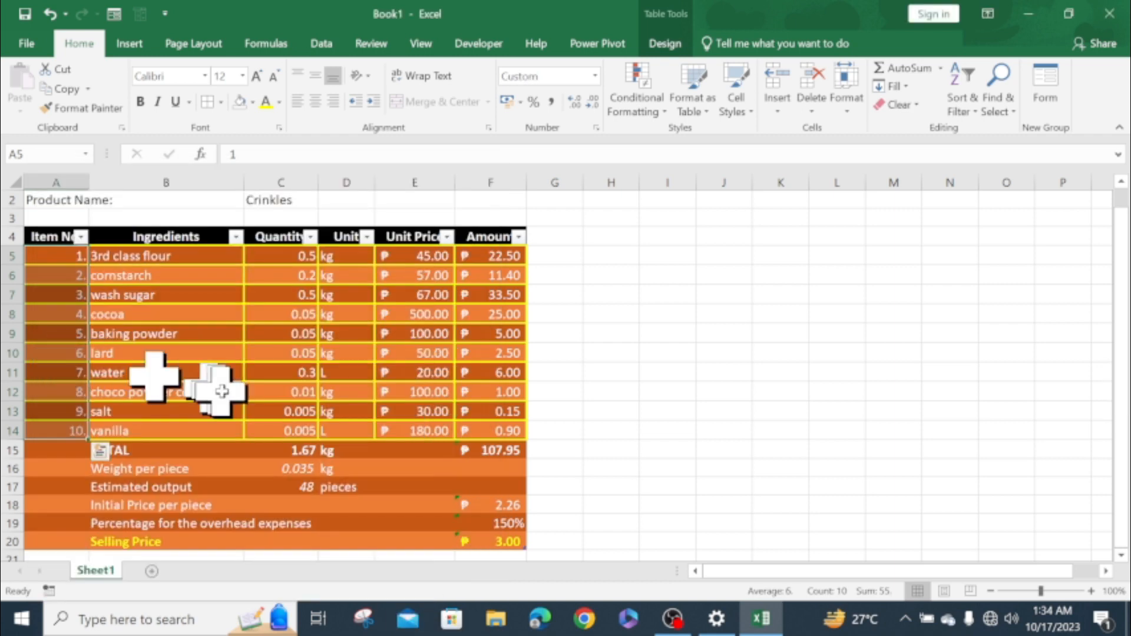
{"action": "left_click", "coordinate": [317, 102]}
Display the ingredient quantities in C5:C14 with three decimal places.
{"action": "left_click", "coordinate": [288, 334]}
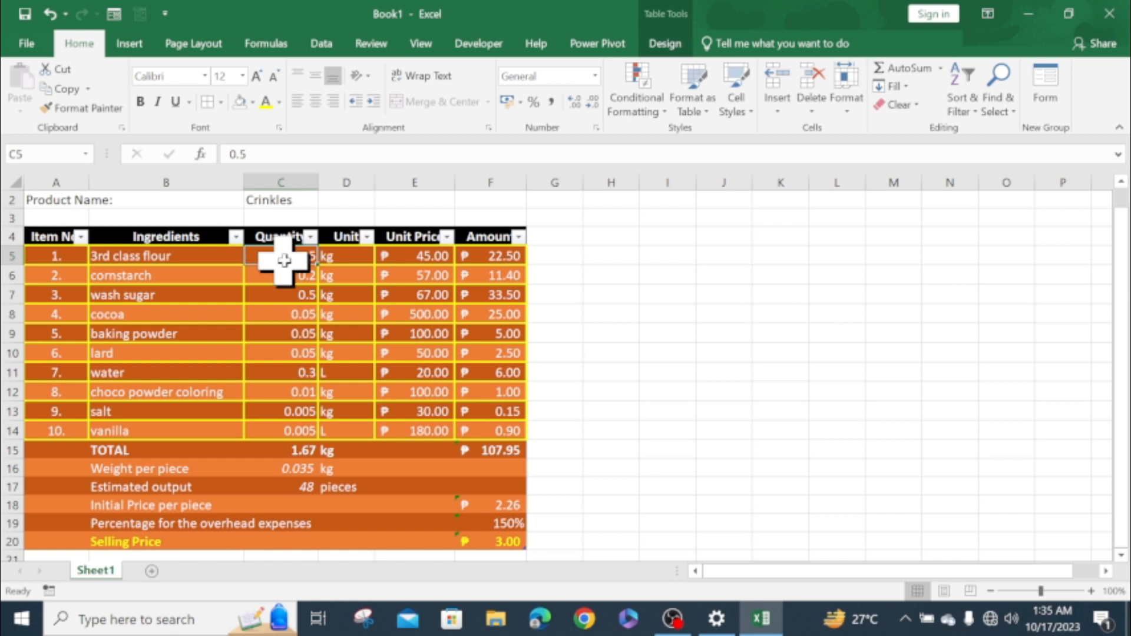
{"action": "left_click_drag", "start_coordinate": [284, 257], "coordinate": [298, 436]}
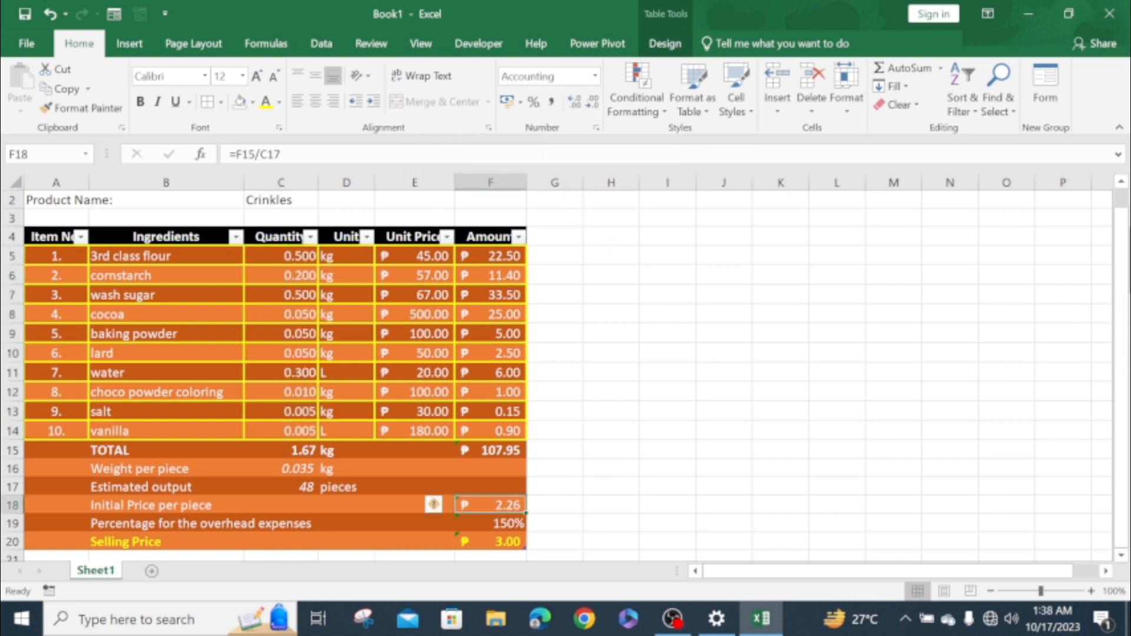
Format the group and product names in C1:C2 as bold, size 14, with green text.
{"action": "scroll", "coordinate": [152, 224], "scroll_direction": "up", "scroll_amount": 1}
{"action": "left_click_drag", "start_coordinate": [263, 205], "coordinate": [268, 219]}
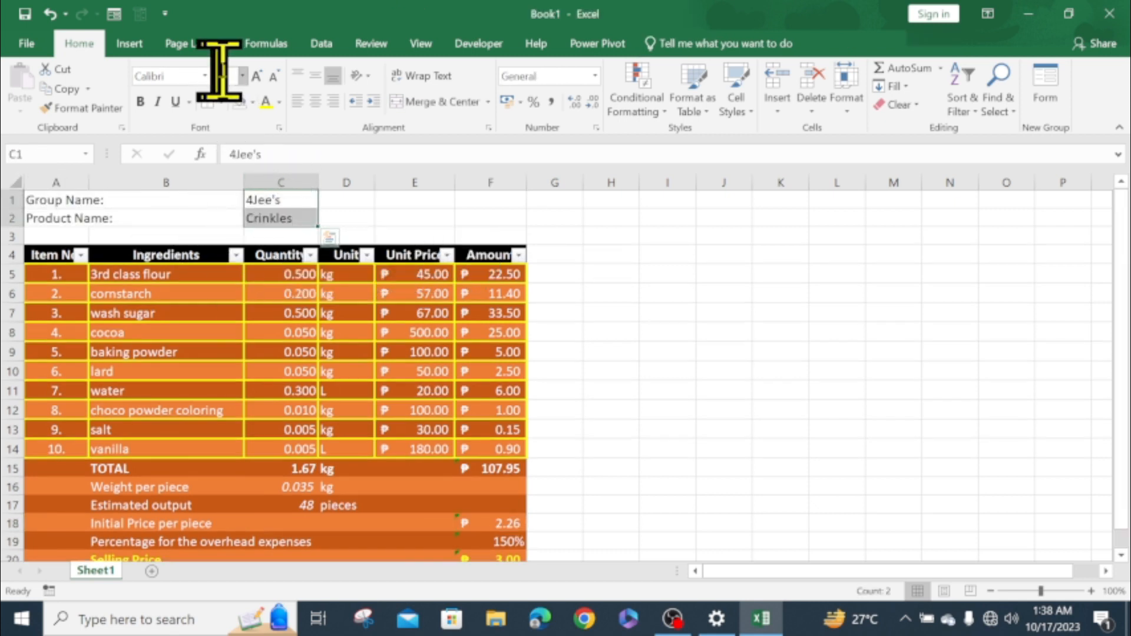
{"action": "left_click", "coordinate": [242, 76]}
{"action": "left_click", "coordinate": [223, 148]}
{"action": "left_click", "coordinate": [141, 101]}
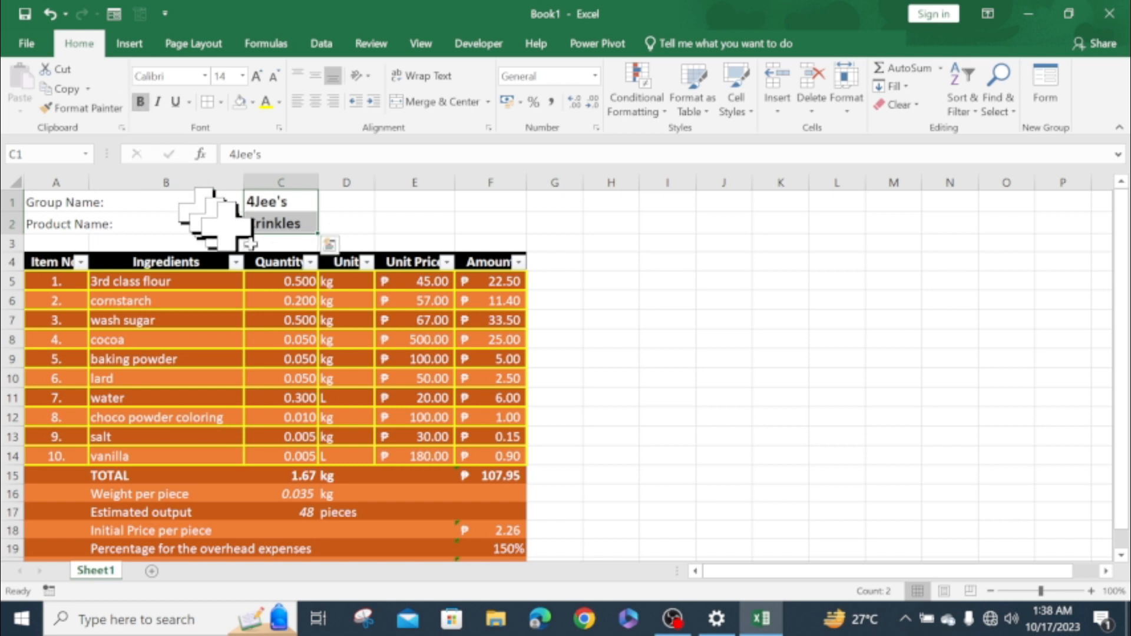
{"action": "left_click", "coordinate": [279, 102]}
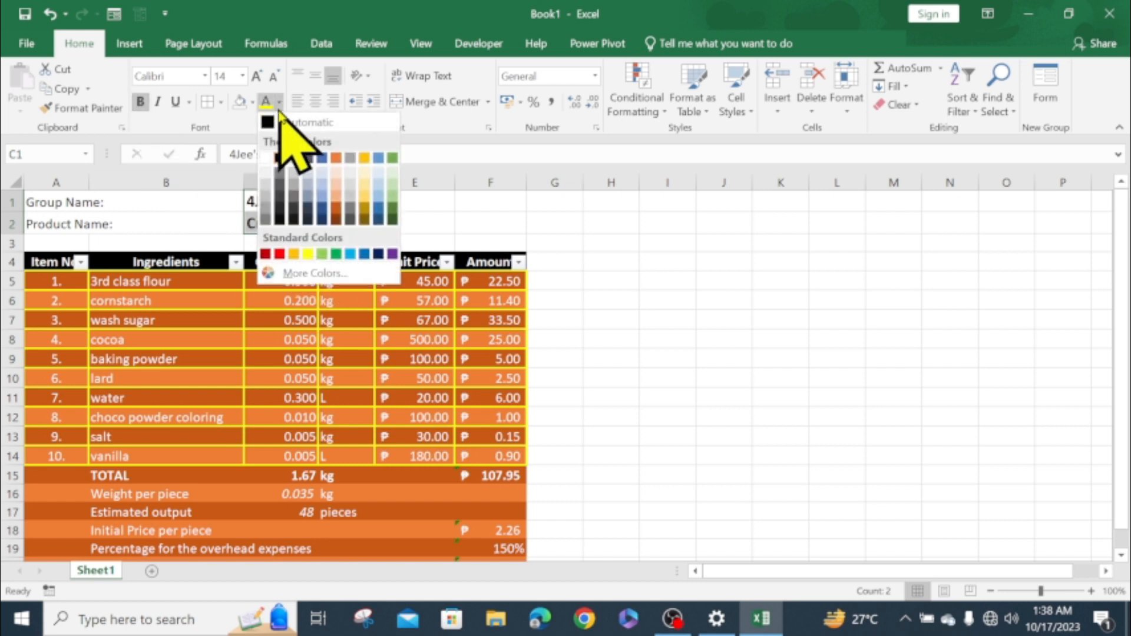
{"action": "left_click", "coordinate": [336, 254]}
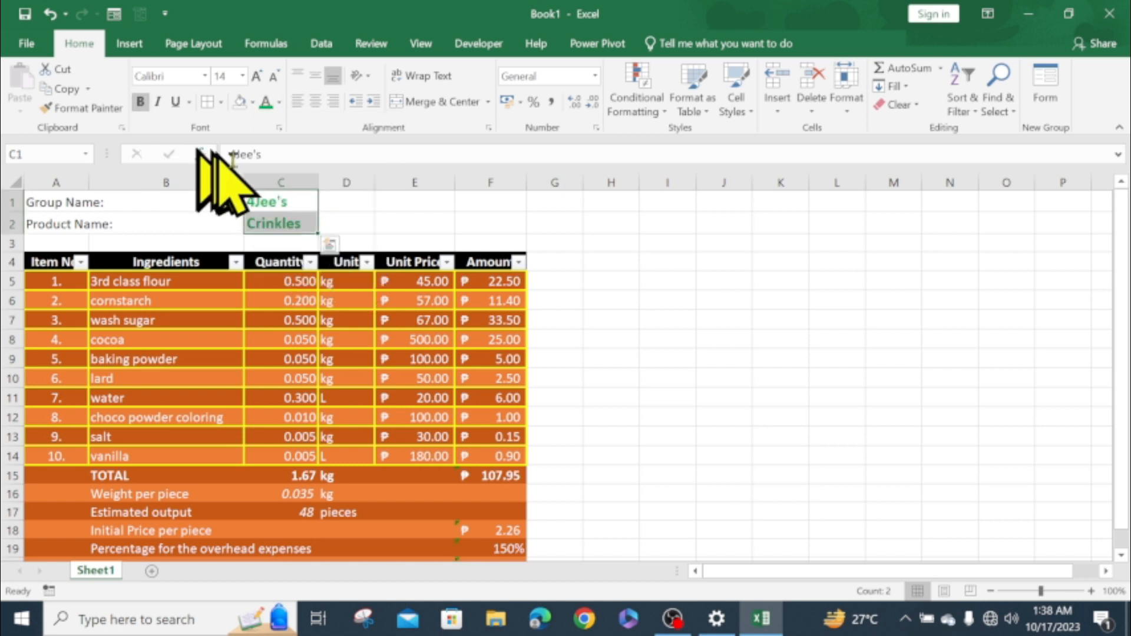
Add bottom borders beneath the group and product names in C1 and C2.
{"action": "left_click", "coordinate": [221, 102]}
{"action": "left_click", "coordinate": [256, 225]}
{"action": "left_click", "coordinate": [311, 225]}
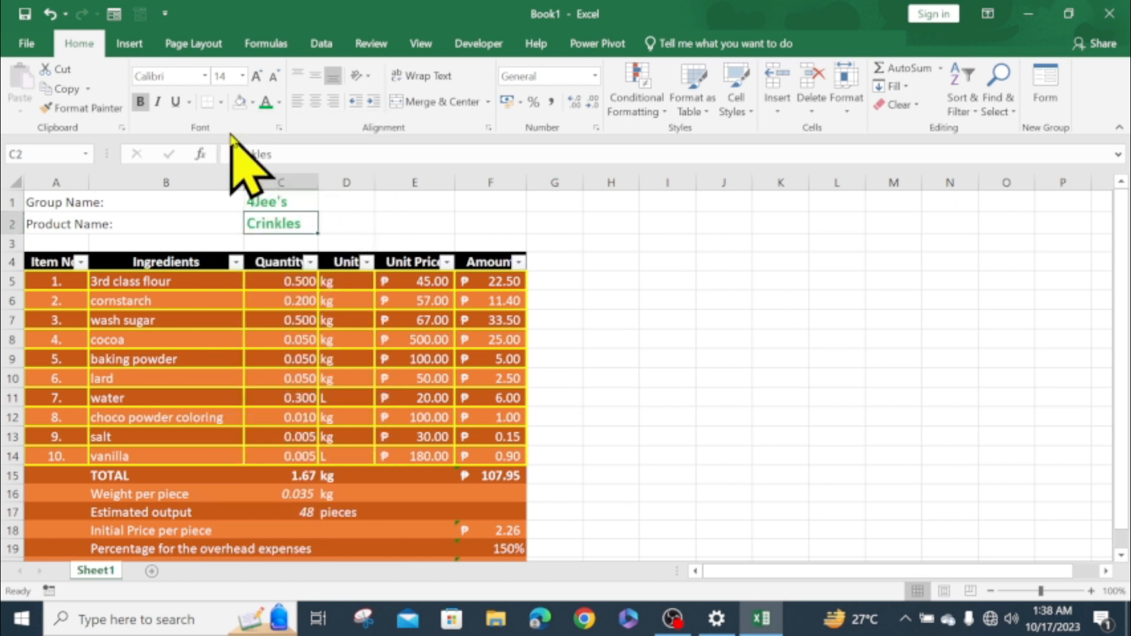
Make the Group Name and Product Name labels in A1:A2 bold.
{"action": "left_click_drag", "start_coordinate": [59, 203], "coordinate": [63, 224]}
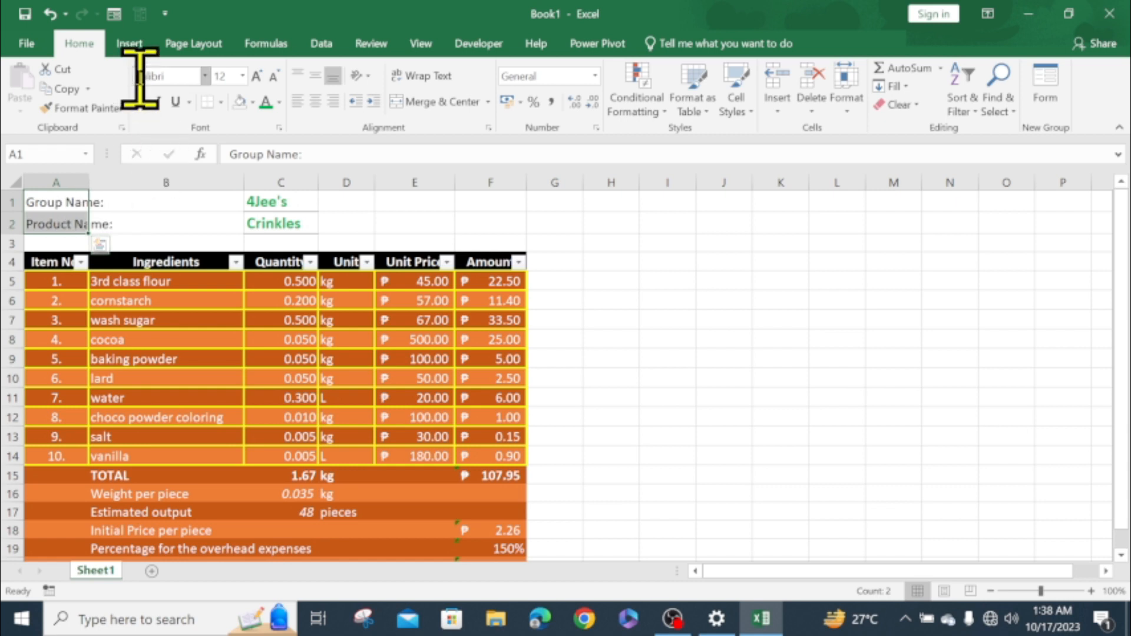
{"action": "left_click", "coordinate": [140, 101]}
{"action": "left_click", "coordinate": [144, 203]}
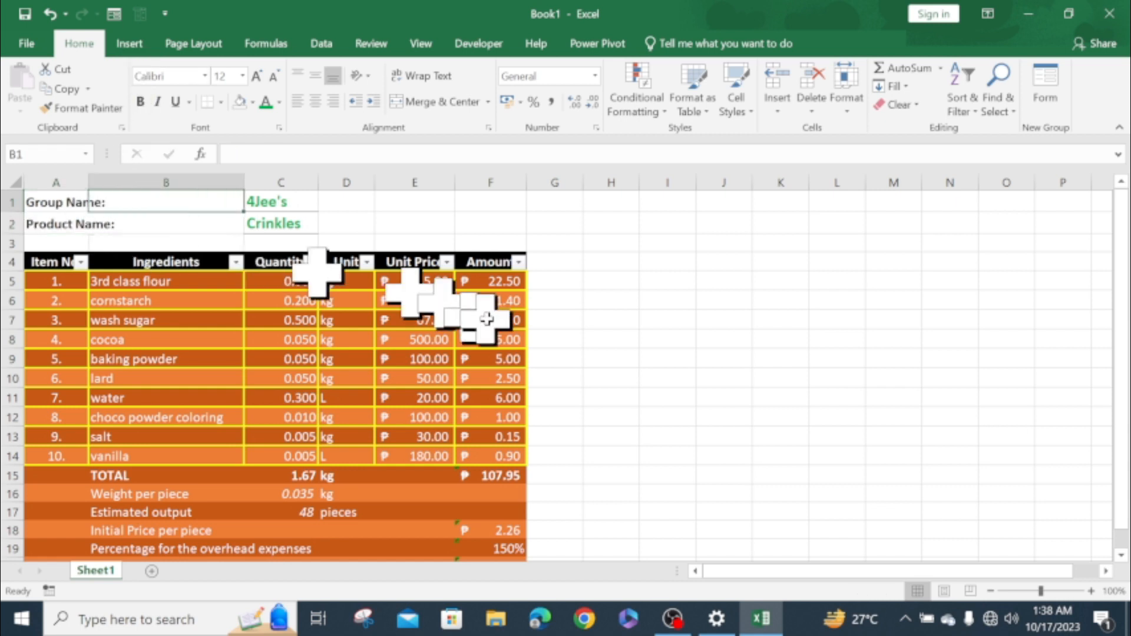
{"action": "left_click", "coordinate": [555, 242]}
{"action": "left_click_drag", "start_coordinate": [1123, 248], "coordinate": [1127, 269]}
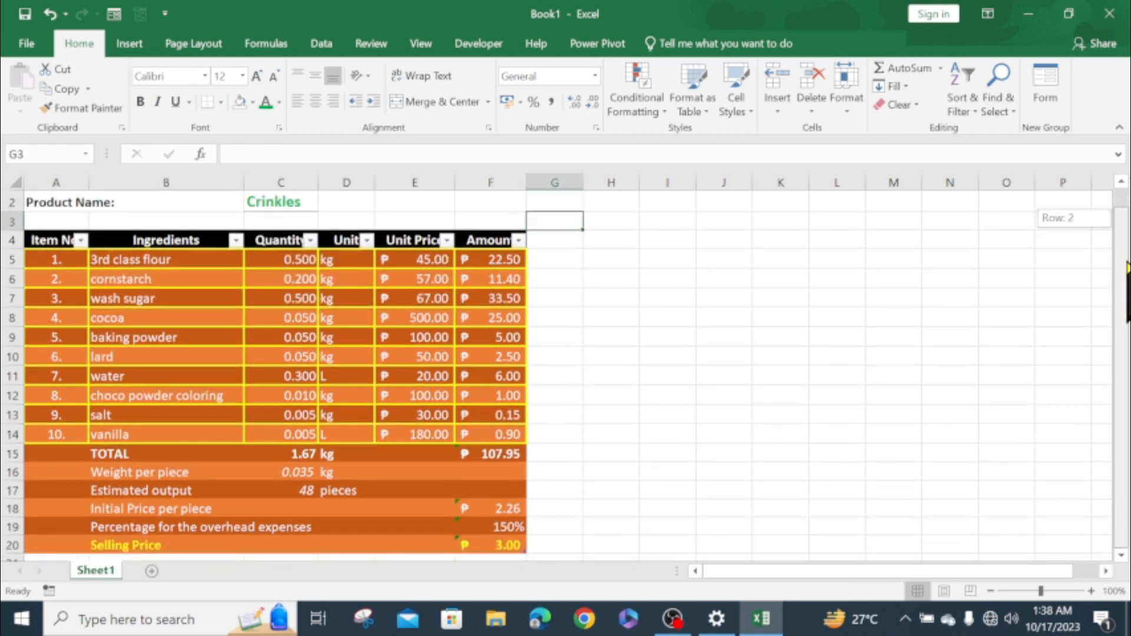